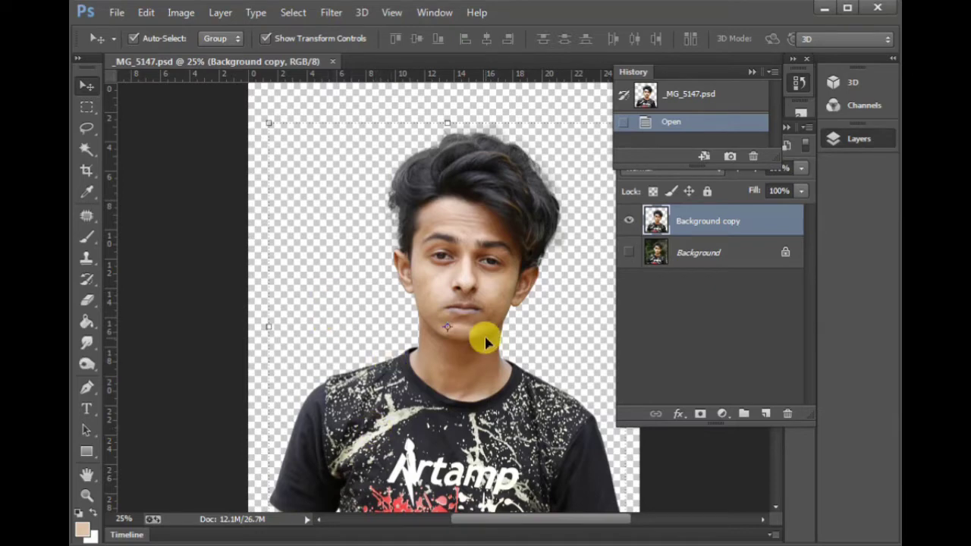
Compare the cut-out portrait with the original photo by showing and hiding the Background layer.
{"action": "left_click", "coordinate": [628, 253]}
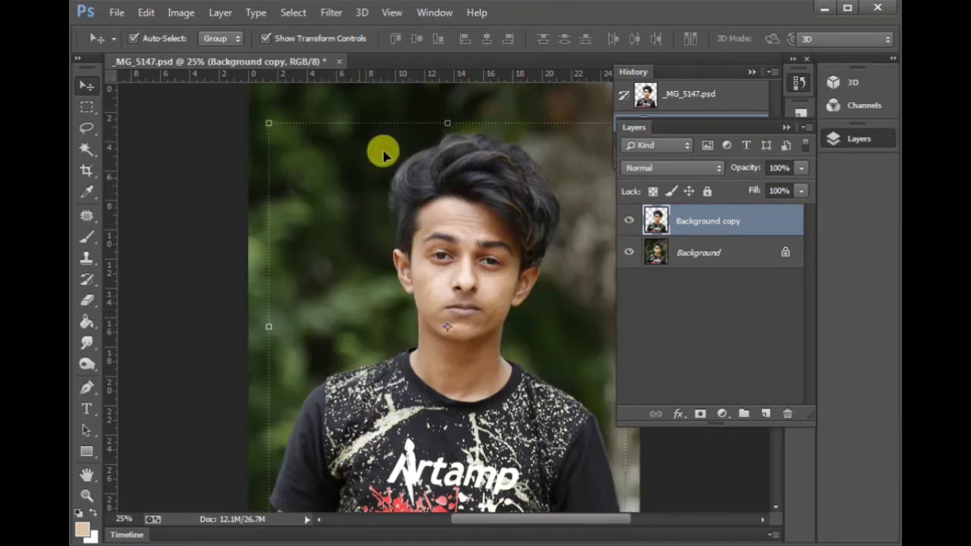
{"action": "left_click", "coordinate": [628, 252]}
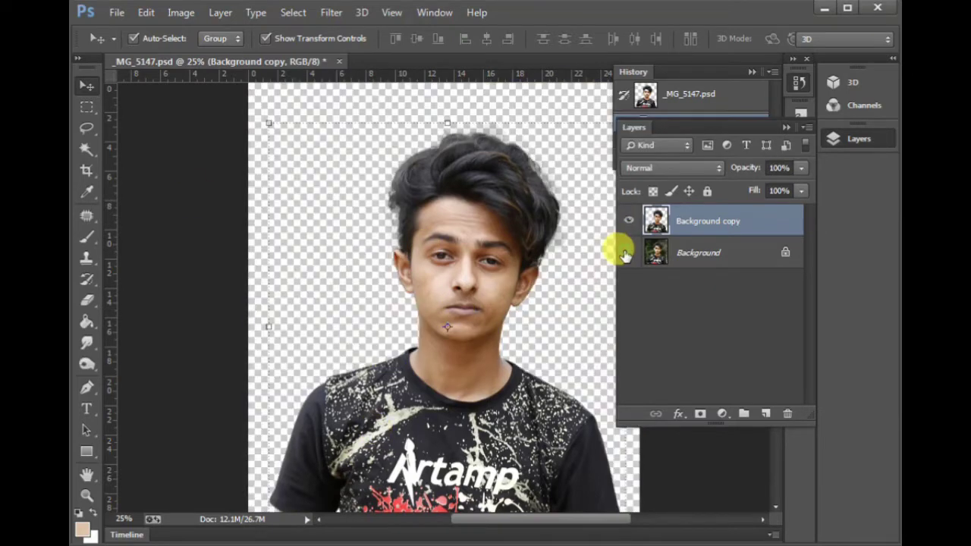
{"action": "key", "text": "ctrl+minus"}
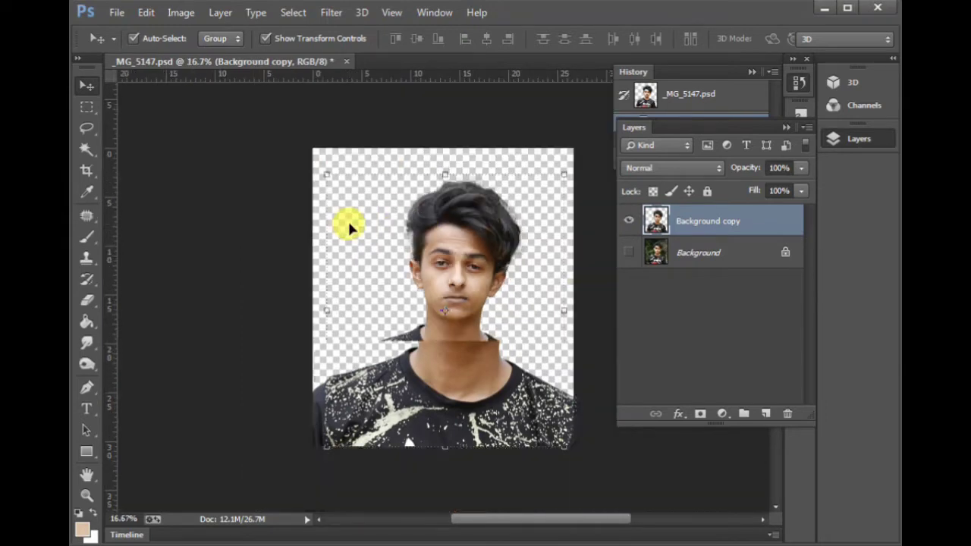
Start a new document and set its width and height units to inches.
{"action": "left_click", "coordinate": [115, 12]}
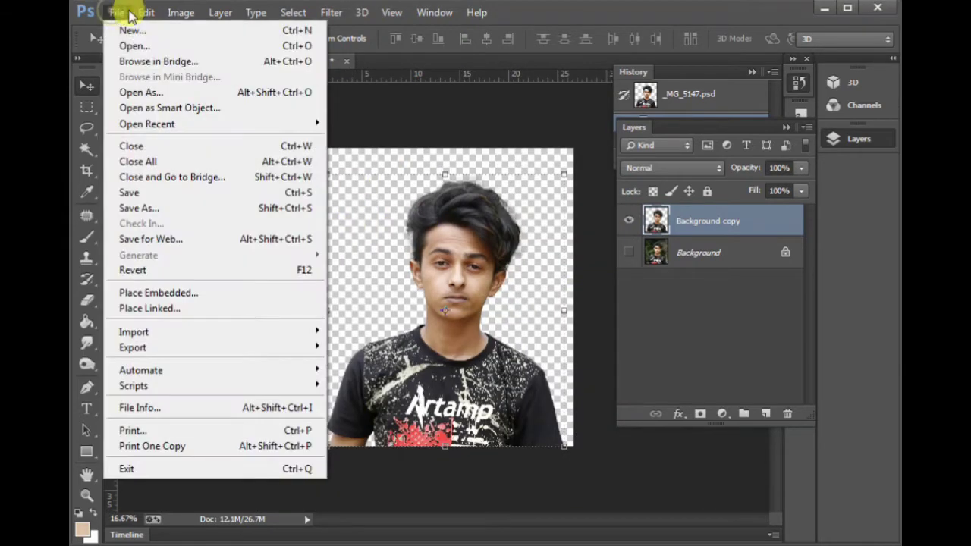
{"action": "left_click", "coordinate": [130, 31]}
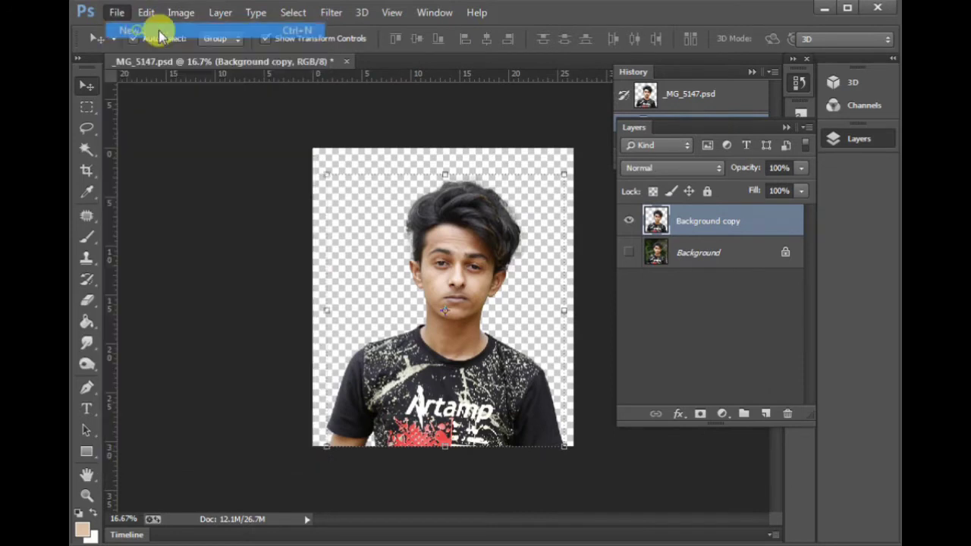
{"action": "left_click", "coordinate": [513, 199]}
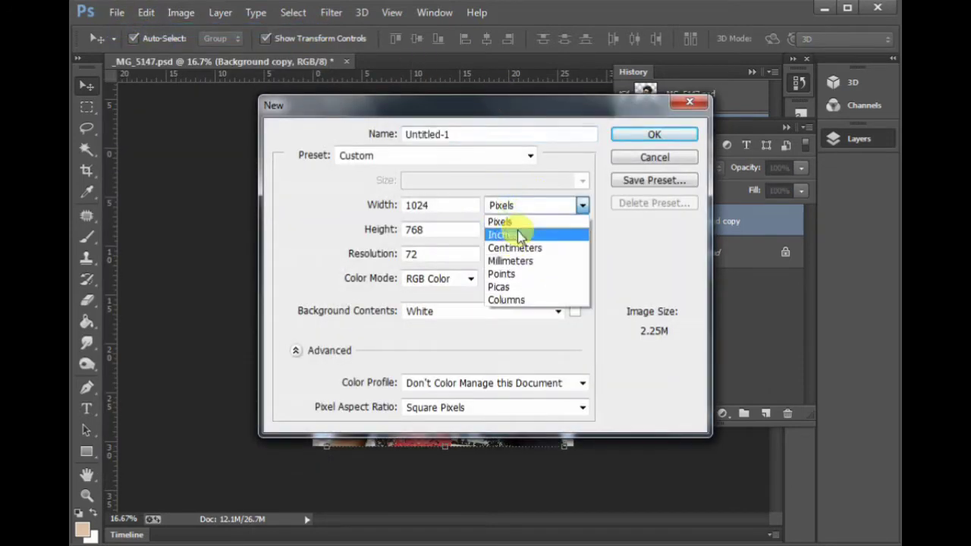
{"action": "left_click", "coordinate": [520, 232]}
{"action": "left_click", "coordinate": [520, 231]}
{"action": "left_click", "coordinate": [518, 260]}
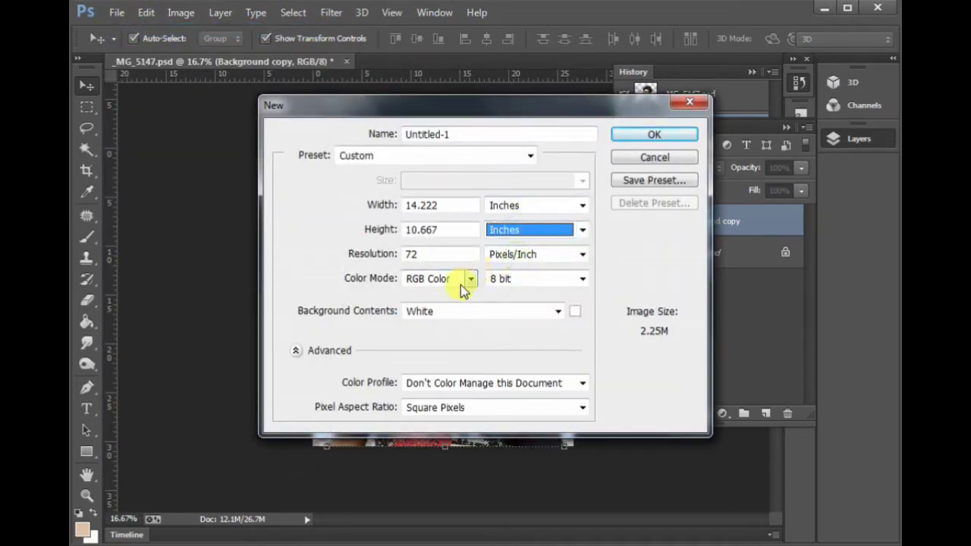
{"action": "double_click", "coordinate": [416, 204]}
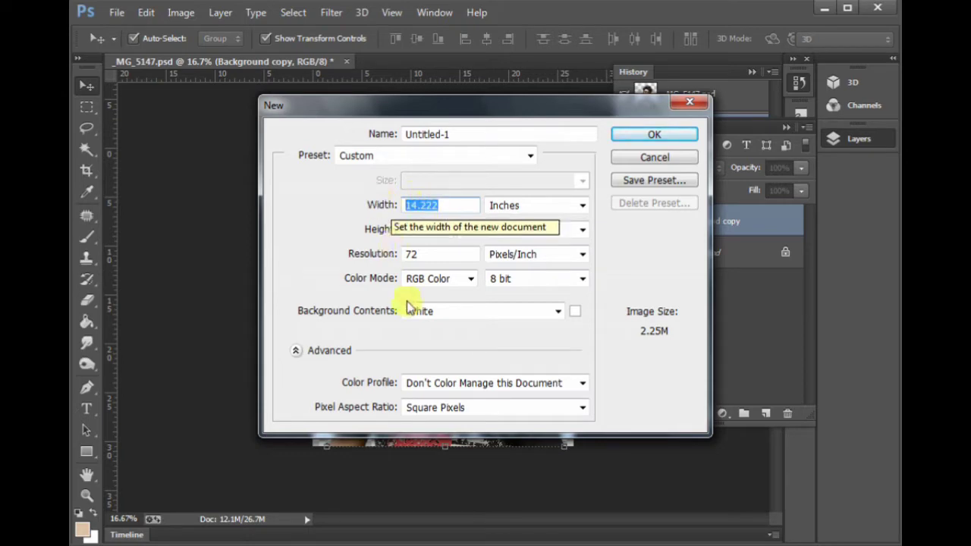
{"action": "double_click", "coordinate": [423, 229]}
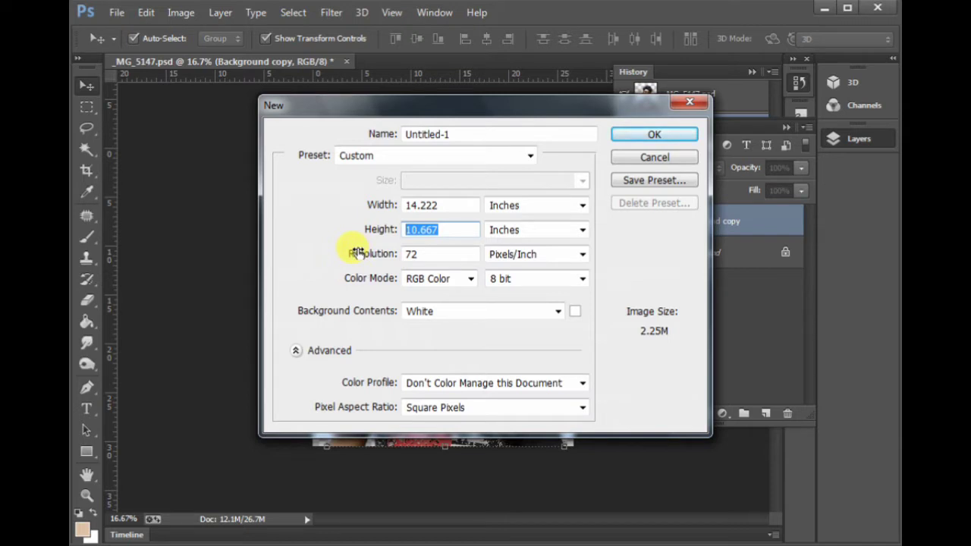
{"action": "double_click", "coordinate": [425, 205]}
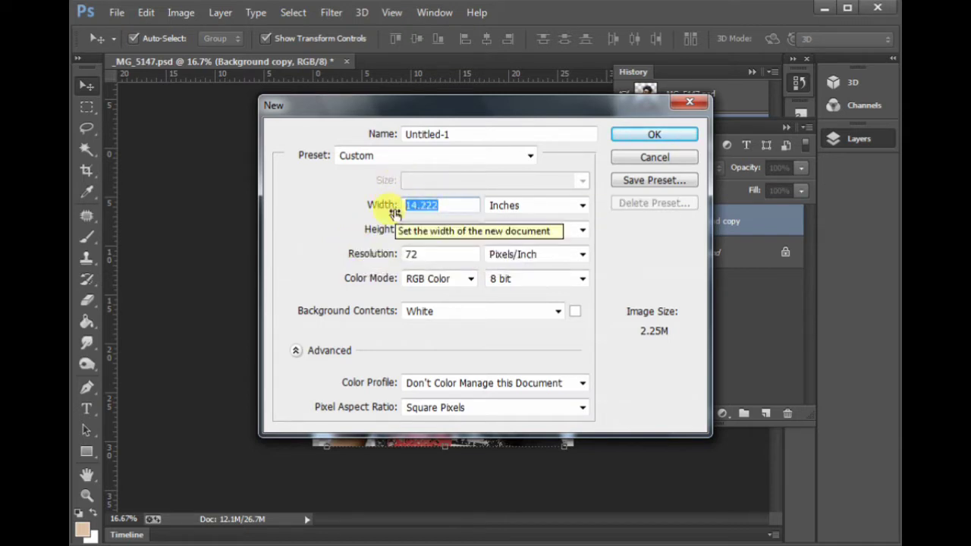
{"action": "type", "text": "35"}
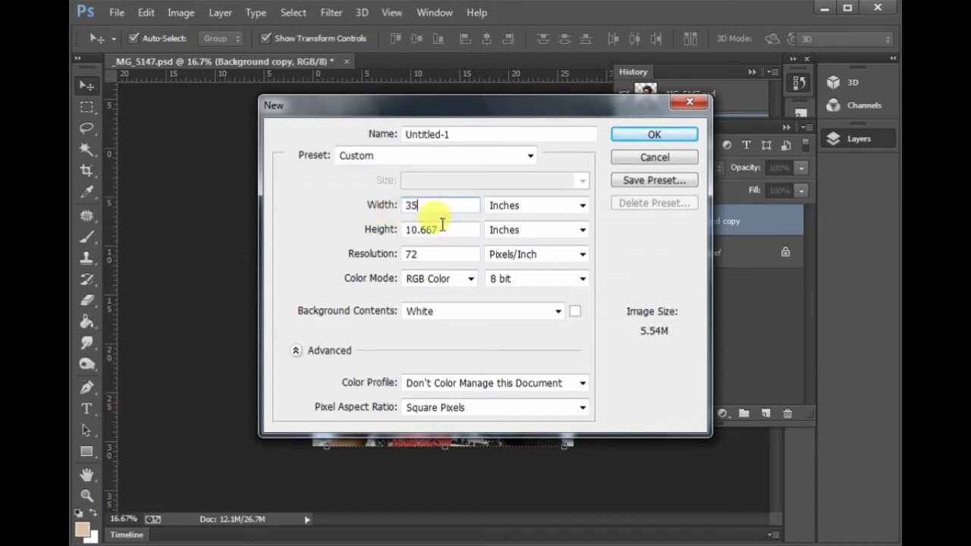
{"action": "key", "text": "Tab"}
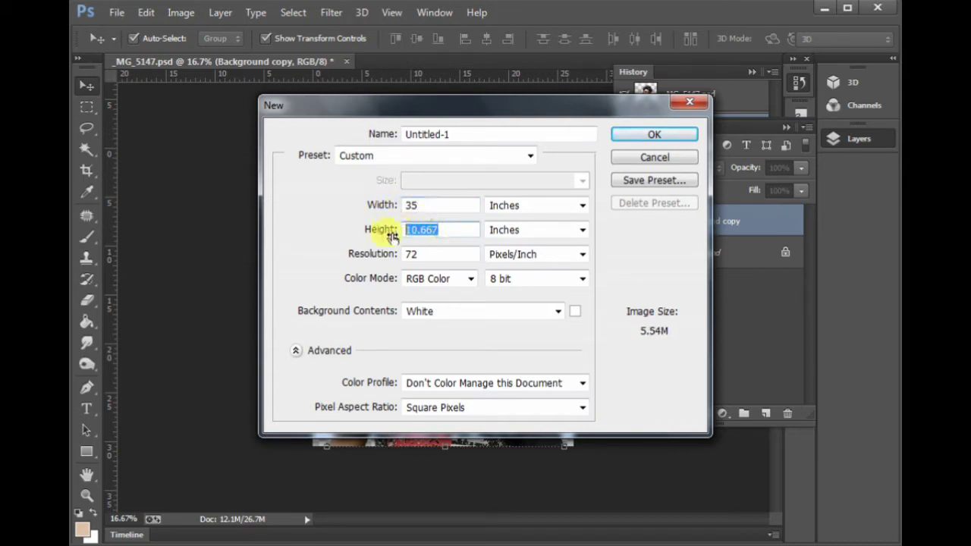
Create the new document with a width of 45 inches and a height of 20 inches.
{"action": "double_click", "coordinate": [423, 206]}
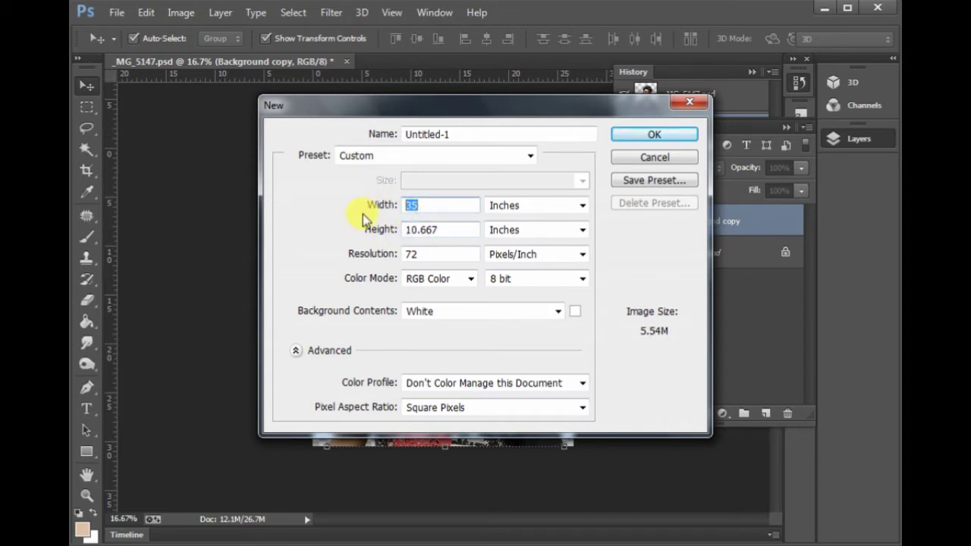
{"action": "type", "text": "45"}
{"action": "double_click", "coordinate": [413, 229]}
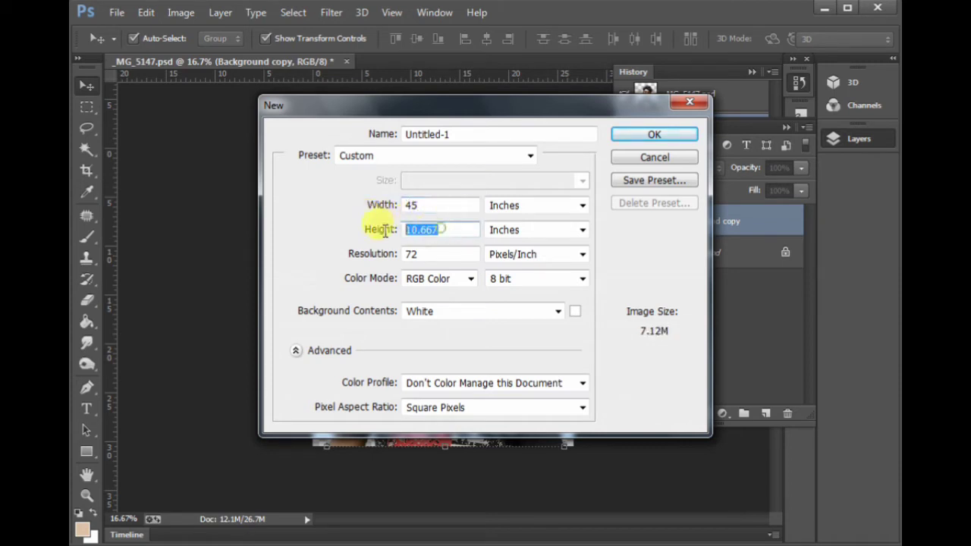
{"action": "type", "text": "2"}
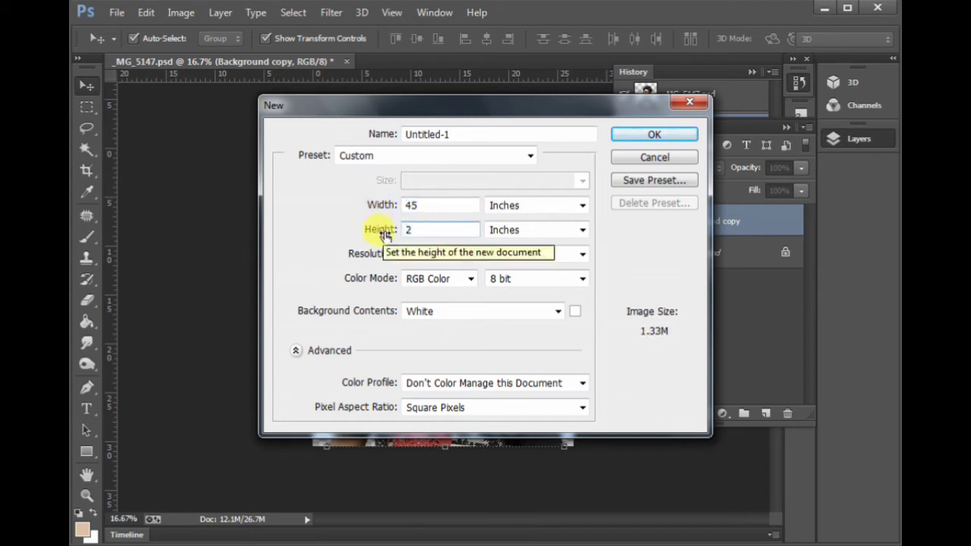
{"action": "type", "text": "0"}
{"action": "key", "text": "Return"}
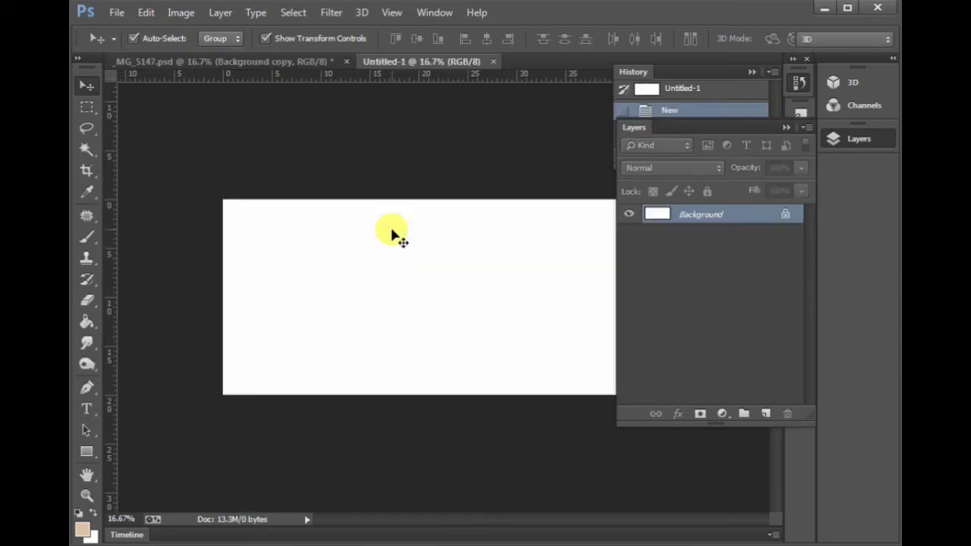
Extend the canvas equally above and below with the Crop tool, to about 28 inches high.
{"action": "key", "text": "ctrl+minus"}
{"action": "key", "text": "ctrl+minus"}
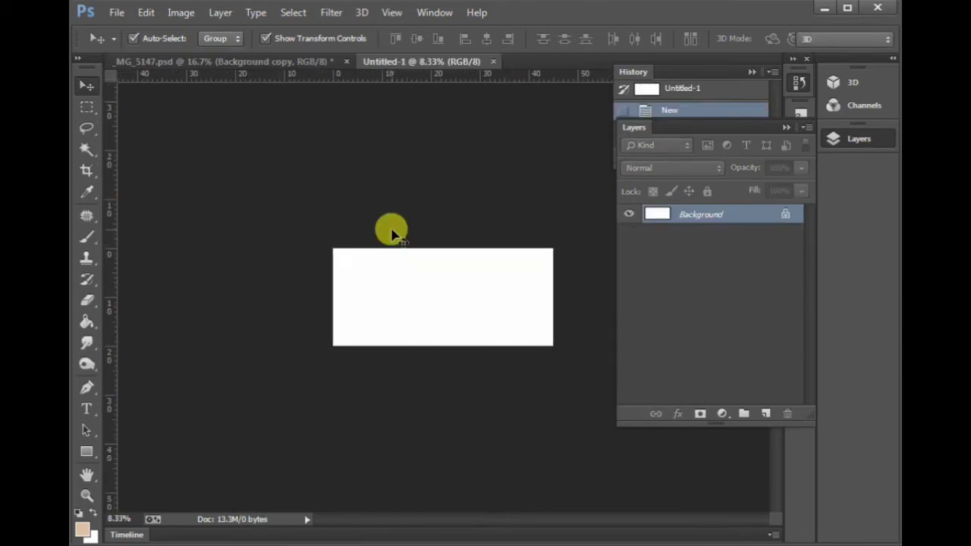
{"action": "left_click", "coordinate": [86, 170]}
{"action": "left_click_drag", "start_coordinate": [443, 248], "coordinate": [443, 225]}
{"action": "key", "text": "Return"}
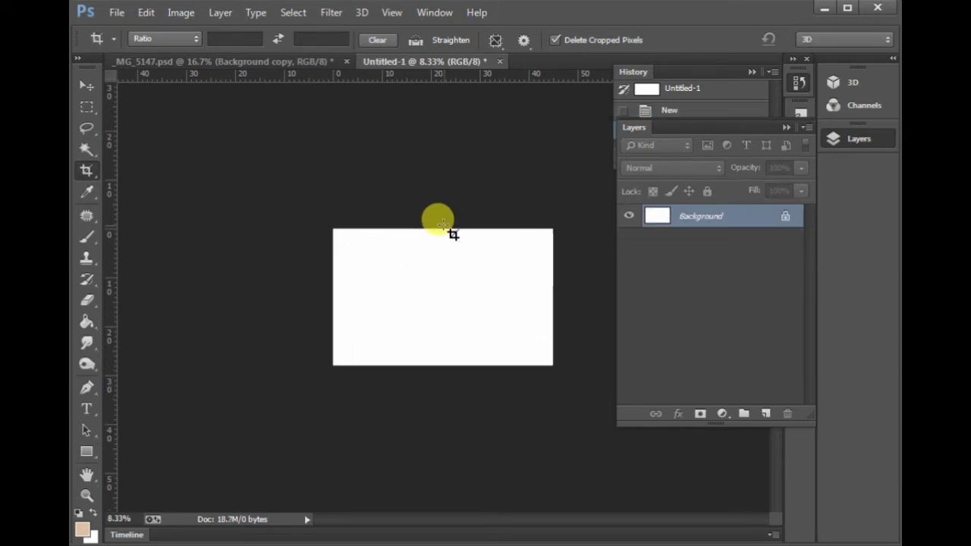
Set the background colour to black and fill the new document's Background layer with it.
{"action": "key", "text": "ctrl+plus"}
{"action": "key", "text": "ctrl+plus"}
{"action": "key", "text": "ctrl+minus"}
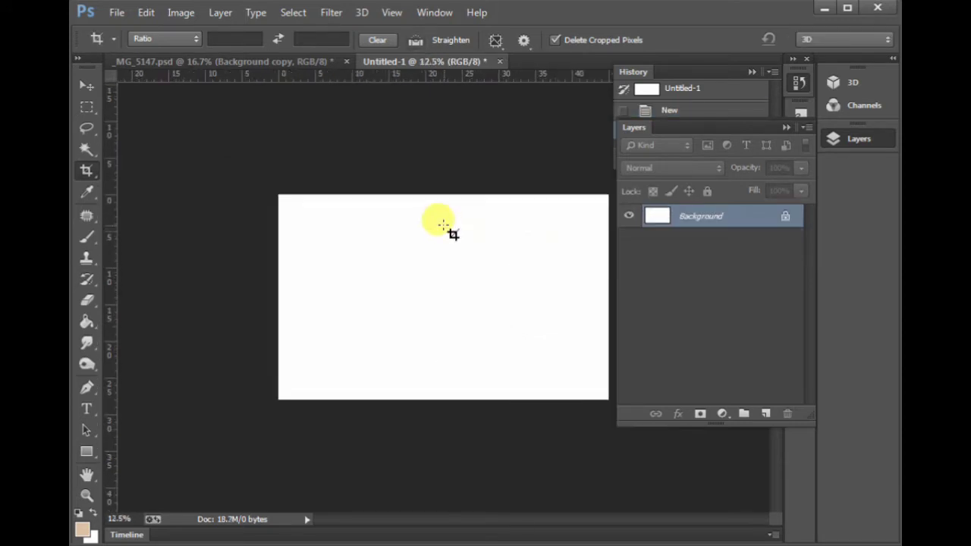
{"action": "key", "text": "v"}
{"action": "key", "text": "Tab"}
{"action": "key", "text": "ctrl+plus"}
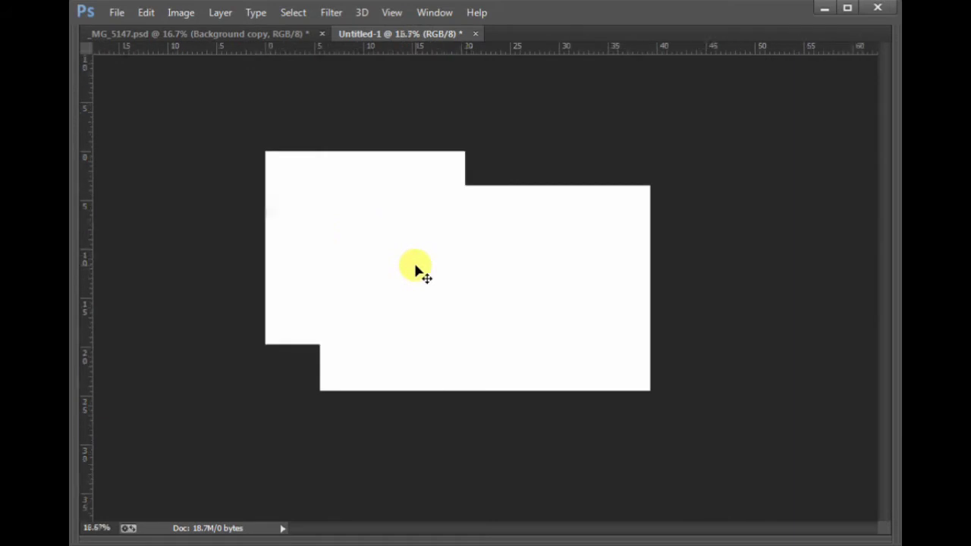
{"action": "key", "text": "Tab"}
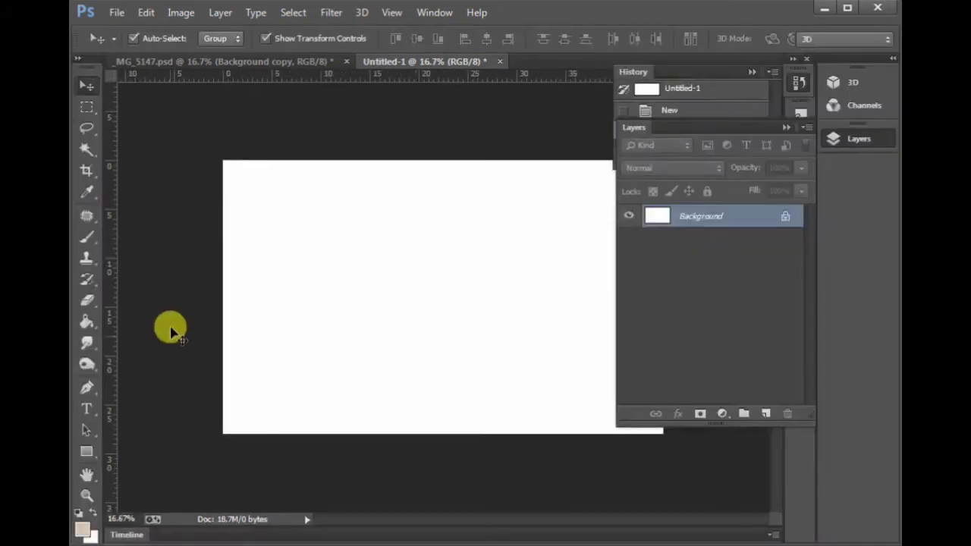
{"action": "left_click", "coordinate": [89, 537]}
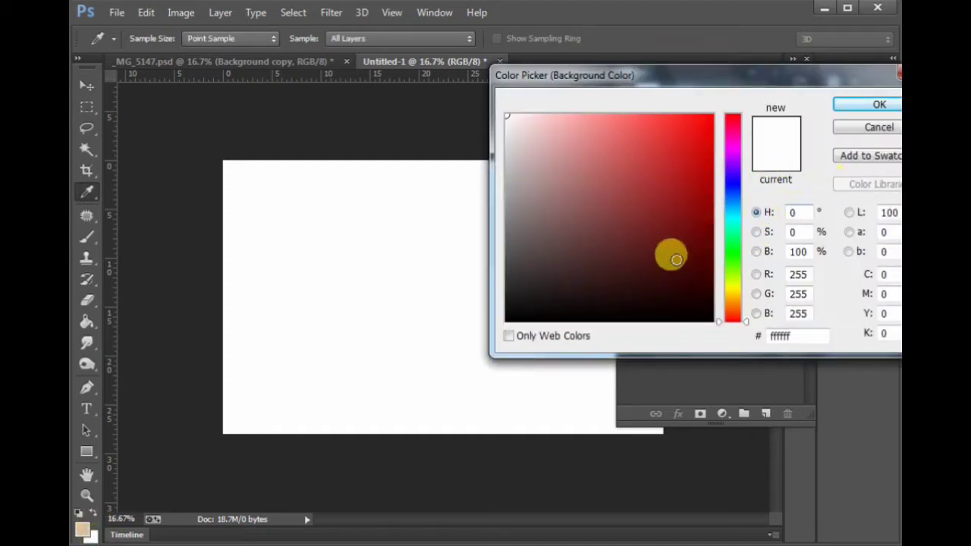
{"action": "left_click_drag", "start_coordinate": [667, 263], "coordinate": [721, 338]}
{"action": "left_click", "coordinate": [879, 104]}
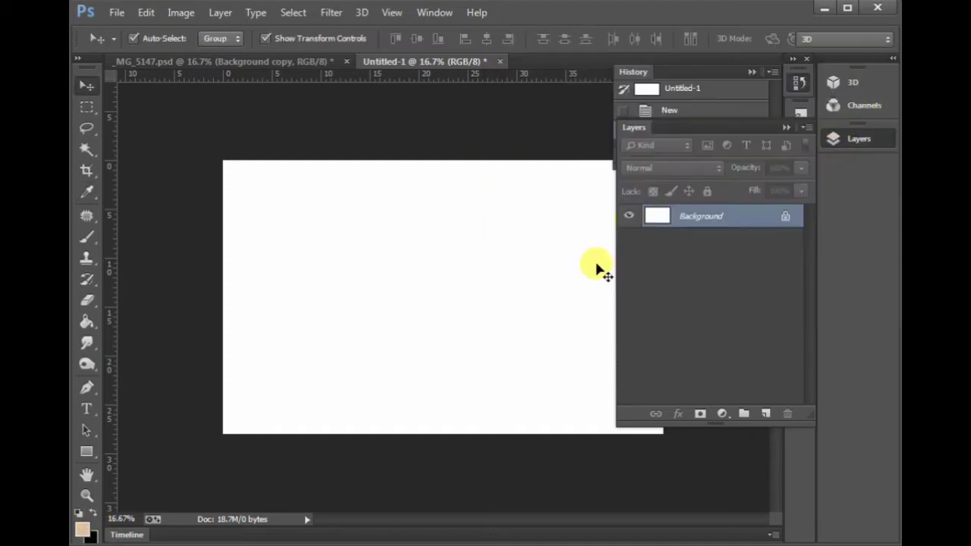
{"action": "key", "text": "ctrl+BackSpace"}
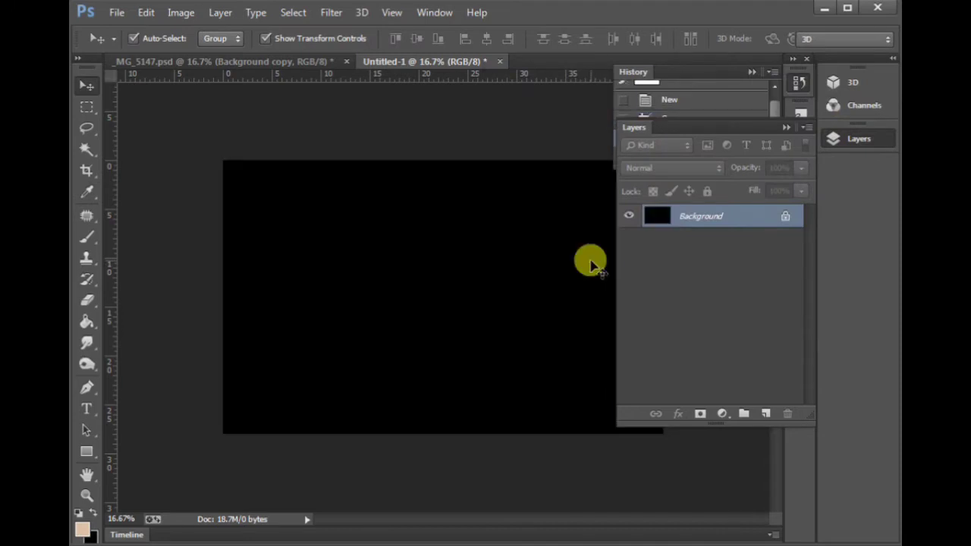
Copy the cut-out portrait layer from _MG_5147.psd onto the black Untitled-1 canvas and scale it proportionally to about 90.5%.
{"action": "left_click", "coordinate": [229, 62]}
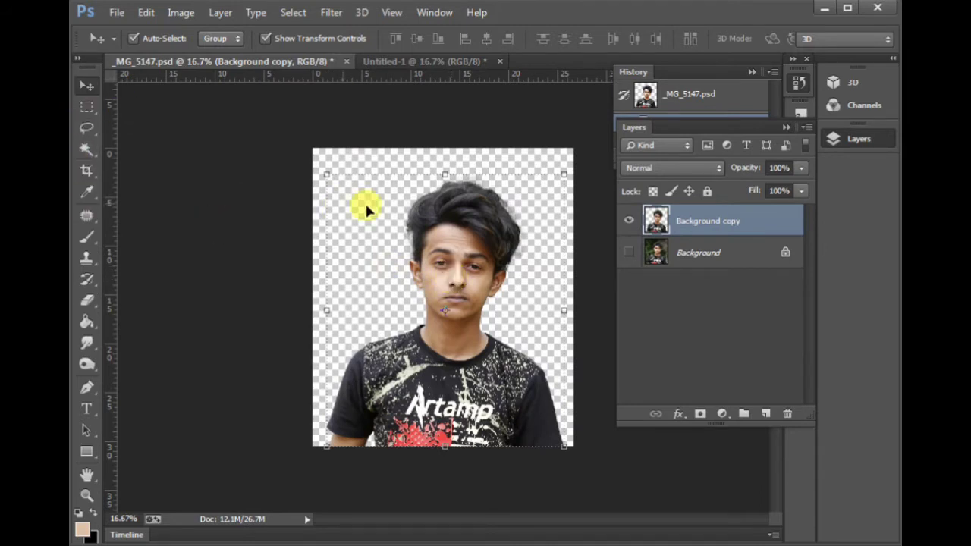
{"action": "left_click_drag", "start_coordinate": [444, 281], "coordinate": [465, 261]}
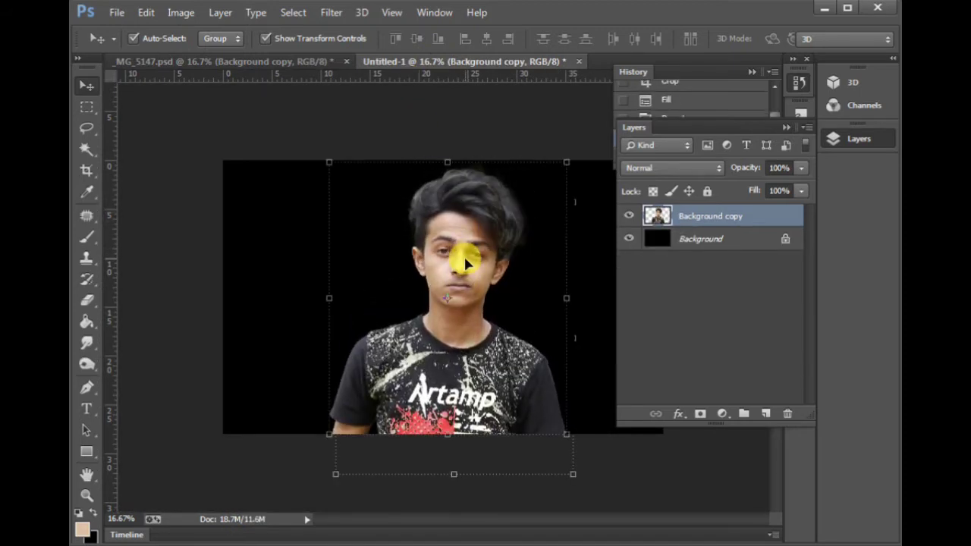
{"action": "key", "text": "ctrl+minus"}
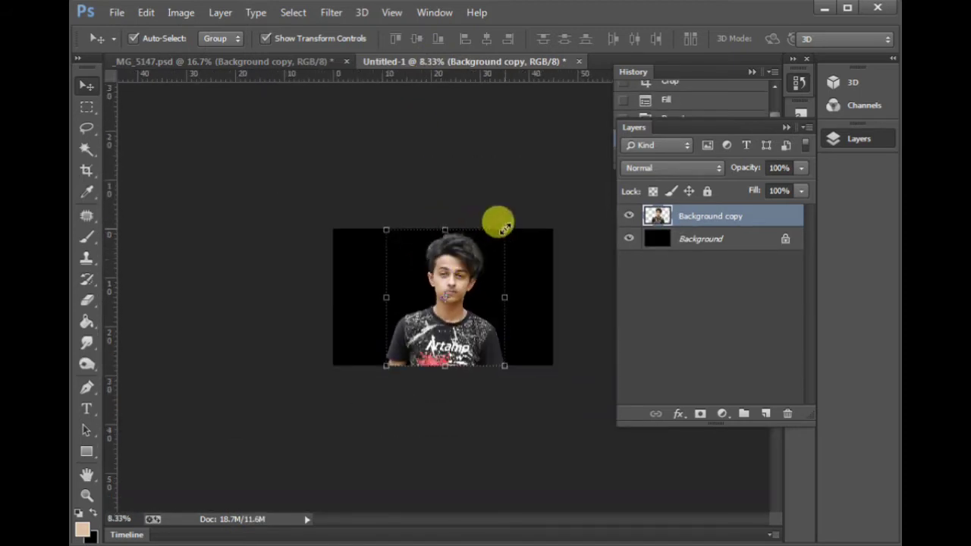
{"action": "mouse_move", "coordinate": [505, 230]}
{"action": "left_mouse_down"}
{"action": "mouse_move", "coordinate": [490, 235]}
{"action": "mouse_move", "coordinate": [497, 245]}
{"action": "left_mouse_up"}
{"action": "key", "text": "ctrl+plus"}
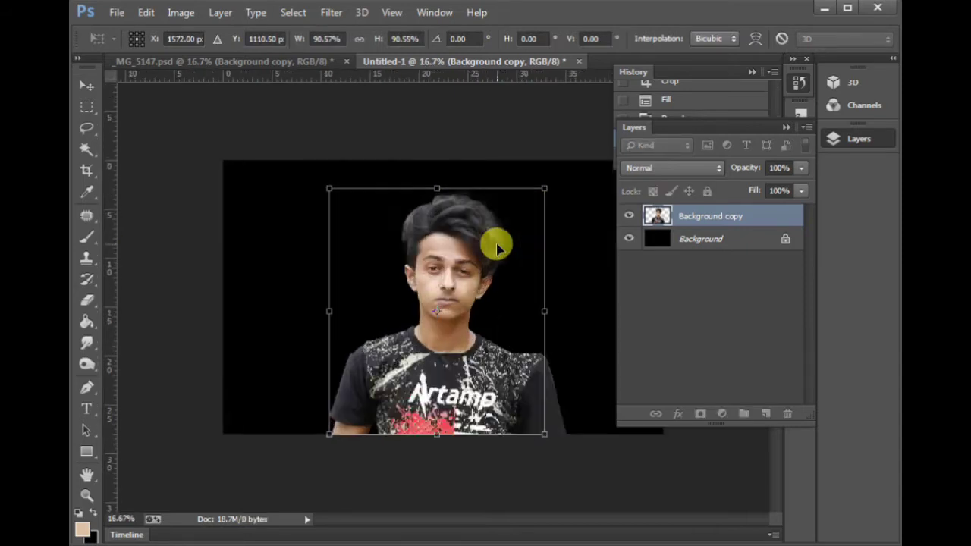
{"action": "double_click", "coordinate": [497, 245]}
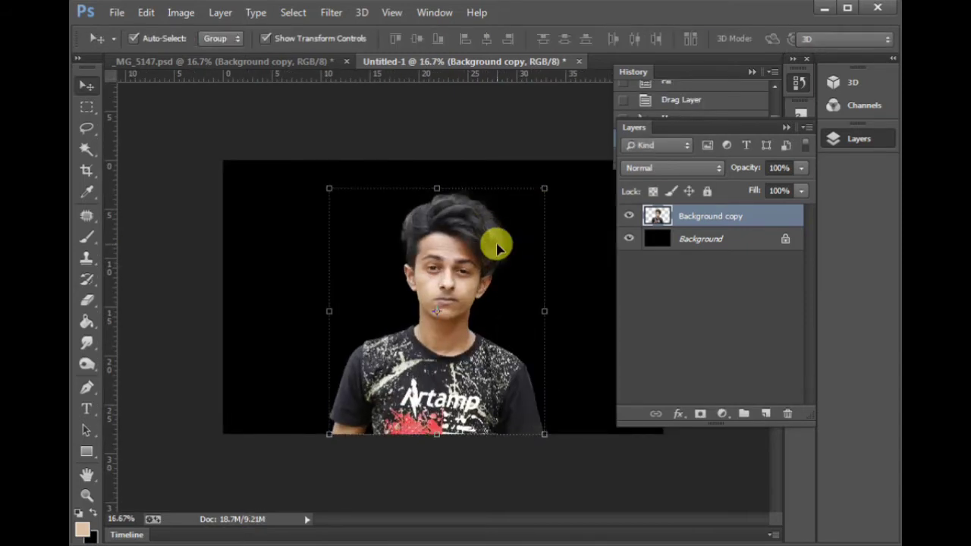
Scale the portrait down slightly more, keeping its lower edge on the canvas's bottom edge.
{"action": "key", "text": "ctrl+minus"}
{"action": "left_click_drag", "start_coordinate": [516, 216], "coordinate": [511, 219]}
{"action": "key", "text": "Return"}
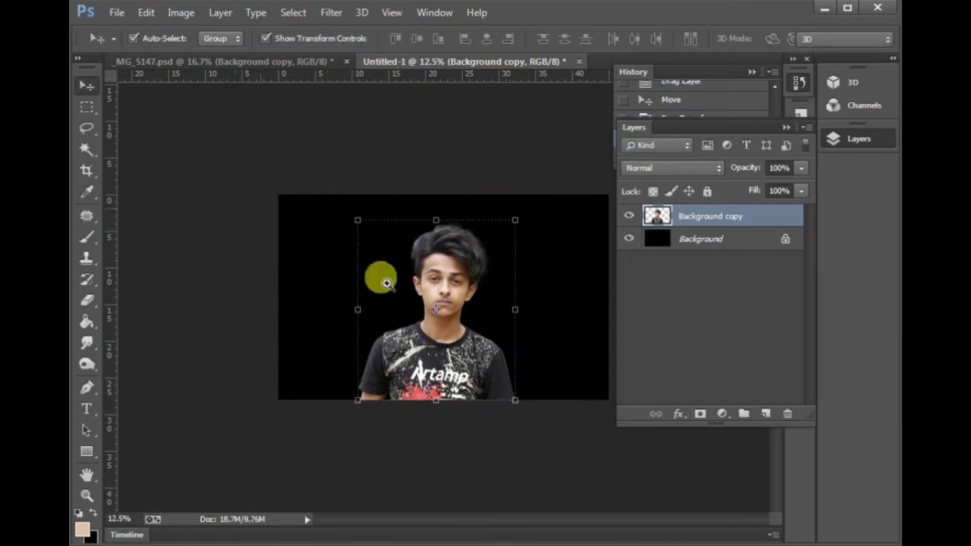
Smooth the forehead by painting a skin tone sampled below the hairline with a 90 px brush at 30% opacity and flow.
{"action": "left_click_drag", "start_coordinate": [282, 222], "coordinate": [613, 343]}
{"action": "left_click_drag", "start_coordinate": [324, 174], "coordinate": [501, 380]}
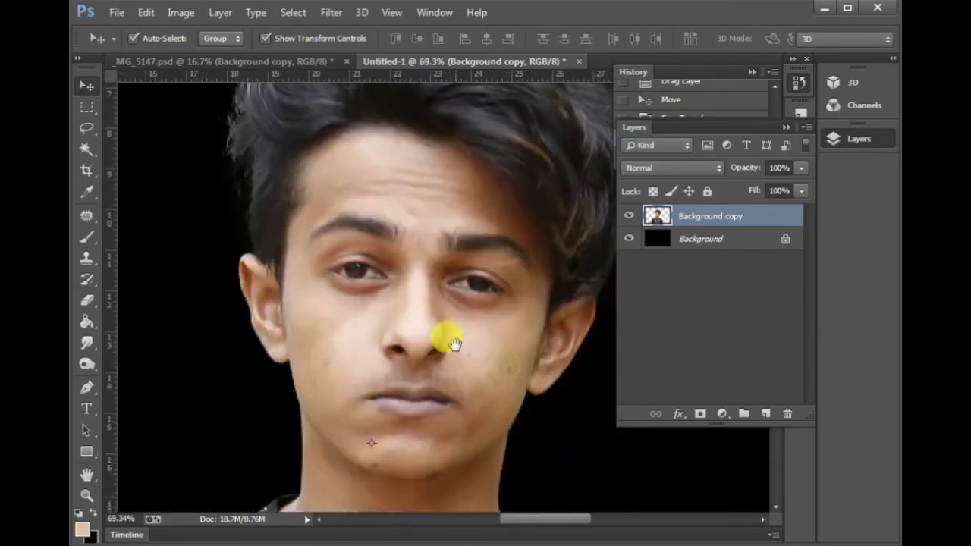
{"action": "left_click", "coordinate": [86, 237]}
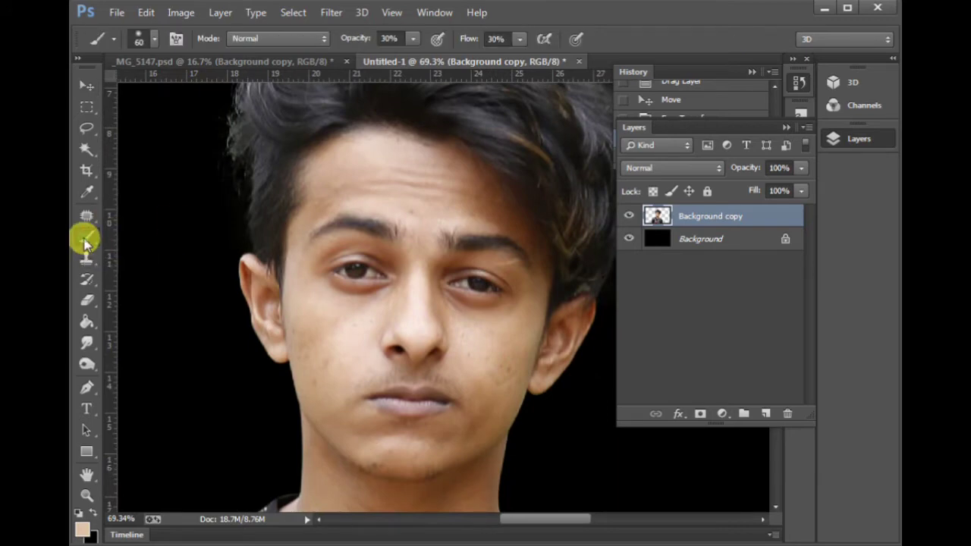
{"action": "left_click_drag", "start_coordinate": [374, 180], "coordinate": [373, 235]}
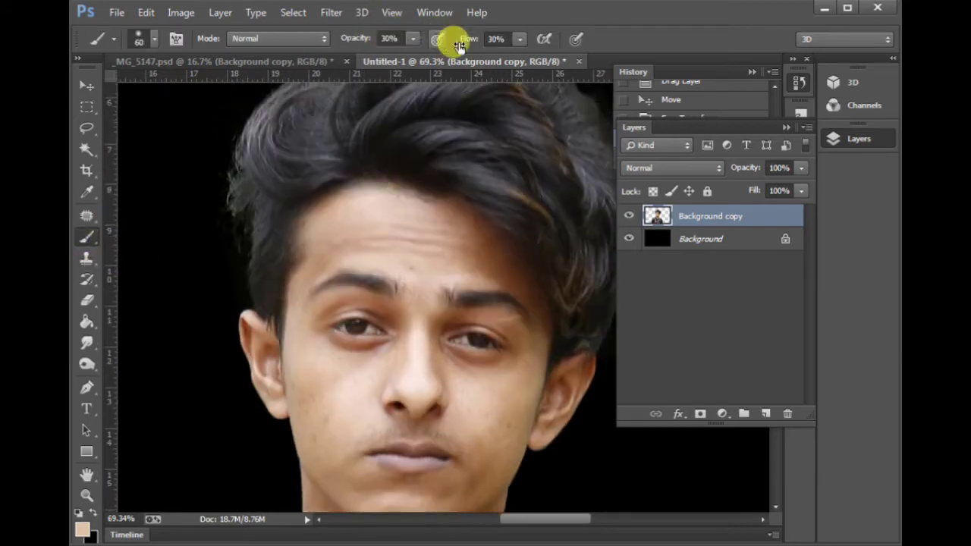
{"action": "key", "text": "bracketright"}
{"action": "key", "text": "bracketright"}
{"action": "left_click", "coordinate": [364, 200], "text": "alt"}
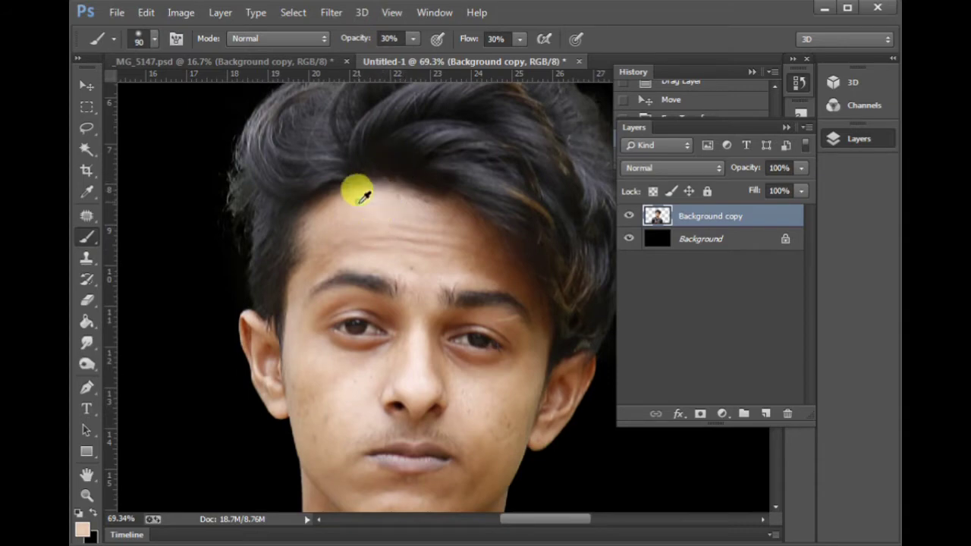
{"action": "left_click_drag", "start_coordinate": [355, 206], "coordinate": [339, 238]}
{"action": "key", "text": "bracketright"}
{"action": "mouse_move", "coordinate": [341, 237]}
{"action": "left_mouse_down"}
{"action": "mouse_move", "coordinate": [377, 227]}
{"action": "mouse_move", "coordinate": [367, 232]}
{"action": "mouse_move", "coordinate": [371, 213]}
{"action": "mouse_move", "coordinate": [417, 223]}
{"action": "mouse_move", "coordinate": [402, 250]}
{"action": "mouse_move", "coordinate": [438, 252]}
{"action": "mouse_move", "coordinate": [445, 243]}
{"action": "mouse_move", "coordinate": [472, 257]}
{"action": "mouse_move", "coordinate": [473, 238]}
{"action": "mouse_move", "coordinate": [396, 247]}
{"action": "left_mouse_up"}
Smooth the cheek and under-eye skin on the viewer's left by painting with skin tones sampled from that cheek.
{"action": "mouse_move", "coordinate": [400, 345]}
{"action": "left_mouse_down"}
{"action": "mouse_move", "coordinate": [407, 255]}
{"action": "mouse_move", "coordinate": [419, 250]}
{"action": "mouse_move", "coordinate": [390, 277]}
{"action": "left_mouse_up"}
{"action": "left_click", "coordinate": [390, 276], "text": "alt"}
{"action": "left_click_drag", "start_coordinate": [355, 310], "coordinate": [391, 290]}
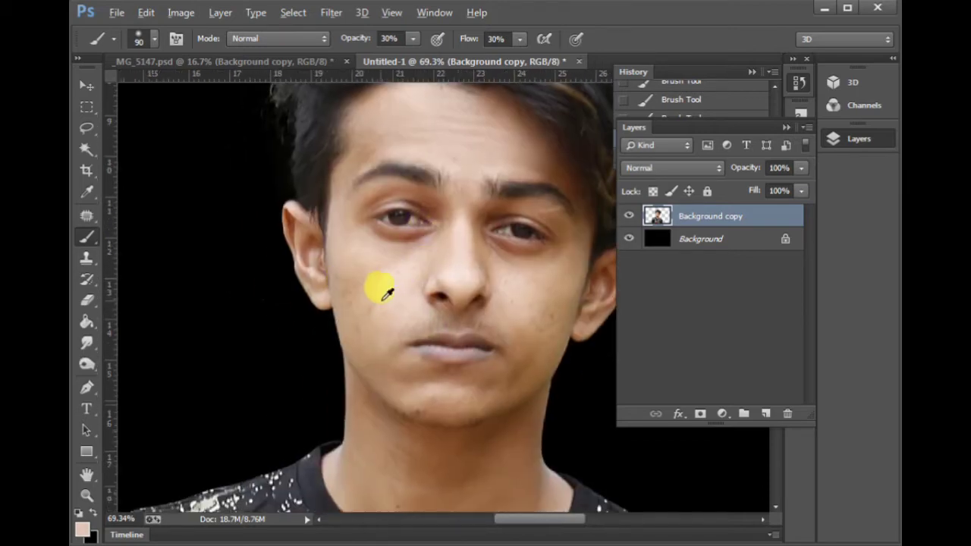
{"action": "left_click", "coordinate": [388, 295], "text": "alt"}
{"action": "mouse_move", "coordinate": [351, 251]}
{"action": "left_mouse_down"}
{"action": "mouse_move", "coordinate": [352, 293]}
{"action": "mouse_move", "coordinate": [338, 244]}
{"action": "mouse_move", "coordinate": [392, 266]}
{"action": "left_mouse_up"}
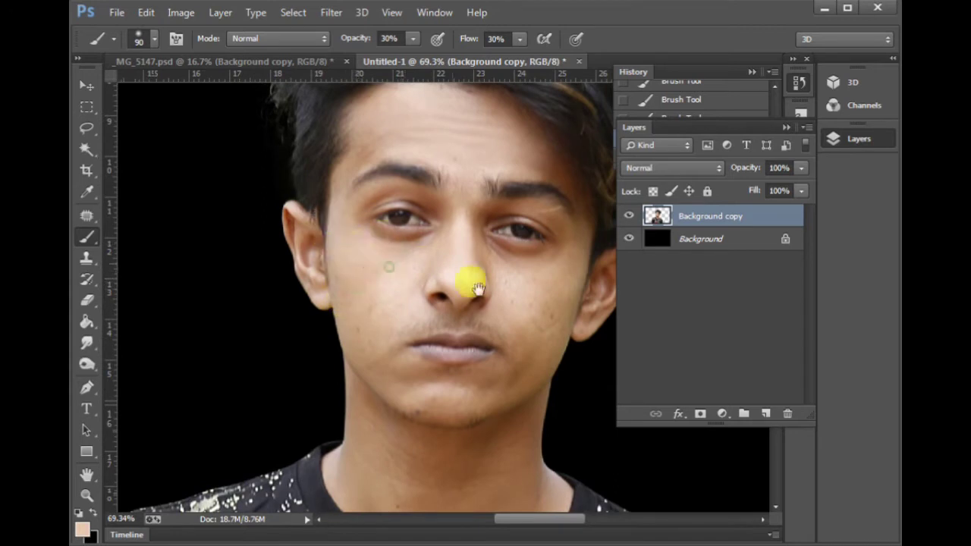
Touch up the skin around the nose and eyes with a smaller brush, and return the brush size to 90 px.
{"action": "left_click_drag", "start_coordinate": [531, 303], "coordinate": [482, 293]}
{"action": "key", "text": "bracketleft"}
{"action": "key", "text": "bracketleft"}
{"action": "key", "text": "bracketleft"}
{"action": "key", "text": "bracketleft"}
{"action": "mouse_move", "coordinate": [431, 229]}
{"action": "left_mouse_down"}
{"action": "mouse_move", "coordinate": [454, 261]}
{"action": "mouse_move", "coordinate": [428, 222]}
{"action": "mouse_move", "coordinate": [460, 269]}
{"action": "mouse_move", "coordinate": [495, 251]}
{"action": "mouse_move", "coordinate": [487, 302]}
{"action": "mouse_move", "coordinate": [500, 278]}
{"action": "mouse_move", "coordinate": [494, 267]}
{"action": "mouse_move", "coordinate": [463, 348]}
{"action": "mouse_move", "coordinate": [444, 363]}
{"action": "mouse_move", "coordinate": [395, 367]}
{"action": "mouse_move", "coordinate": [330, 335]}
{"action": "mouse_move", "coordinate": [345, 361]}
{"action": "mouse_move", "coordinate": [304, 305]}
{"action": "mouse_move", "coordinate": [463, 363]}
{"action": "mouse_move", "coordinate": [475, 341]}
{"action": "mouse_move", "coordinate": [450, 362]}
{"action": "mouse_move", "coordinate": [462, 341]}
{"action": "mouse_move", "coordinate": [394, 123]}
{"action": "mouse_move", "coordinate": [354, 109]}
{"action": "mouse_move", "coordinate": [362, 232]}
{"action": "mouse_move", "coordinate": [305, 157]}
{"action": "left_mouse_up"}
{"action": "key", "text": "bracketright"}
{"action": "key", "text": "bracketright"}
{"action": "key", "text": "bracketright"}
{"action": "key", "text": "bracketright"}
{"action": "right_click", "coordinate": [309, 162]}
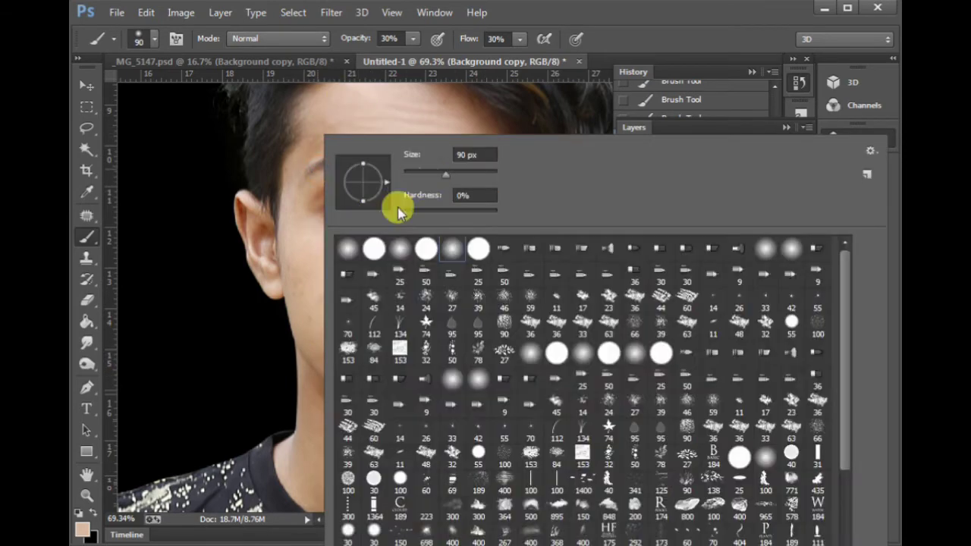
{"action": "left_click", "coordinate": [199, 148]}
Smooth the neck and lower cheeks by painting with skin tones sampled from each area.
{"action": "left_click_drag", "start_coordinate": [400, 437], "coordinate": [389, 299]}
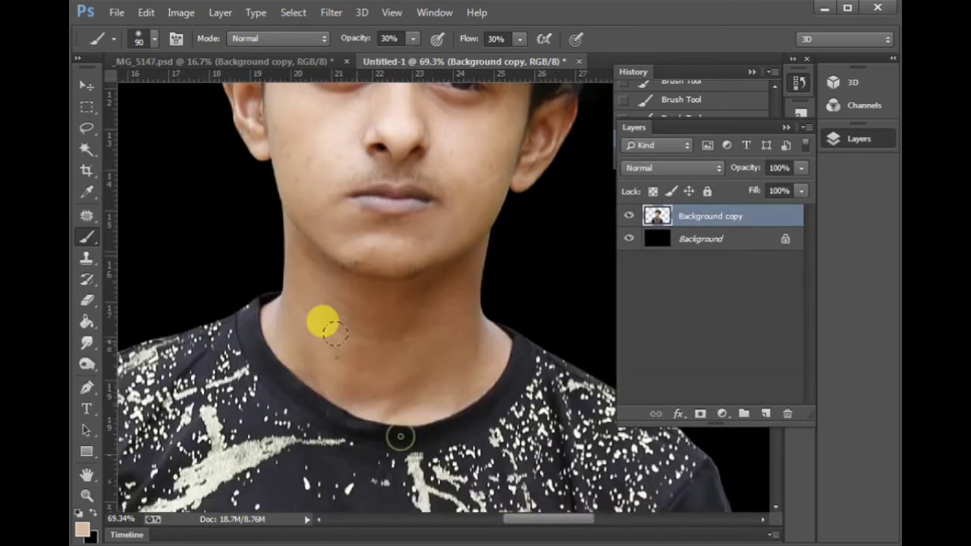
{"action": "left_click", "coordinate": [323, 285], "text": "alt"}
{"action": "mouse_move", "coordinate": [325, 326]}
{"action": "left_mouse_down"}
{"action": "mouse_move", "coordinate": [334, 358]}
{"action": "mouse_move", "coordinate": [426, 354]}
{"action": "mouse_move", "coordinate": [385, 391]}
{"action": "mouse_move", "coordinate": [311, 318]}
{"action": "mouse_move", "coordinate": [328, 513]}
{"action": "left_mouse_up"}
{"action": "left_click", "coordinate": [312, 336], "text": "alt"}
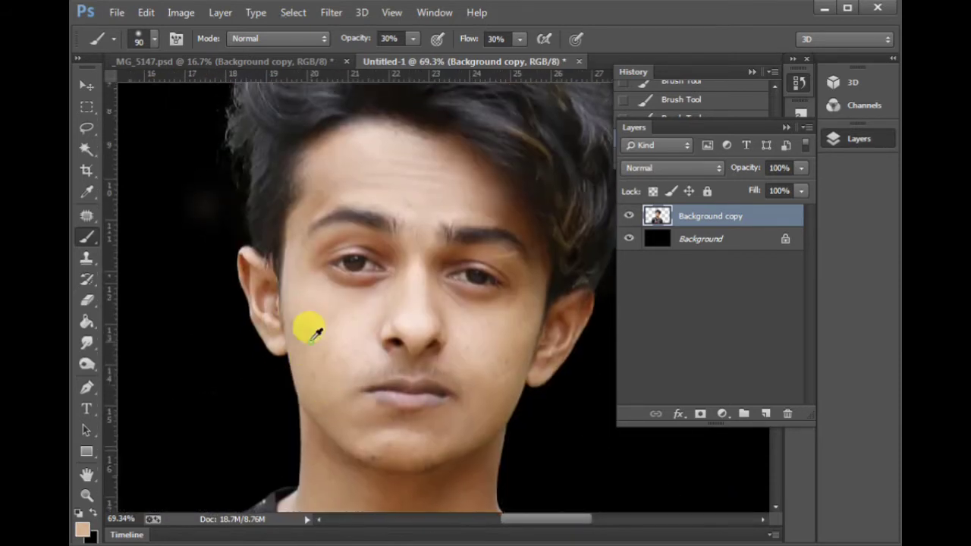
{"action": "mouse_move", "coordinate": [466, 431]}
{"action": "left_mouse_down"}
{"action": "mouse_move", "coordinate": [503, 379]}
{"action": "mouse_move", "coordinate": [503, 332]}
{"action": "mouse_move", "coordinate": [491, 362]}
{"action": "mouse_move", "coordinate": [490, 337]}
{"action": "mouse_move", "coordinate": [500, 298]}
{"action": "mouse_move", "coordinate": [454, 305]}
{"action": "mouse_move", "coordinate": [437, 284]}
{"action": "left_mouse_up"}
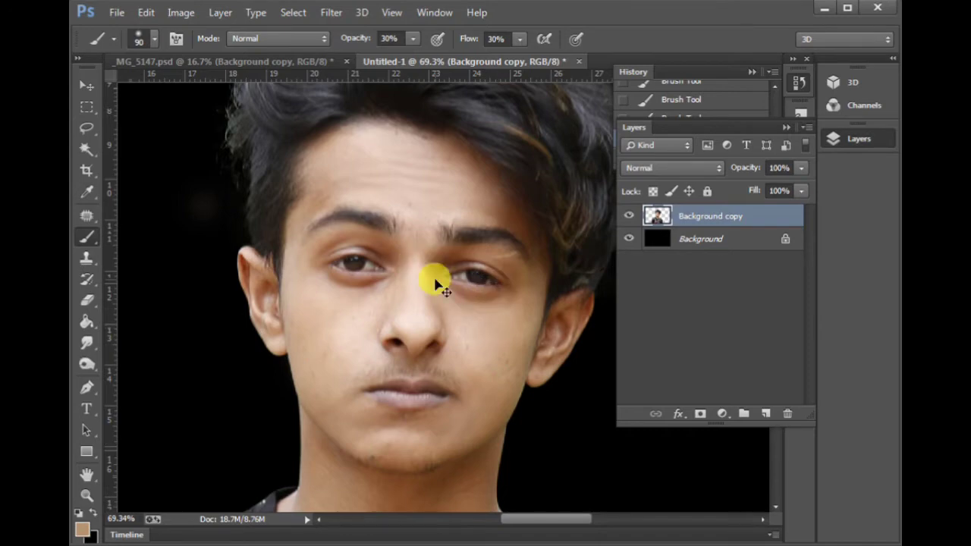
Duplicate the Background copy portrait layer and merge the duplicate back down into it.
{"action": "scroll", "coordinate": [436, 284], "scroll_direction": "down", "scroll_amount": 4}
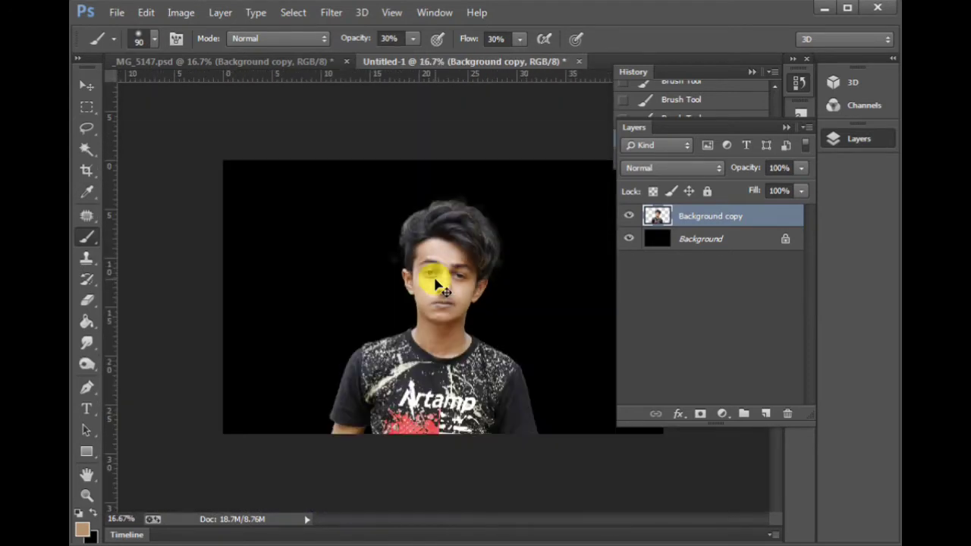
{"action": "key", "text": "v"}
{"action": "scroll", "coordinate": [434, 282], "scroll_direction": "up", "scroll_amount": 1}
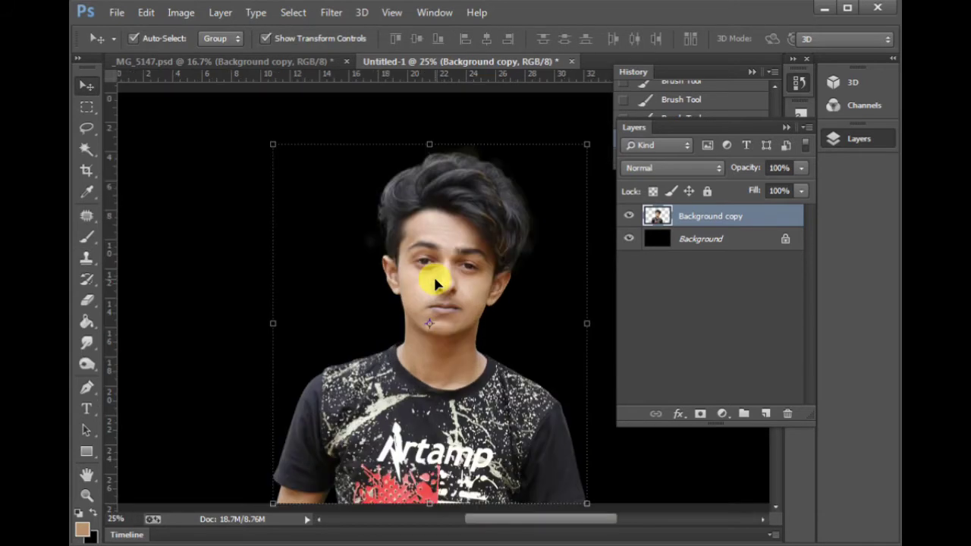
{"action": "right_click", "coordinate": [694, 218]}
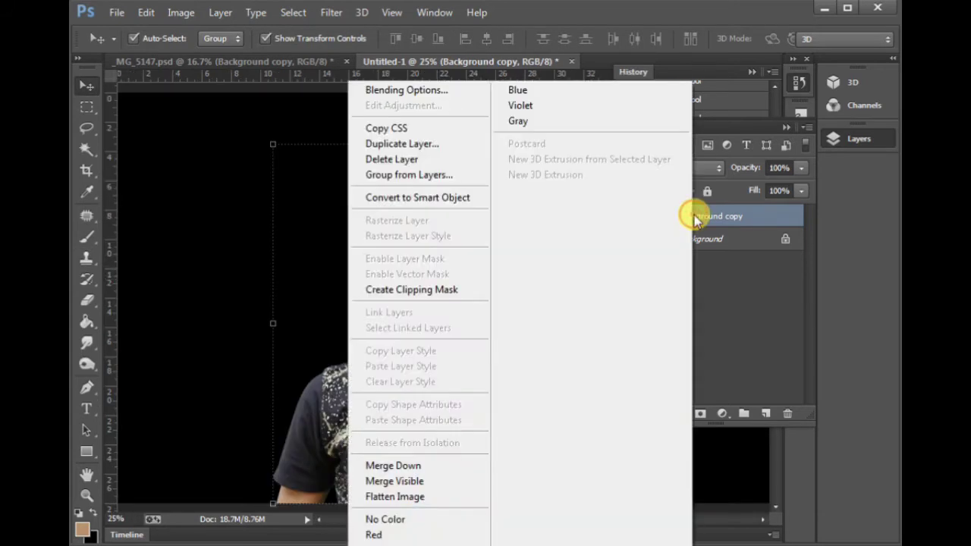
{"action": "left_click", "coordinate": [739, 270]}
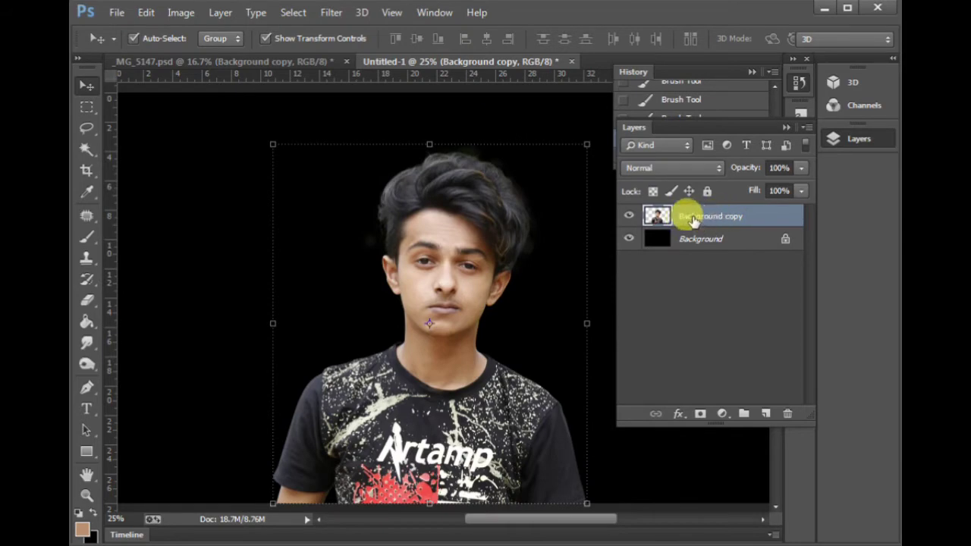
{"action": "right_click", "coordinate": [692, 219]}
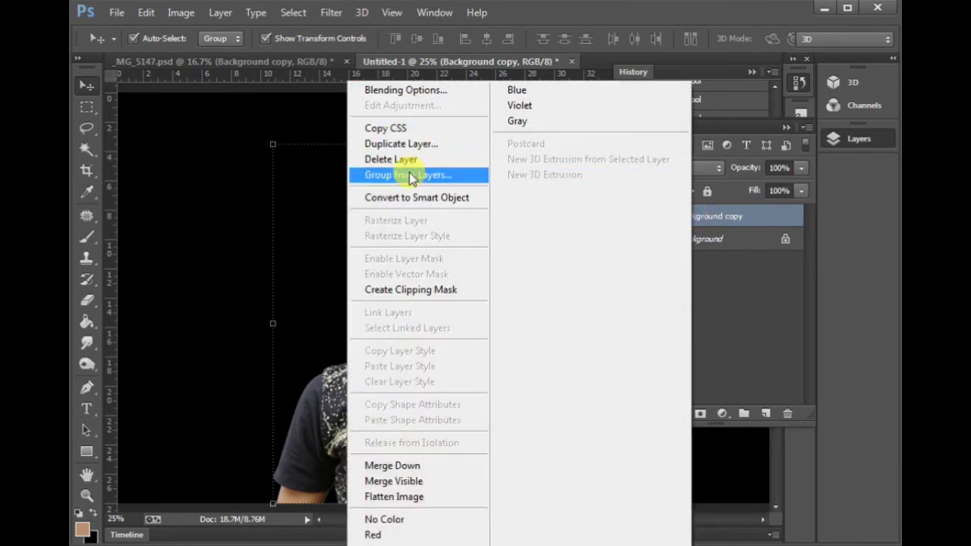
{"action": "left_click", "coordinate": [387, 144]}
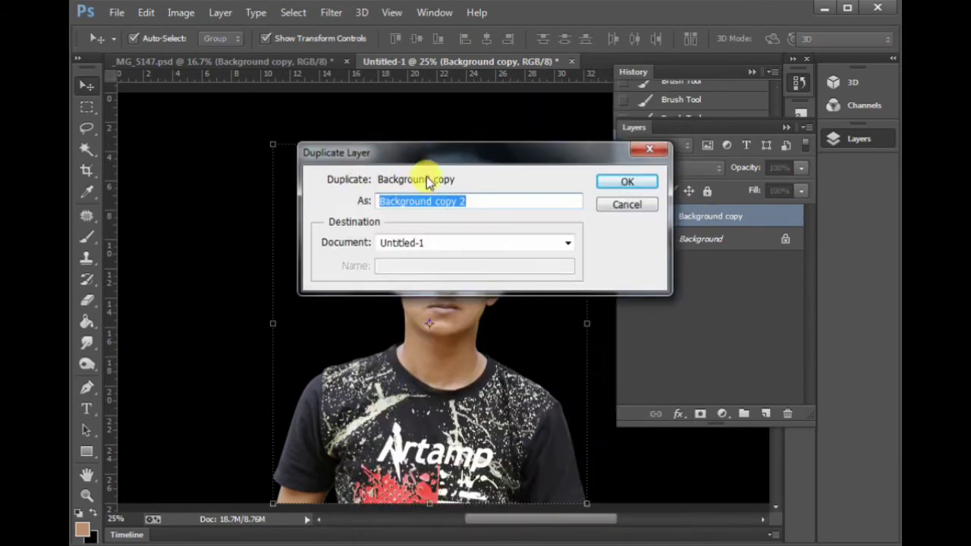
{"action": "left_click", "coordinate": [628, 182]}
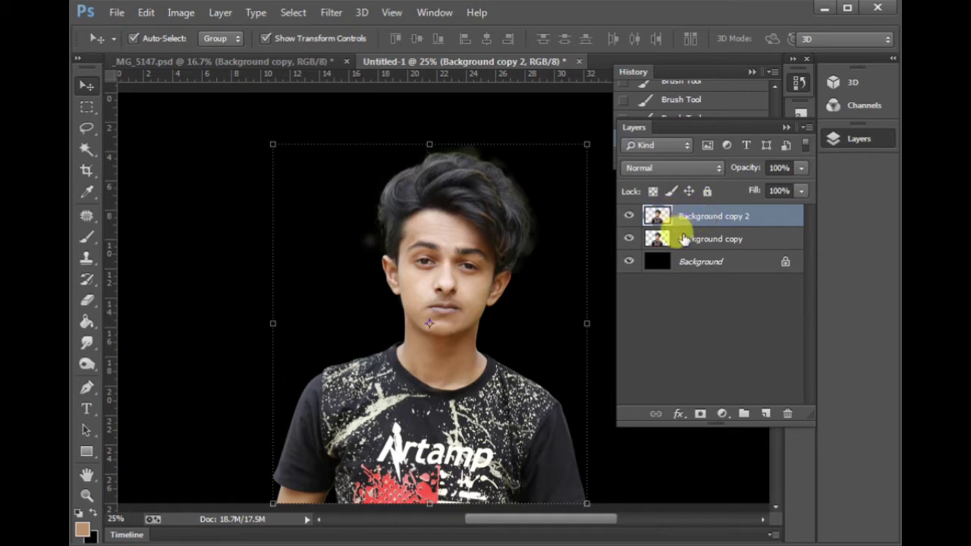
{"action": "key", "text": "ctrl+e"}
Erase the leftover haze around the hair's outer edges with a 90 px Eraser at 100% opacity.
{"action": "left_click_drag", "start_coordinate": [351, 143], "coordinate": [564, 308]}
{"action": "left_click_drag", "start_coordinate": [532, 294], "coordinate": [472, 292]}
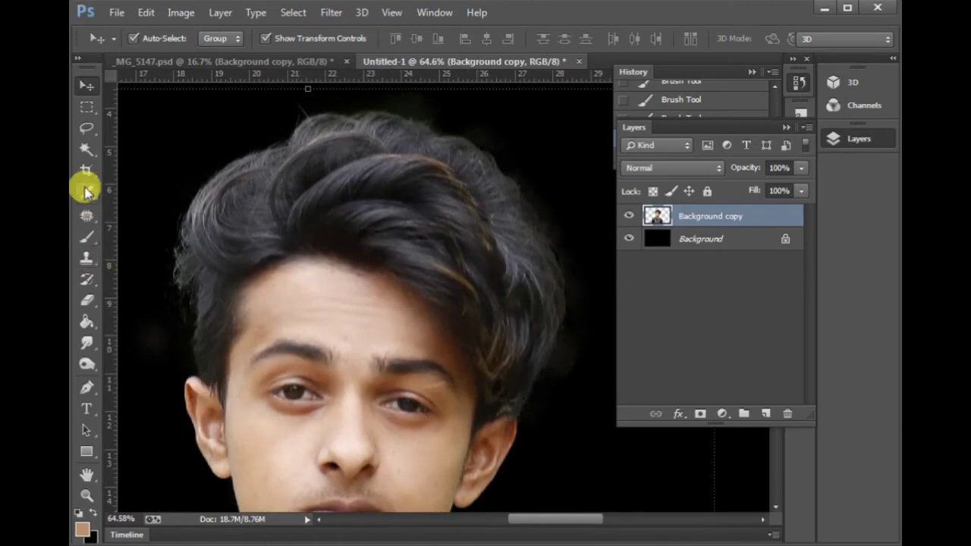
{"action": "left_click", "coordinate": [87, 300]}
{"action": "key", "text": "bracketleft"}
{"action": "key", "text": "bracketleft"}
{"action": "key", "text": "bracketleft"}
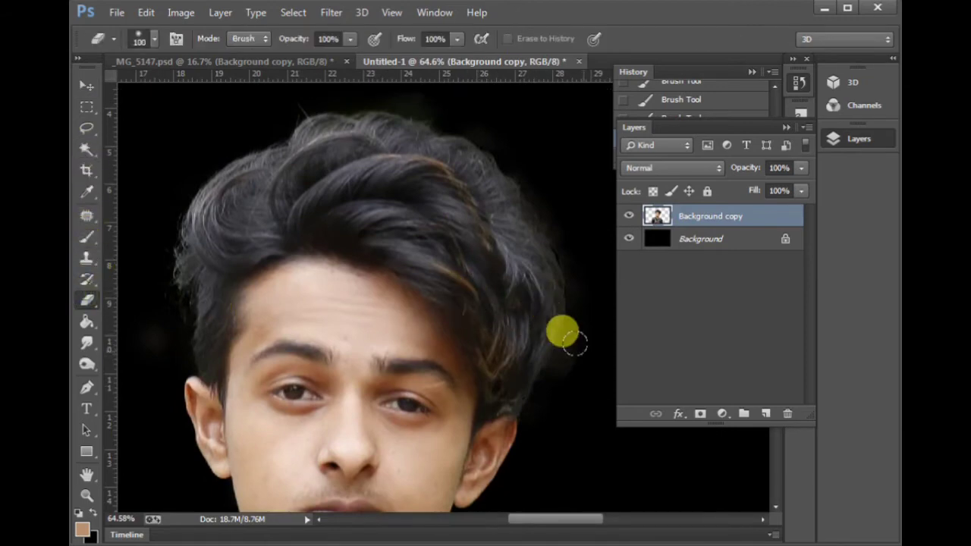
{"action": "left_click_drag", "start_coordinate": [537, 177], "coordinate": [563, 275]}
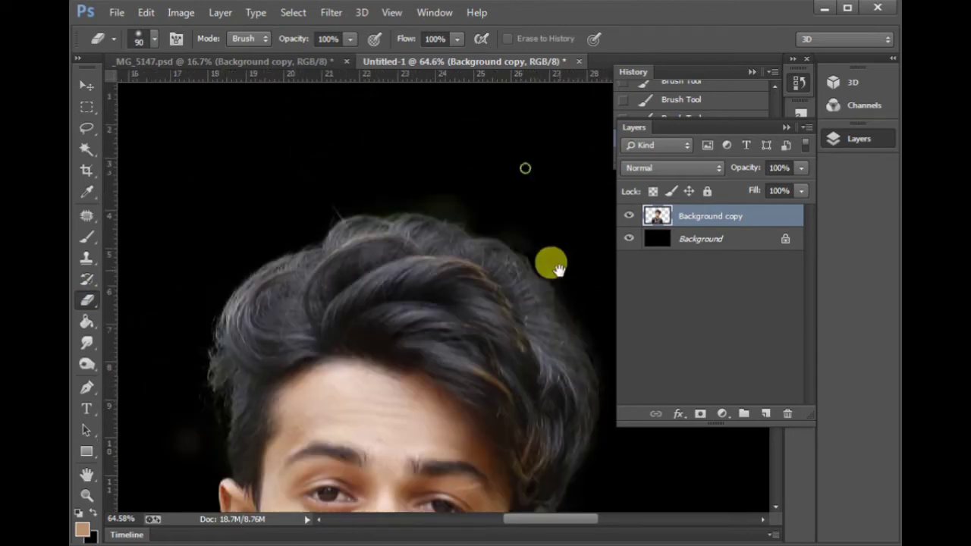
{"action": "mouse_move", "coordinate": [329, 301]}
{"action": "left_mouse_down"}
{"action": "mouse_move", "coordinate": [354, 248]}
{"action": "mouse_move", "coordinate": [359, 256]}
{"action": "left_mouse_up"}
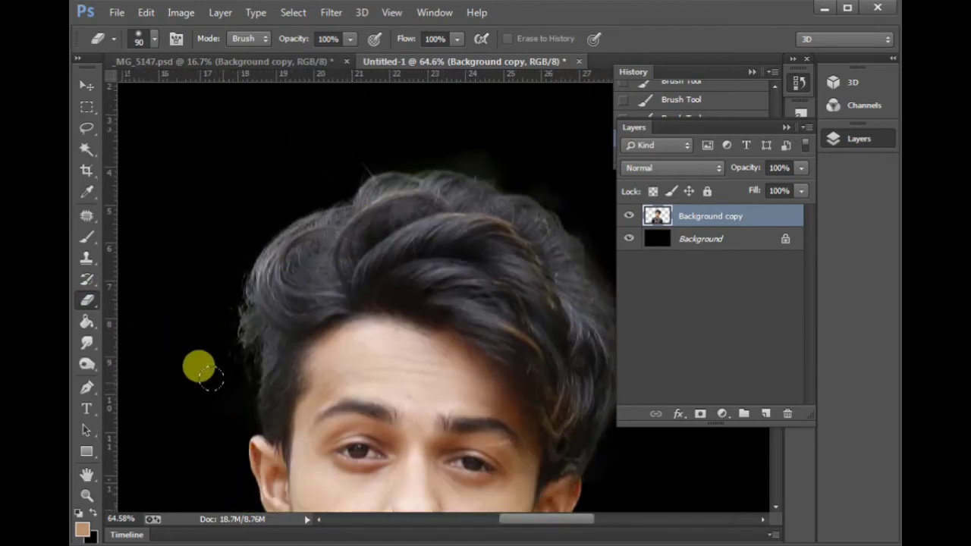
Darken the hair with the Burn tool at 250 px, using the Shadows range and 50% exposure.
{"action": "left_click", "coordinate": [86, 367]}
{"action": "left_click_drag", "start_coordinate": [96, 372], "coordinate": [140, 368]}
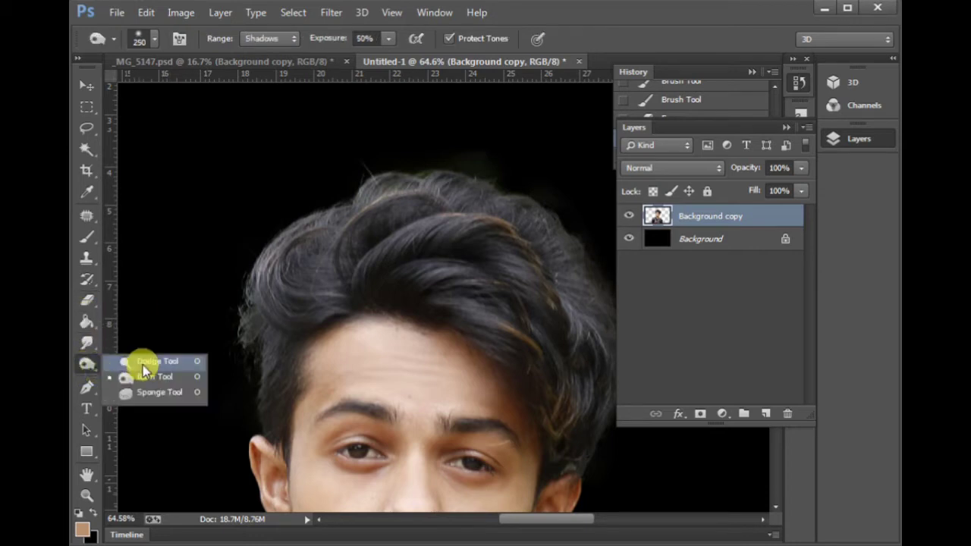
{"action": "left_click", "coordinate": [148, 377]}
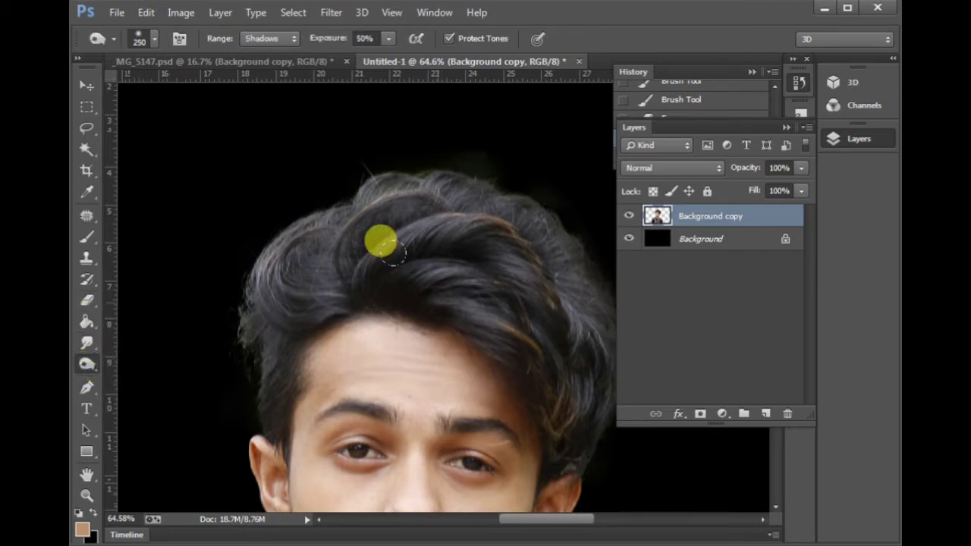
{"action": "mouse_move", "coordinate": [320, 227]}
{"action": "left_mouse_down"}
{"action": "mouse_move", "coordinate": [261, 274]}
{"action": "mouse_move", "coordinate": [395, 232]}
{"action": "left_mouse_up"}
{"action": "left_click_drag", "start_coordinate": [490, 308], "coordinate": [410, 235]}
{"action": "mouse_move", "coordinate": [402, 186]}
{"action": "left_mouse_down"}
{"action": "mouse_move", "coordinate": [462, 293]}
{"action": "mouse_move", "coordinate": [480, 383]}
{"action": "left_mouse_up"}
{"action": "mouse_move", "coordinate": [498, 406]}
{"action": "left_mouse_down"}
{"action": "mouse_move", "coordinate": [460, 393]}
{"action": "mouse_move", "coordinate": [446, 403]}
{"action": "left_mouse_up"}
{"action": "left_click", "coordinate": [487, 414]}
{"action": "mouse_move", "coordinate": [316, 402]}
{"action": "left_mouse_down"}
{"action": "mouse_move", "coordinate": [425, 407]}
{"action": "mouse_move", "coordinate": [417, 113]}
{"action": "left_mouse_up"}
Burn the T-shirt's sleeves and shoulders darker with the brush enlarged to 500 px.
{"action": "scroll", "coordinate": [372, 218], "scroll_direction": "down", "scroll_amount": 4}
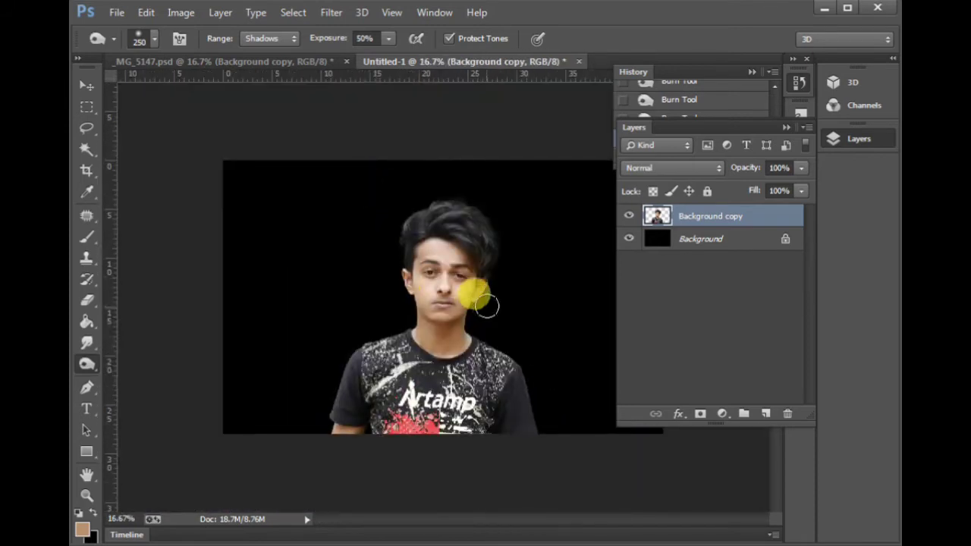
{"action": "key", "text": "bracketright"}
{"action": "key", "text": "bracketright"}
{"action": "key", "text": "bracketright"}
{"action": "mouse_move", "coordinate": [532, 432]}
{"action": "left_mouse_down"}
{"action": "mouse_move", "coordinate": [511, 376]}
{"action": "mouse_move", "coordinate": [518, 336]}
{"action": "left_mouse_up"}
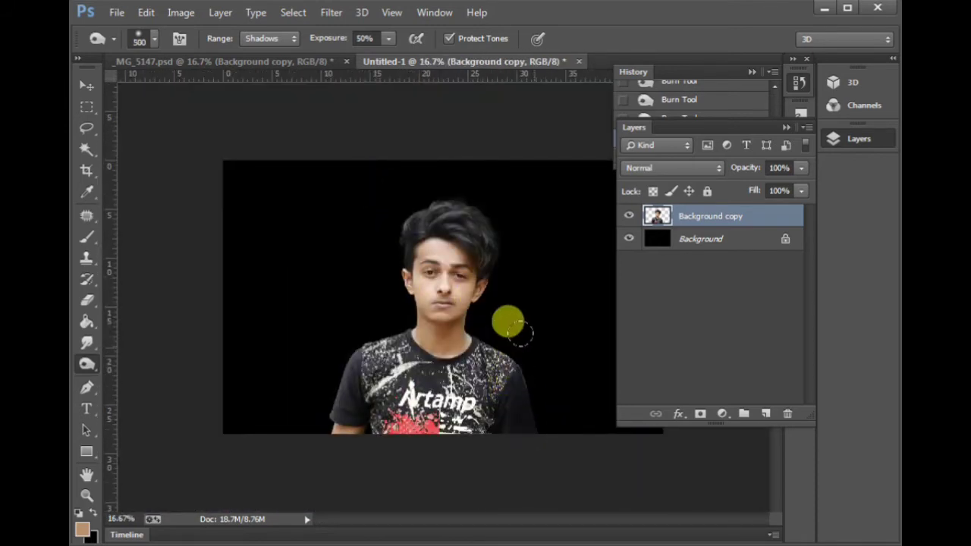
{"action": "left_click", "coordinate": [516, 347]}
{"action": "left_click", "coordinate": [329, 353]}
{"action": "mouse_move", "coordinate": [357, 302]}
{"action": "left_mouse_down"}
{"action": "mouse_move", "coordinate": [393, 332]}
{"action": "mouse_move", "coordinate": [374, 333]}
{"action": "mouse_move", "coordinate": [377, 361]}
{"action": "mouse_move", "coordinate": [436, 390]}
{"action": "mouse_move", "coordinate": [467, 371]}
{"action": "mouse_move", "coordinate": [490, 333]}
{"action": "mouse_move", "coordinate": [485, 353]}
{"action": "mouse_move", "coordinate": [472, 342]}
{"action": "mouse_move", "coordinate": [447, 404]}
{"action": "mouse_move", "coordinate": [452, 436]}
{"action": "mouse_move", "coordinate": [375, 430]}
{"action": "mouse_move", "coordinate": [332, 359]}
{"action": "mouse_move", "coordinate": [302, 369]}
{"action": "mouse_move", "coordinate": [321, 312]}
{"action": "mouse_move", "coordinate": [383, 339]}
{"action": "mouse_move", "coordinate": [493, 332]}
{"action": "mouse_move", "coordinate": [516, 408]}
{"action": "mouse_move", "coordinate": [481, 405]}
{"action": "left_mouse_up"}
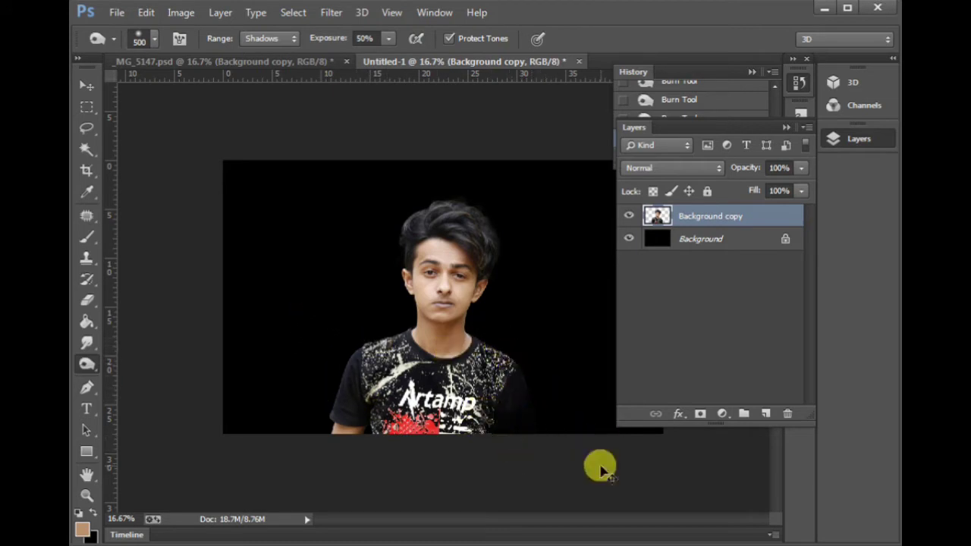
Duplicate the Background copy portrait layer as Background copy 2 and place the duplicate in a new group.
{"action": "key", "text": "ctrl+plus"}
{"action": "key", "text": "v"}
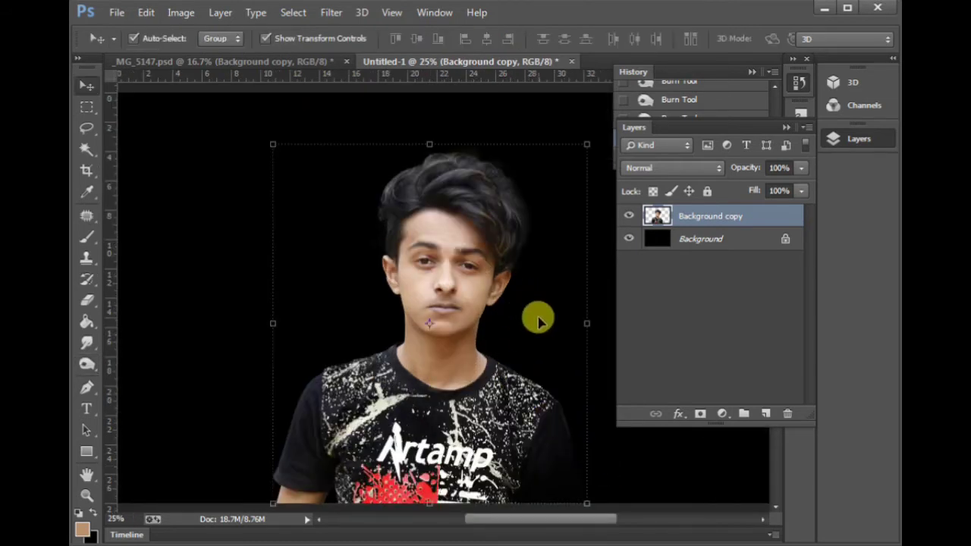
{"action": "right_click", "coordinate": [693, 218]}
{"action": "left_click", "coordinate": [402, 147]}
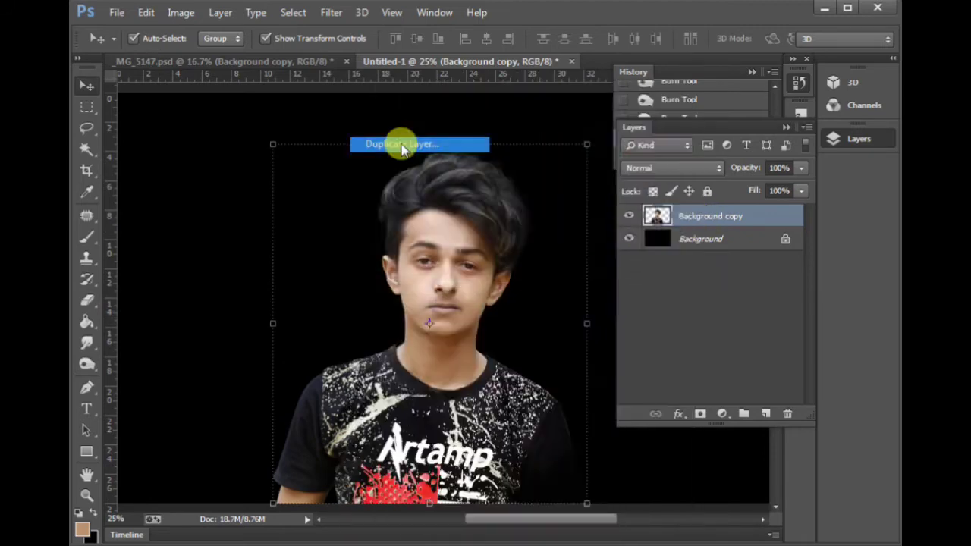
{"action": "left_click", "coordinate": [637, 184]}
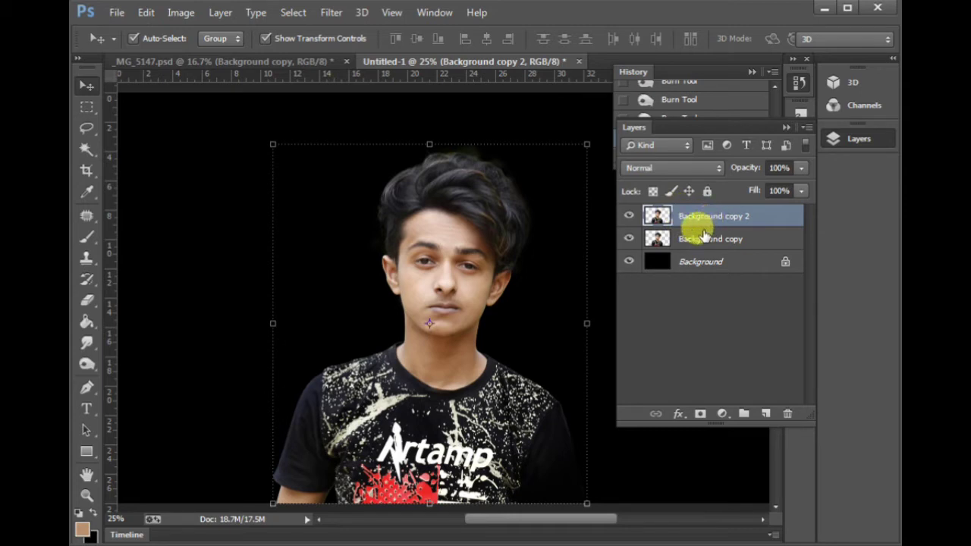
{"action": "key", "text": "ctrl+g"}
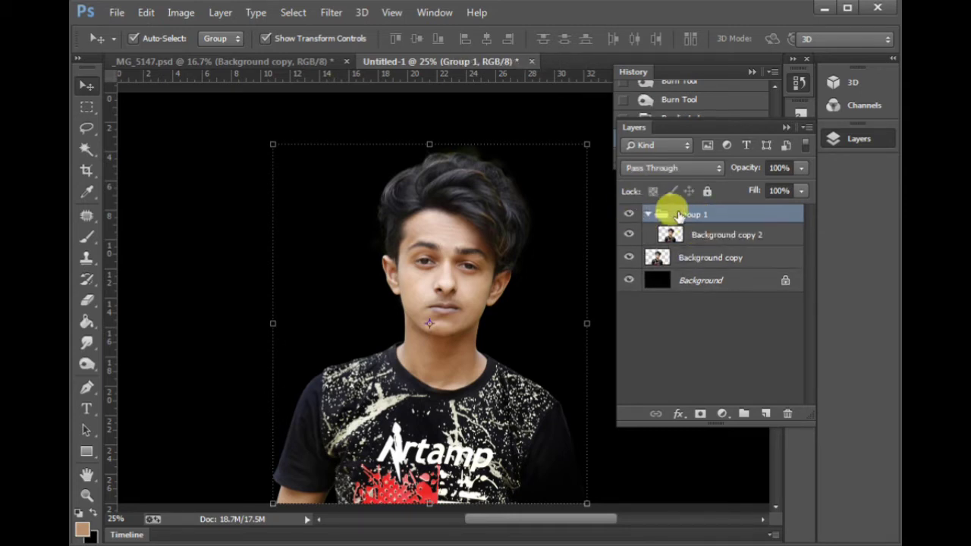
{"action": "left_click", "coordinate": [627, 215]}
{"action": "left_click", "coordinate": [629, 215]}
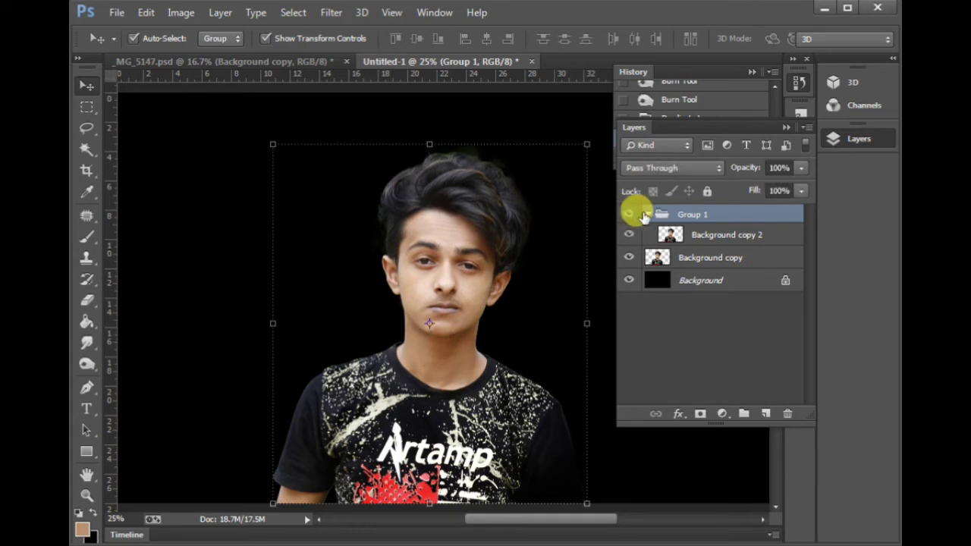
Try to add a black layer mask to Group 1.
{"action": "left_click", "coordinate": [709, 235]}
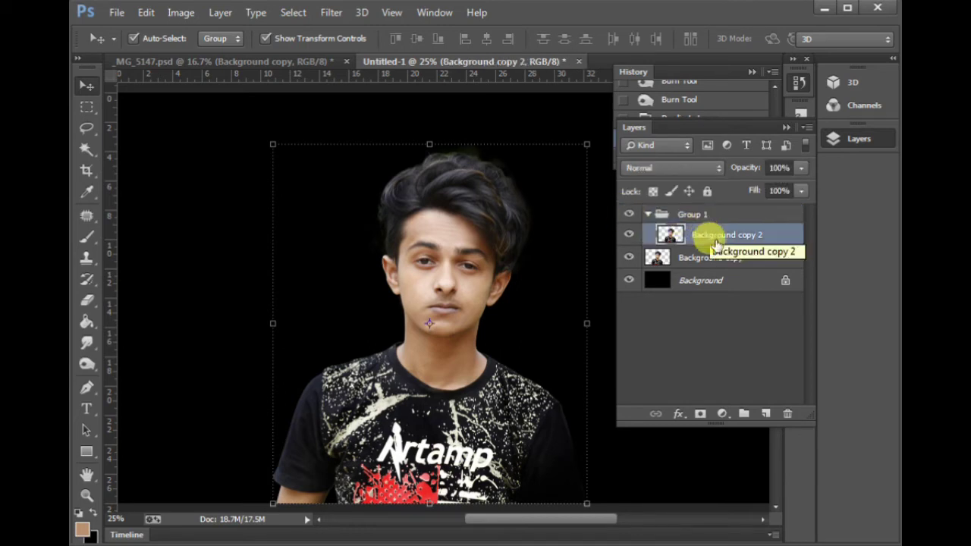
{"action": "left_click", "coordinate": [687, 214]}
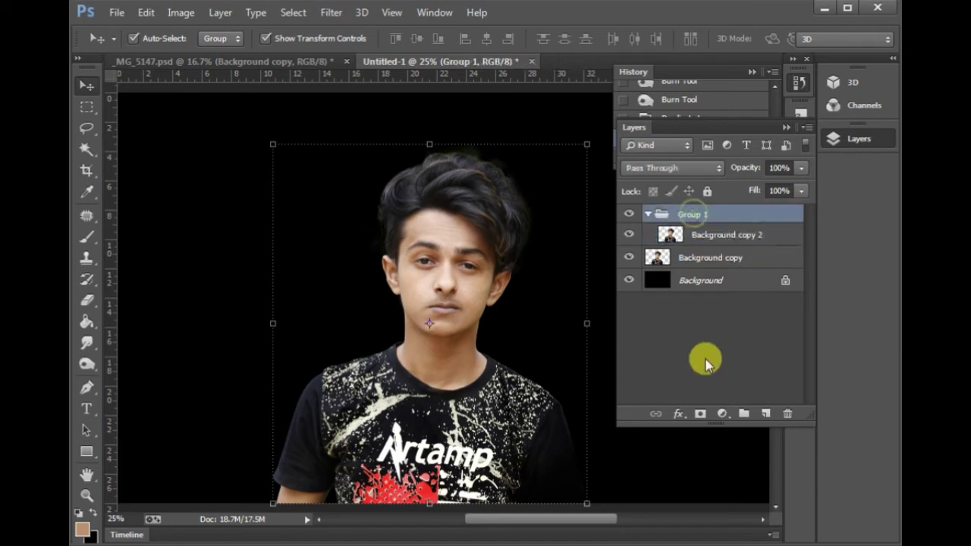
{"action": "left_click", "coordinate": [700, 413]}
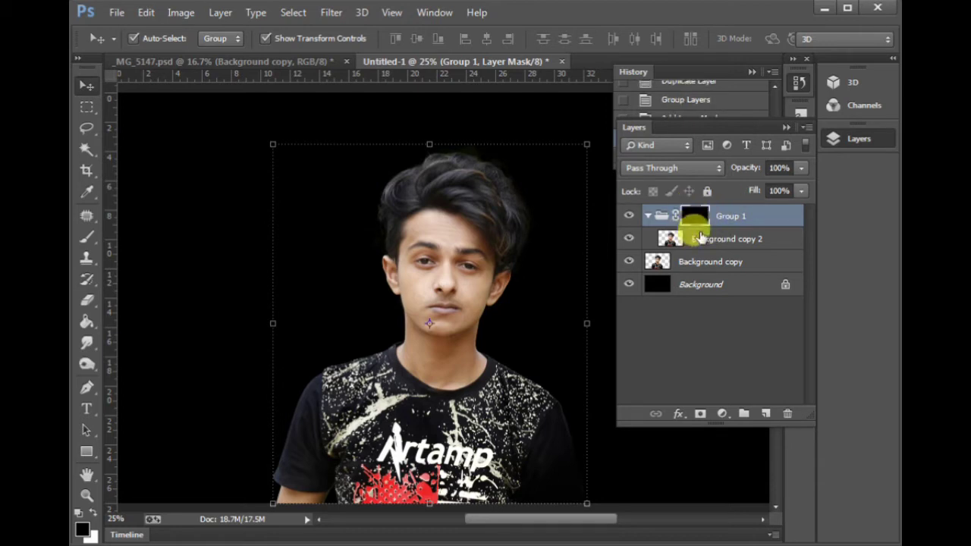
{"action": "key", "text": "ctrl+z"}
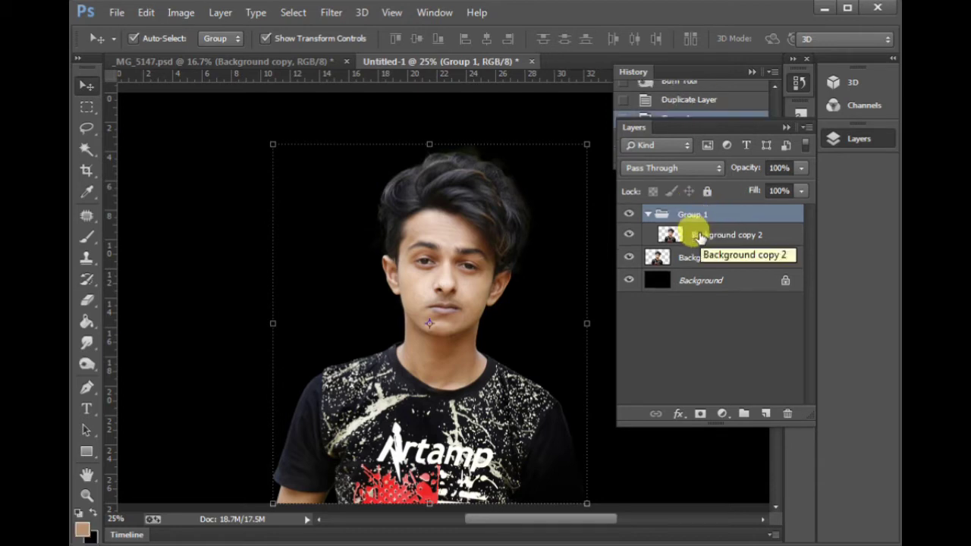
Convert the Background copy 2 layer inside Group 1 to grayscale with a Black & White adjustment.
{"action": "left_click", "coordinate": [703, 236]}
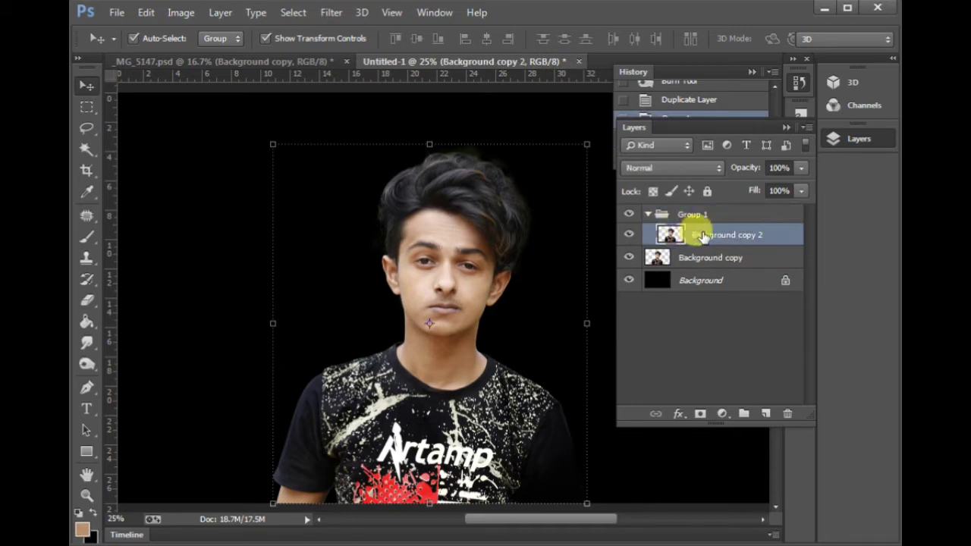
{"action": "left_click", "coordinate": [180, 14]}
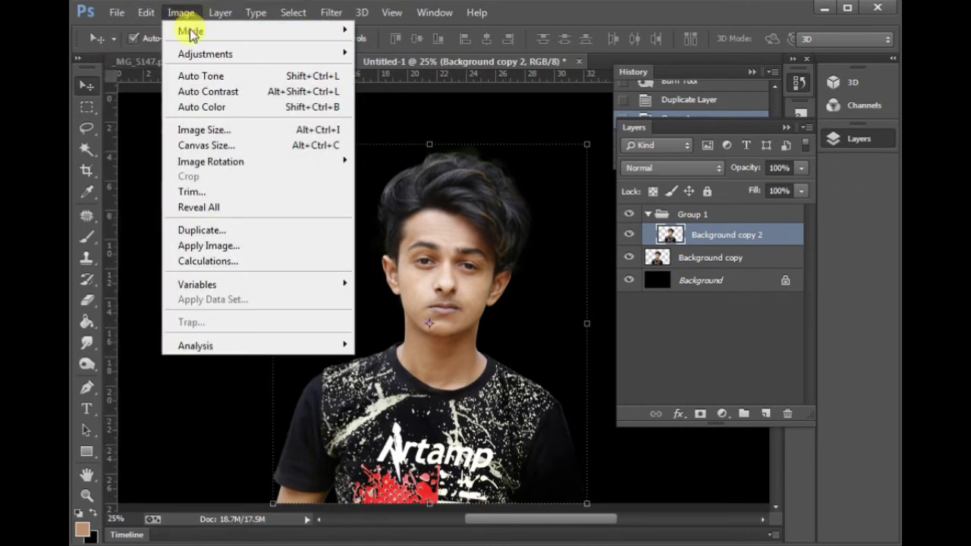
{"action": "mouse_move", "coordinate": [192, 54]}
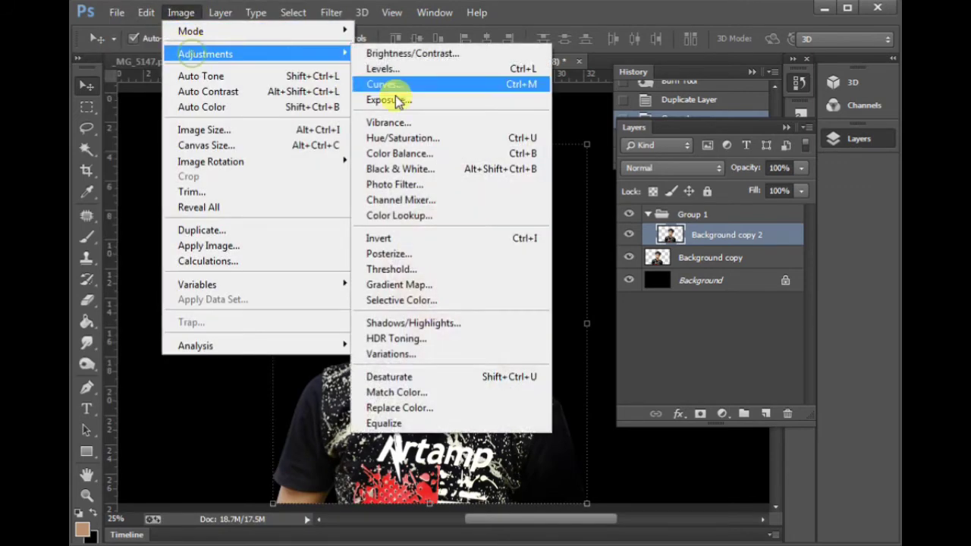
{"action": "left_click", "coordinate": [409, 167]}
{"action": "left_click", "coordinate": [787, 119]}
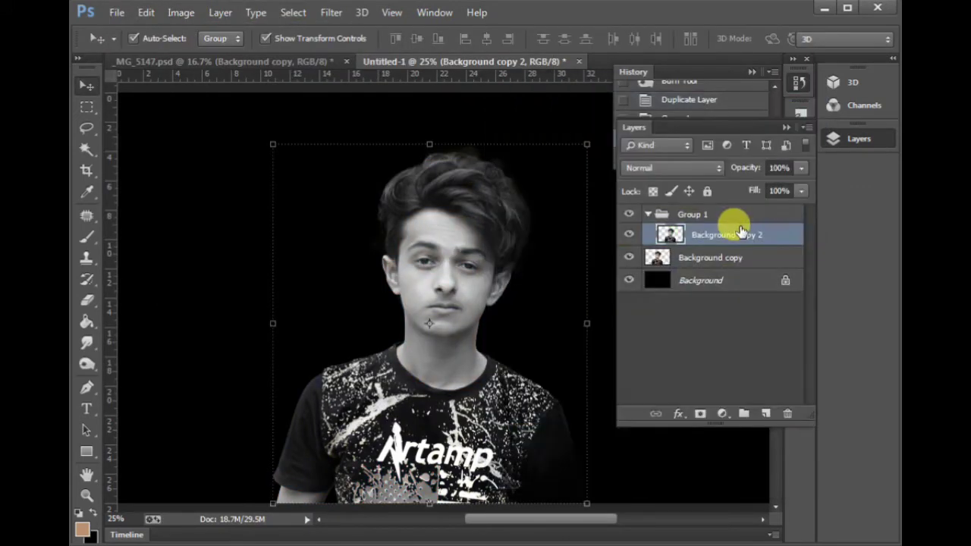
Add a layer mask to Group 1 and invert it to black to hide the grayscale portrait.
{"action": "left_click", "coordinate": [691, 213]}
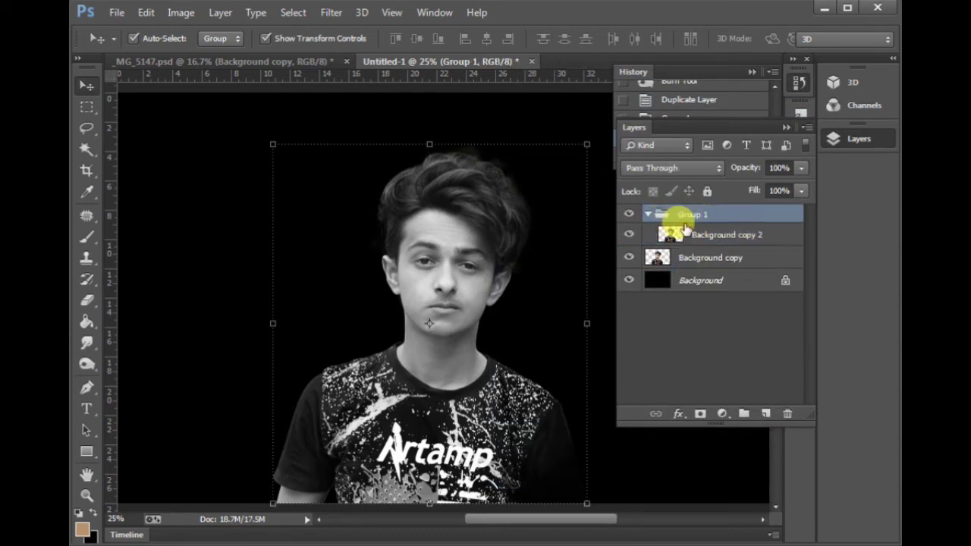
{"action": "left_click", "coordinate": [700, 414]}
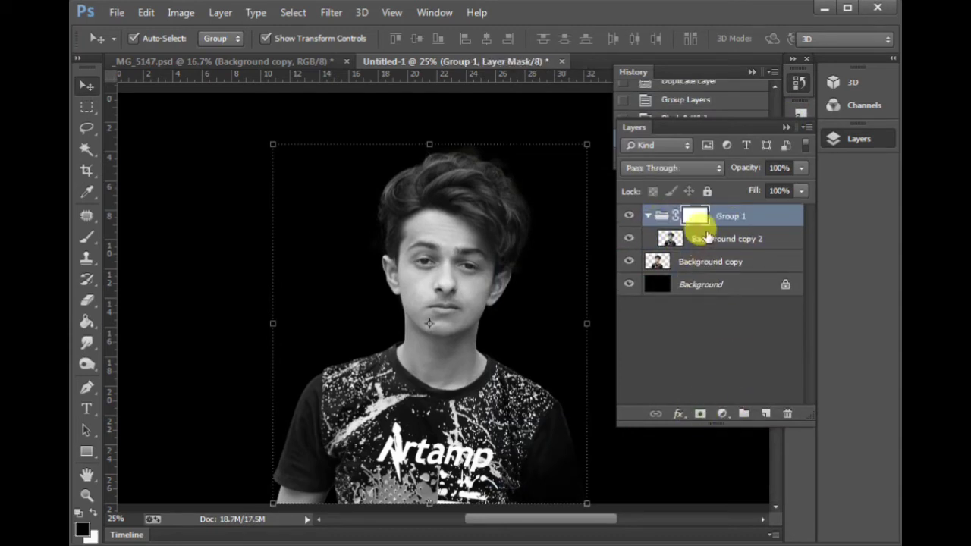
{"action": "key", "text": "ctrl+i"}
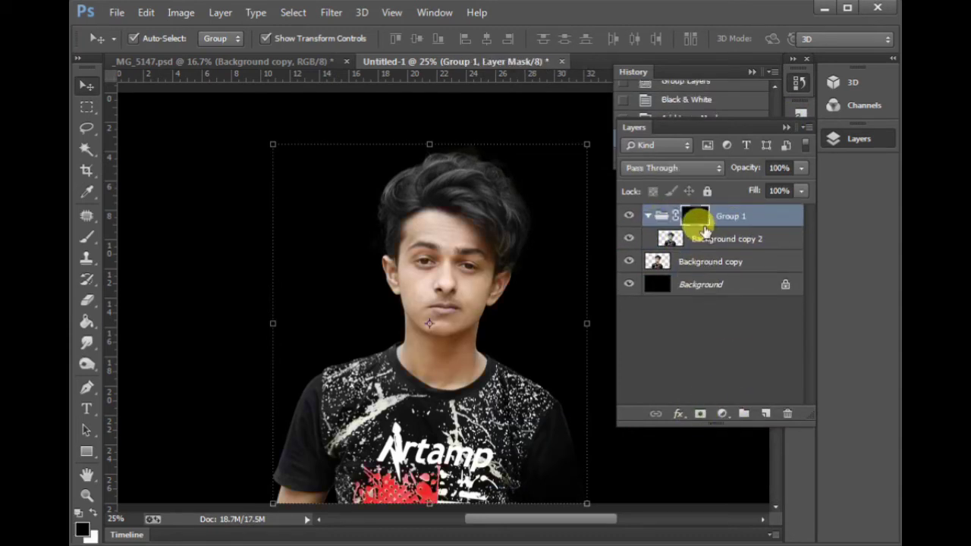
Activate the Brush tool and set the foreground color to white (ffffff) for painting on the Group 1 mask.
{"action": "left_click_drag", "start_coordinate": [353, 221], "coordinate": [548, 372]}
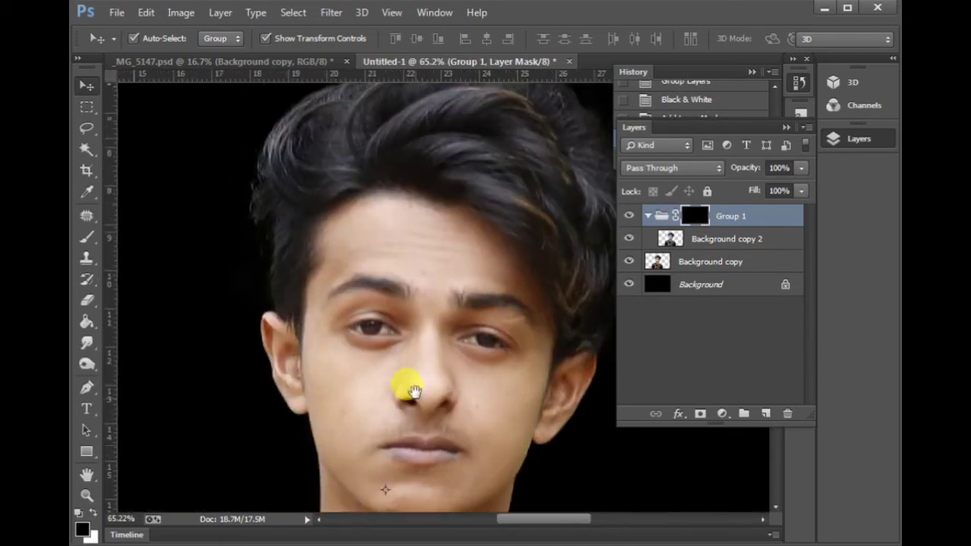
{"action": "left_click_drag", "start_coordinate": [413, 391], "coordinate": [412, 355]}
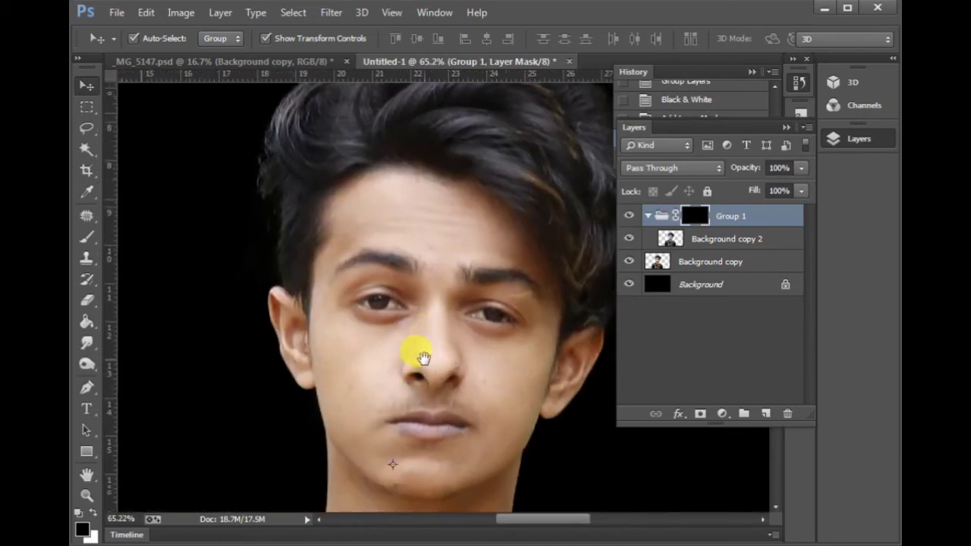
{"action": "left_click", "coordinate": [86, 237]}
{"action": "left_click", "coordinate": [84, 531]}
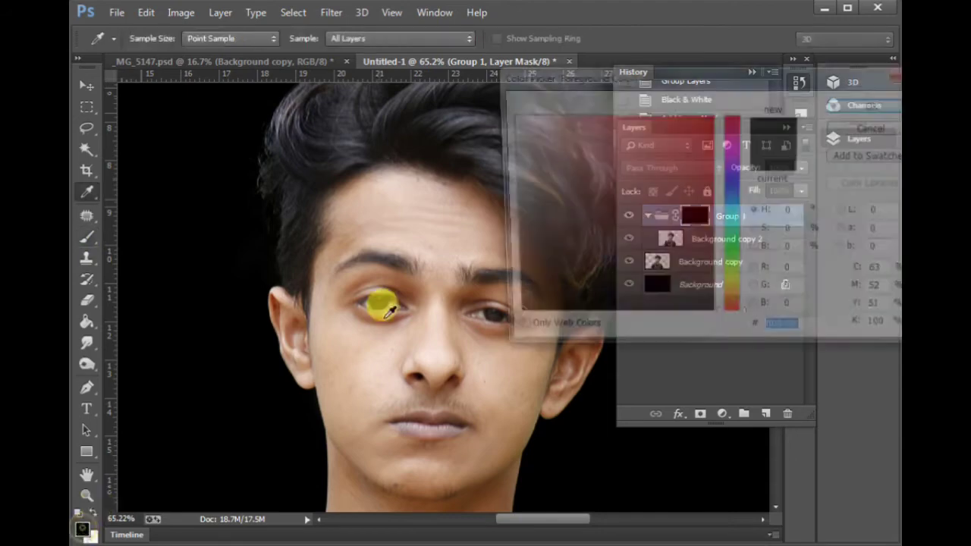
{"action": "left_click", "coordinate": [558, 115]}
{"action": "left_click_drag", "start_coordinate": [544, 75], "coordinate": [465, 49]}
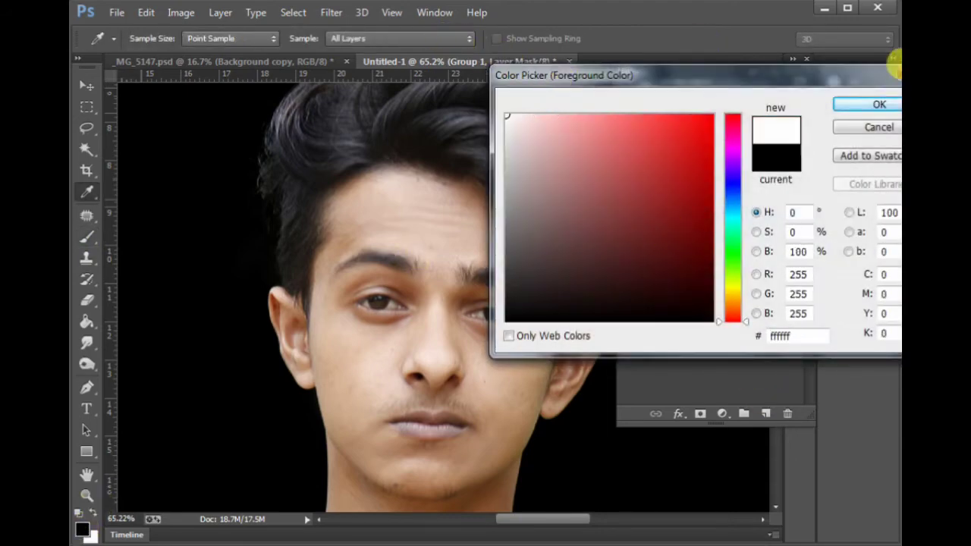
{"action": "left_click", "coordinate": [872, 104]}
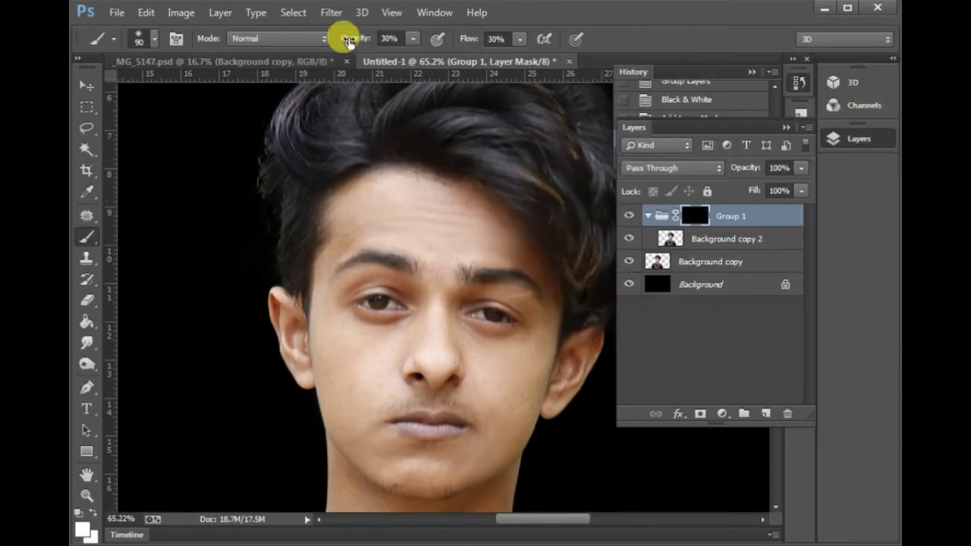
Set the brush opacity and flow to 100% and choose a soft round 90 px tip with 0% hardness.
{"action": "left_click_drag", "start_coordinate": [349, 42], "coordinate": [591, 37]}
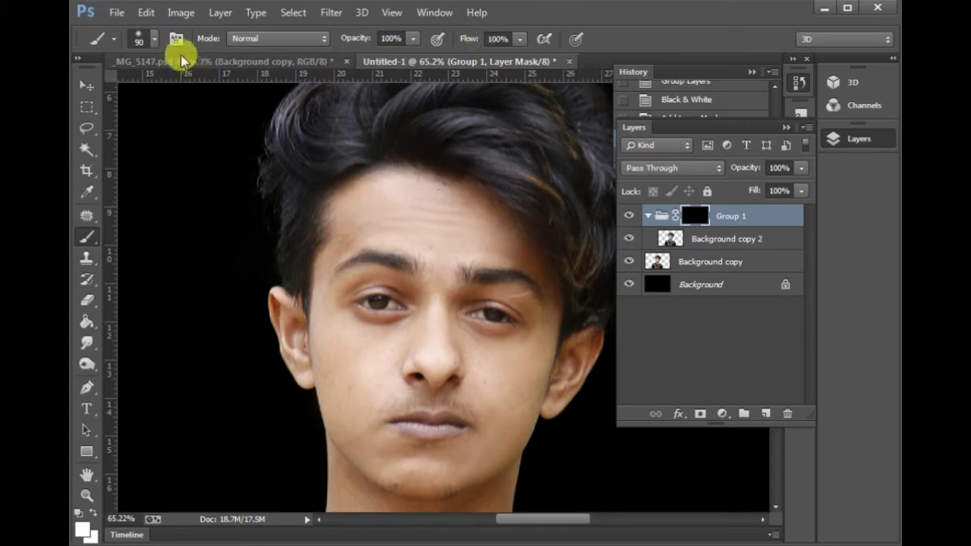
{"action": "left_click", "coordinate": [154, 39]}
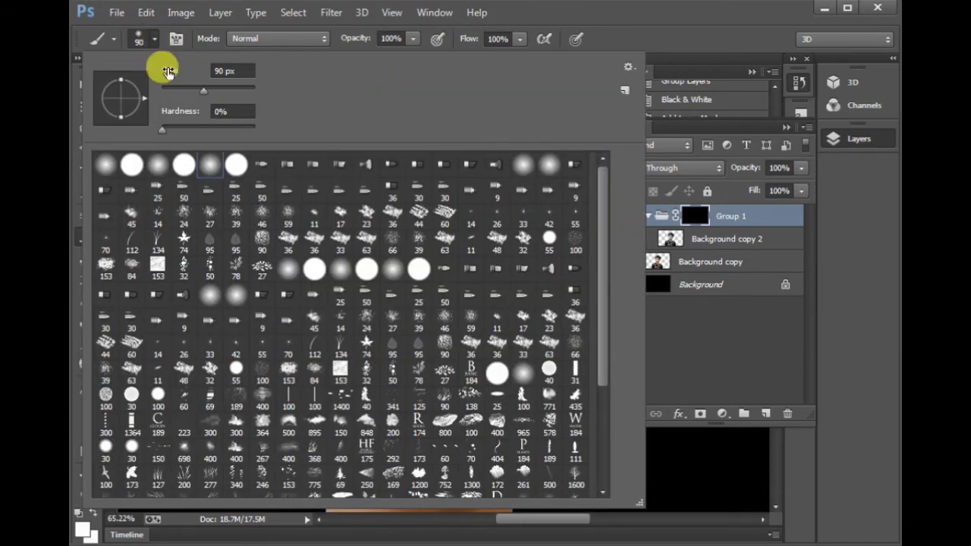
{"action": "double_click", "coordinate": [203, 160]}
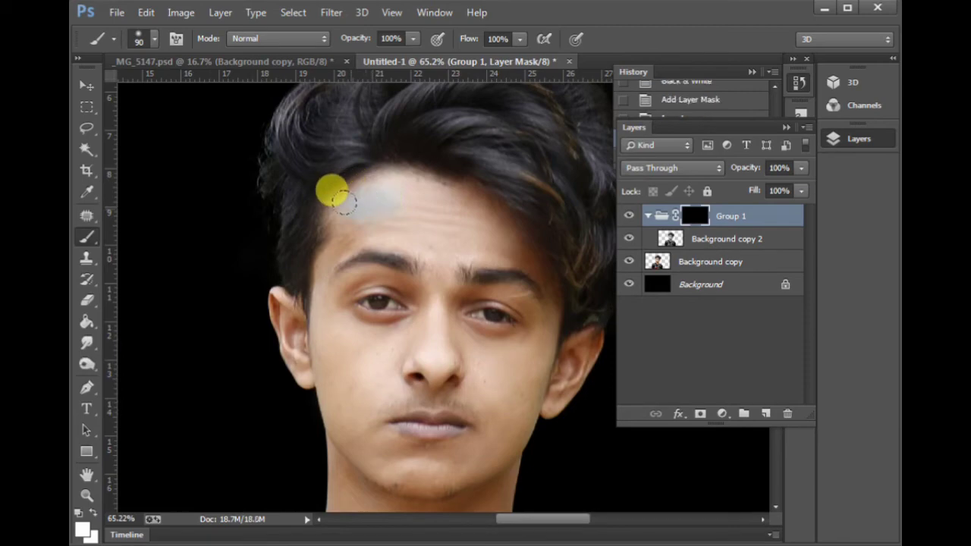
Paint white on the Group 1 mask over the forehead, temples and the eyebrow beside the hair sweep, using a 60 px brush.
{"action": "left_click_drag", "start_coordinate": [339, 210], "coordinate": [347, 197]}
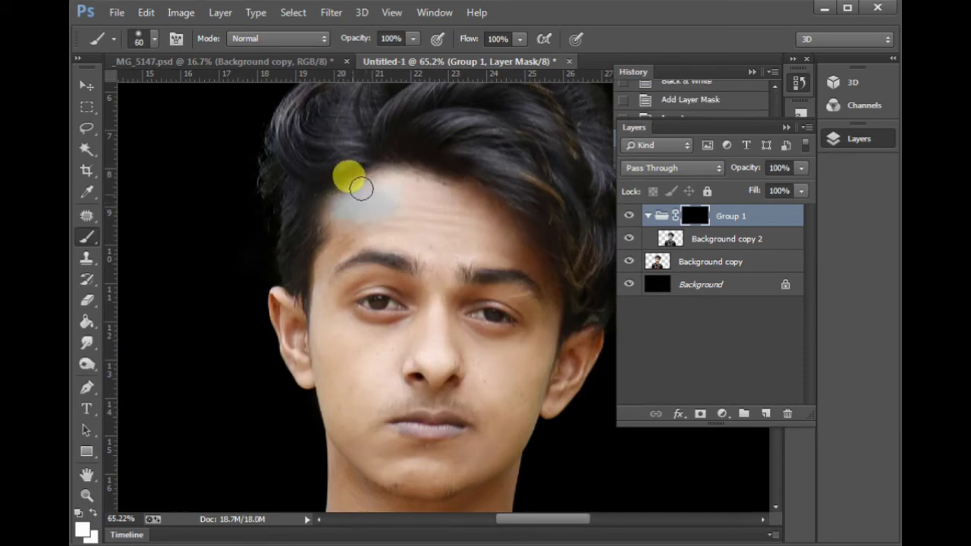
{"action": "left_click_drag", "start_coordinate": [425, 186], "coordinate": [488, 212]}
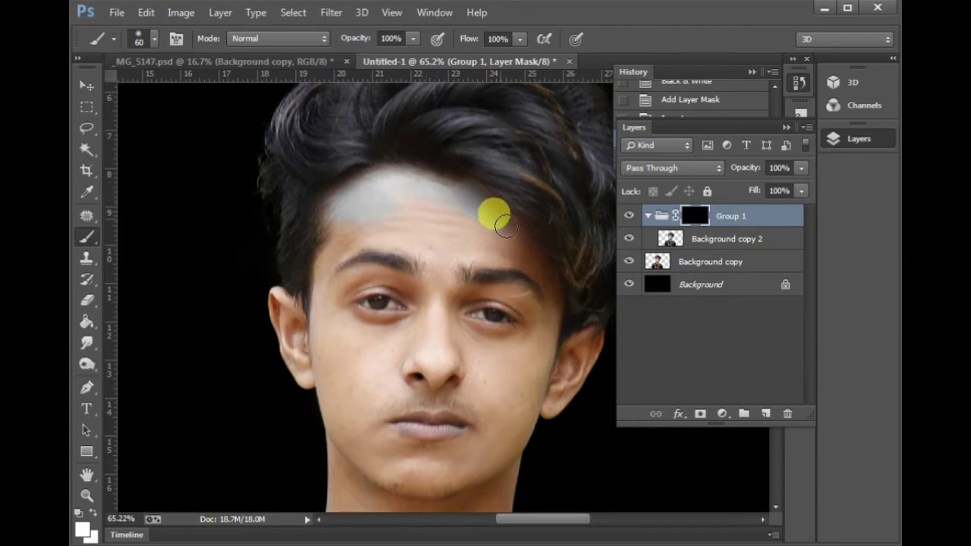
{"action": "left_click_drag", "start_coordinate": [516, 243], "coordinate": [545, 296]}
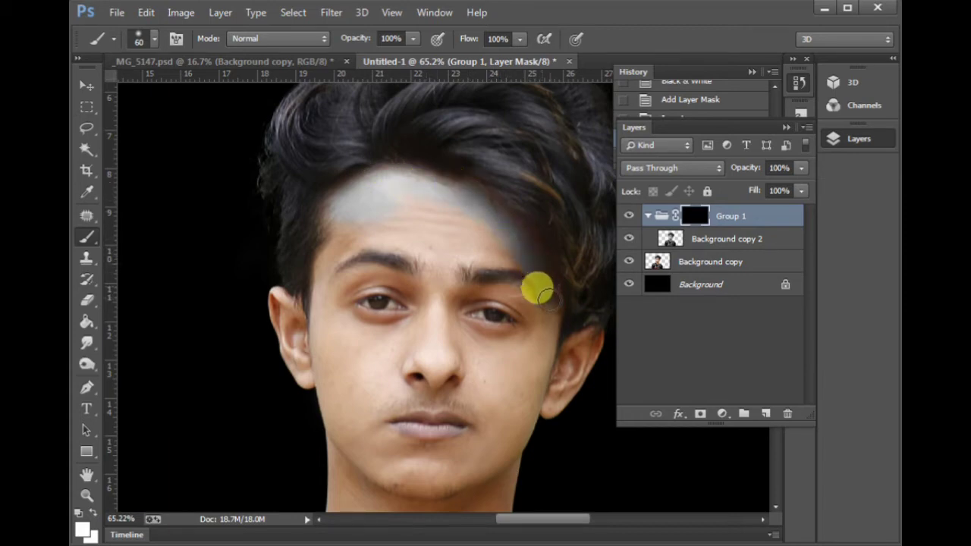
{"action": "mouse_move", "coordinate": [542, 349]}
{"action": "left_mouse_down"}
{"action": "mouse_move", "coordinate": [537, 371]}
{"action": "mouse_move", "coordinate": [533, 324]}
{"action": "left_mouse_up"}
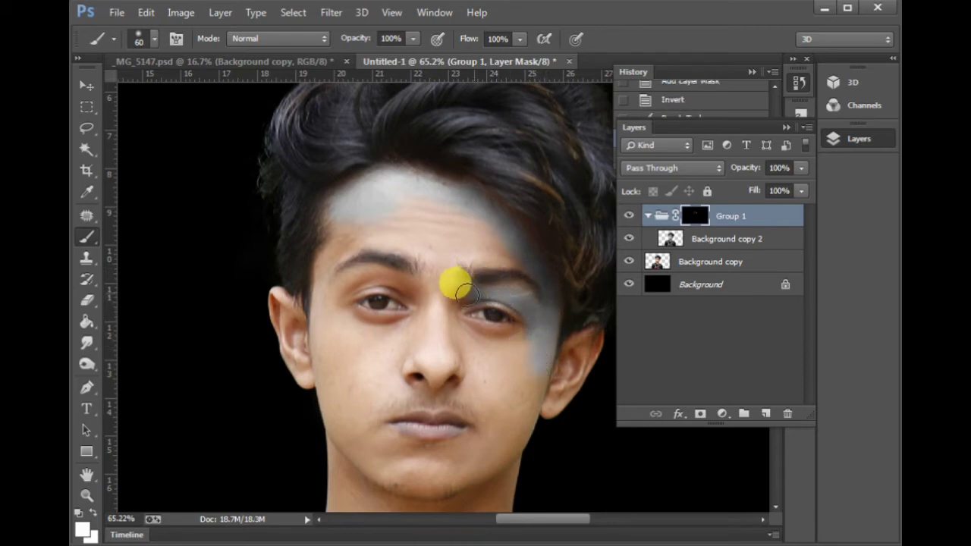
{"action": "mouse_move", "coordinate": [464, 292]}
{"action": "left_mouse_down"}
{"action": "mouse_move", "coordinate": [491, 264]}
{"action": "mouse_move", "coordinate": [521, 289]}
{"action": "mouse_move", "coordinate": [470, 276]}
{"action": "mouse_move", "coordinate": [532, 293]}
{"action": "mouse_move", "coordinate": [487, 246]}
{"action": "mouse_move", "coordinate": [469, 246]}
{"action": "mouse_move", "coordinate": [489, 239]}
{"action": "mouse_move", "coordinate": [515, 262]}
{"action": "mouse_move", "coordinate": [474, 225]}
{"action": "mouse_move", "coordinate": [461, 254]}
{"action": "left_mouse_up"}
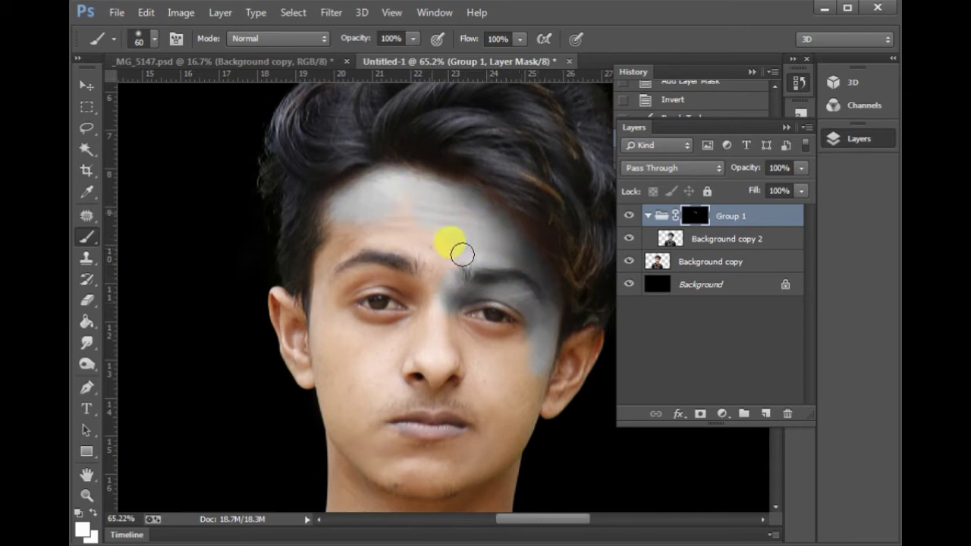
{"action": "mouse_move", "coordinate": [416, 219]}
{"action": "left_mouse_down"}
{"action": "mouse_move", "coordinate": [378, 210]}
{"action": "mouse_move", "coordinate": [371, 232]}
{"action": "mouse_move", "coordinate": [332, 213]}
{"action": "mouse_move", "coordinate": [341, 229]}
{"action": "mouse_move", "coordinate": [322, 267]}
{"action": "mouse_move", "coordinate": [323, 334]}
{"action": "left_mouse_up"}
Reveal the grayscale along the face's side edges, jawline and chin edge by painting the mask with a 50 px brush.
{"action": "mouse_move", "coordinate": [241, 226]}
{"action": "left_mouse_down"}
{"action": "mouse_move", "coordinate": [482, 441]}
{"action": "mouse_move", "coordinate": [485, 455]}
{"action": "left_mouse_up"}
{"action": "left_click_drag", "start_coordinate": [459, 406], "coordinate": [440, 333]}
{"action": "key", "text": "bracketleft"}
{"action": "key", "text": "bracketleft"}
{"action": "mouse_move", "coordinate": [382, 213]}
{"action": "left_mouse_down"}
{"action": "mouse_move", "coordinate": [330, 216]}
{"action": "mouse_move", "coordinate": [338, 314]}
{"action": "mouse_move", "coordinate": [358, 391]}
{"action": "mouse_move", "coordinate": [380, 410]}
{"action": "mouse_move", "coordinate": [330, 248]}
{"action": "left_mouse_up"}
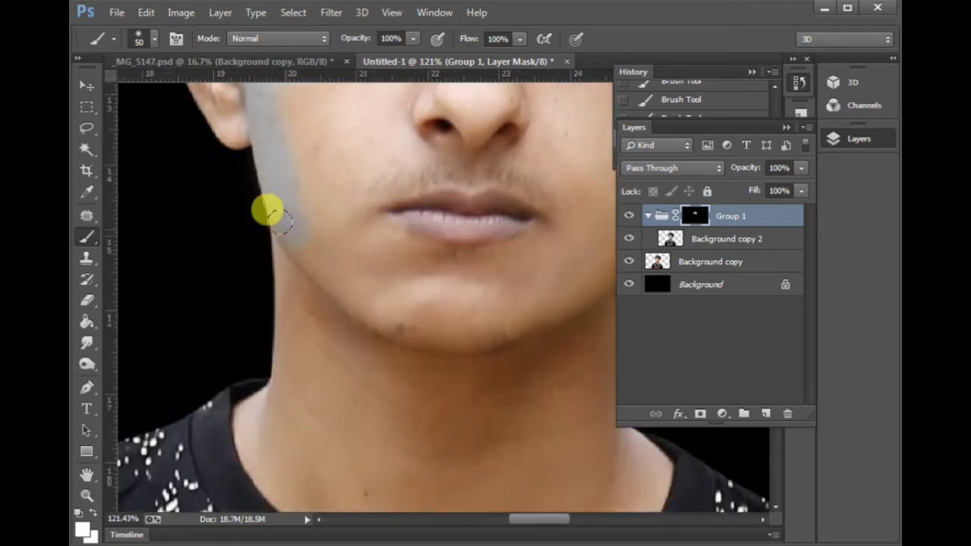
{"action": "mouse_move", "coordinate": [289, 220]}
{"action": "left_mouse_down"}
{"action": "mouse_move", "coordinate": [341, 282]}
{"action": "mouse_move", "coordinate": [396, 311]}
{"action": "mouse_move", "coordinate": [452, 316]}
{"action": "mouse_move", "coordinate": [546, 300]}
{"action": "mouse_move", "coordinate": [446, 351]}
{"action": "mouse_move", "coordinate": [401, 357]}
{"action": "mouse_move", "coordinate": [466, 329]}
{"action": "mouse_move", "coordinate": [492, 286]}
{"action": "mouse_move", "coordinate": [511, 225]}
{"action": "mouse_move", "coordinate": [516, 146]}
{"action": "left_mouse_up"}
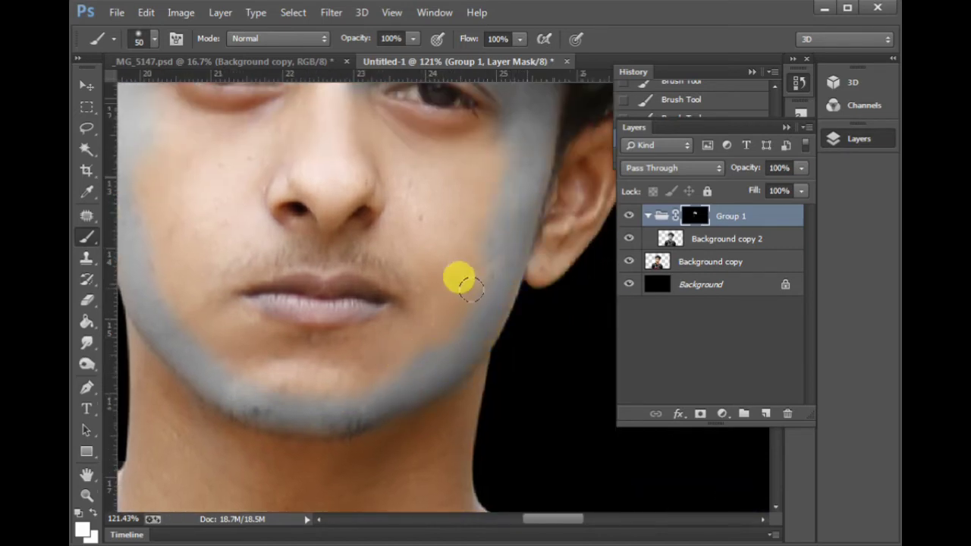
Paint the mask white around the mouth, over the upper lip area and chin, leaving the lips in color.
{"action": "mouse_move", "coordinate": [470, 288]}
{"action": "left_mouse_down"}
{"action": "mouse_move", "coordinate": [412, 339]}
{"action": "mouse_move", "coordinate": [415, 315]}
{"action": "mouse_move", "coordinate": [315, 340]}
{"action": "mouse_move", "coordinate": [286, 339]}
{"action": "mouse_move", "coordinate": [244, 318]}
{"action": "mouse_move", "coordinate": [210, 282]}
{"action": "left_mouse_up"}
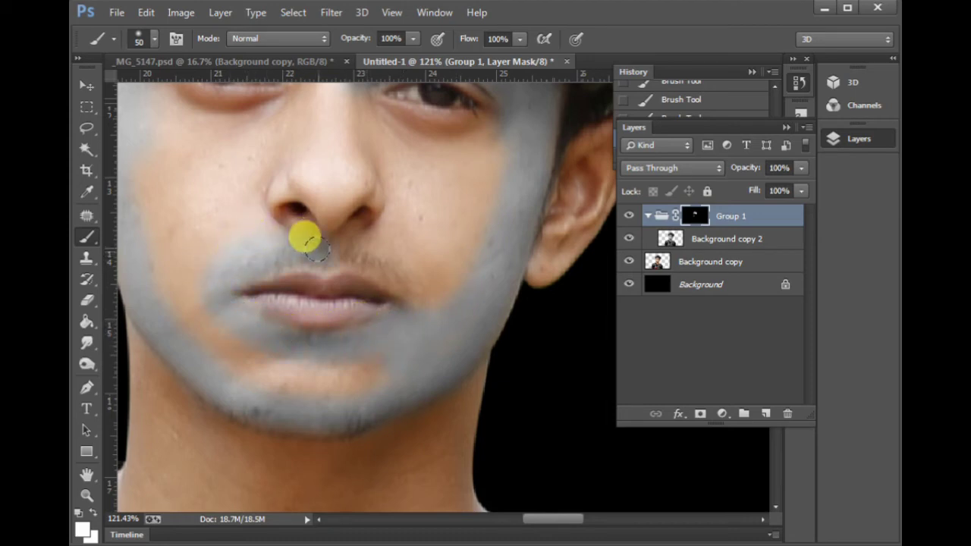
{"action": "mouse_move", "coordinate": [309, 236]}
{"action": "left_mouse_down"}
{"action": "mouse_move", "coordinate": [368, 251]}
{"action": "mouse_move", "coordinate": [430, 300]}
{"action": "mouse_move", "coordinate": [395, 263]}
{"action": "mouse_move", "coordinate": [358, 254]}
{"action": "mouse_move", "coordinate": [383, 262]}
{"action": "mouse_move", "coordinate": [407, 290]}
{"action": "left_mouse_up"}
{"action": "left_click_drag", "start_coordinate": [450, 249], "coordinate": [435, 364]}
{"action": "left_click_drag", "start_coordinate": [392, 424], "coordinate": [493, 222]}
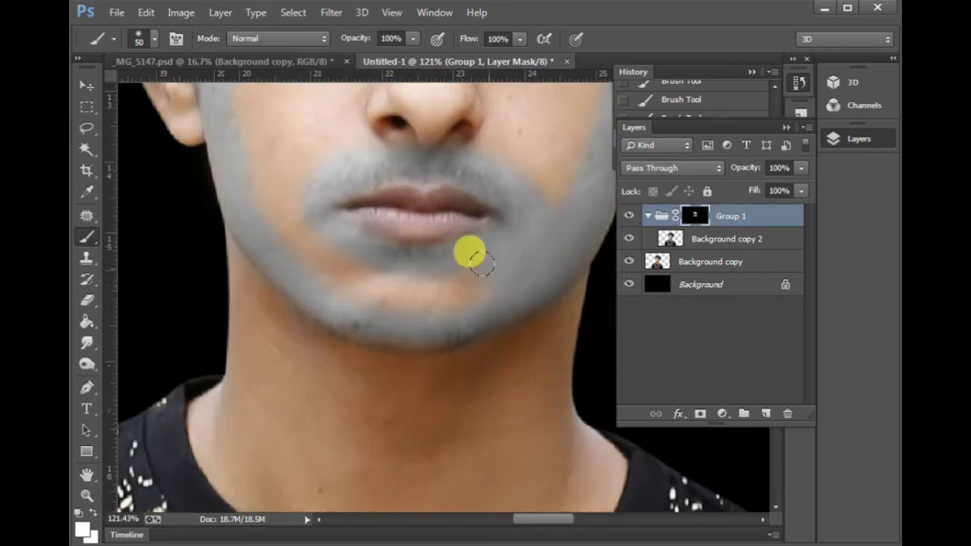
{"action": "mouse_move", "coordinate": [480, 272]}
{"action": "left_mouse_down"}
{"action": "mouse_move", "coordinate": [394, 288]}
{"action": "mouse_move", "coordinate": [461, 288]}
{"action": "mouse_move", "coordinate": [501, 264]}
{"action": "mouse_move", "coordinate": [407, 301]}
{"action": "mouse_move", "coordinate": [281, 221]}
{"action": "mouse_move", "coordinate": [348, 276]}
{"action": "mouse_move", "coordinate": [298, 245]}
{"action": "mouse_move", "coordinate": [378, 294]}
{"action": "left_mouse_up"}
{"action": "left_click_drag", "start_coordinate": [337, 279], "coordinate": [352, 402]}
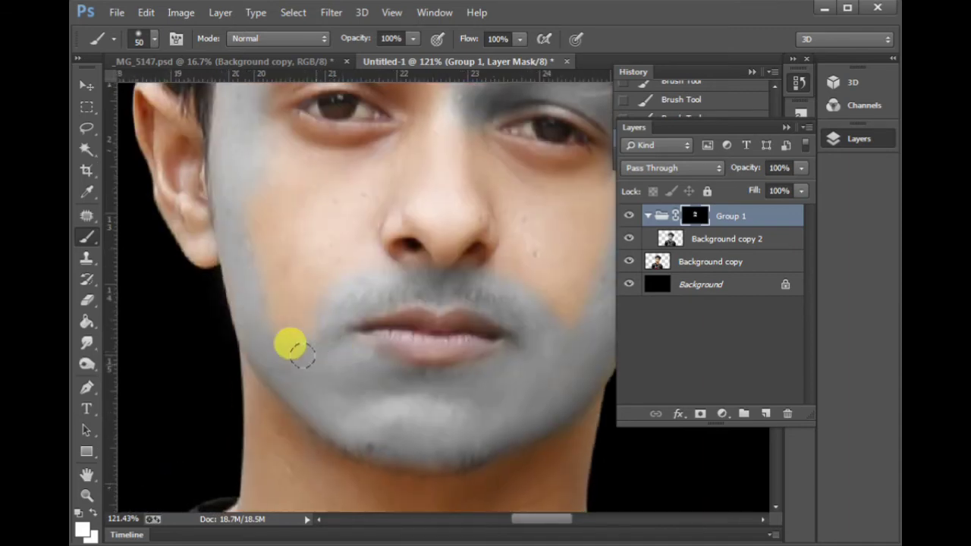
Paint the mask white over the cheek on the image's left side between the jaw and the nose.
{"action": "mouse_move", "coordinate": [302, 356]}
{"action": "left_mouse_down"}
{"action": "mouse_move", "coordinate": [291, 319]}
{"action": "mouse_move", "coordinate": [309, 266]}
{"action": "left_mouse_up"}
{"action": "left_click_drag", "start_coordinate": [302, 216], "coordinate": [285, 342]}
{"action": "mouse_move", "coordinate": [272, 346]}
{"action": "left_mouse_down"}
{"action": "mouse_move", "coordinate": [244, 402]}
{"action": "mouse_move", "coordinate": [282, 284]}
{"action": "mouse_move", "coordinate": [291, 334]}
{"action": "left_mouse_up"}
Enlarge the brush to 70 px and paint the mask white over the nose, under-eye areas and both cheeks.
{"action": "key", "text": "bracketright"}
{"action": "key", "text": "bracketright"}
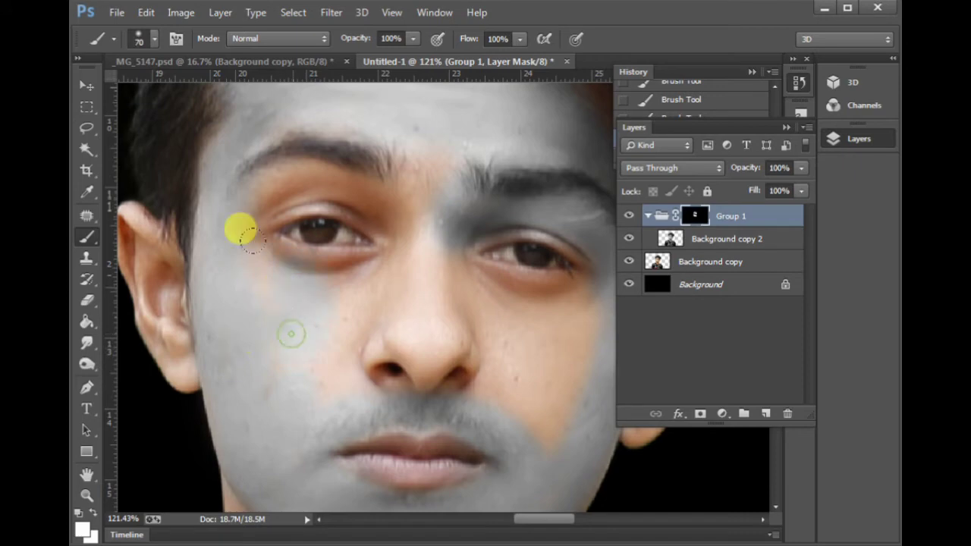
{"action": "mouse_move", "coordinate": [241, 230]}
{"action": "left_mouse_down"}
{"action": "mouse_move", "coordinate": [275, 200]}
{"action": "mouse_move", "coordinate": [269, 173]}
{"action": "mouse_move", "coordinate": [274, 289]}
{"action": "mouse_move", "coordinate": [232, 254]}
{"action": "mouse_move", "coordinate": [245, 269]}
{"action": "mouse_move", "coordinate": [262, 258]}
{"action": "mouse_move", "coordinate": [304, 278]}
{"action": "mouse_move", "coordinate": [294, 317]}
{"action": "mouse_move", "coordinate": [397, 260]}
{"action": "mouse_move", "coordinate": [407, 228]}
{"action": "mouse_move", "coordinate": [400, 285]}
{"action": "mouse_move", "coordinate": [430, 316]}
{"action": "left_mouse_up"}
{"action": "key", "text": "x"}
{"action": "left_click_drag", "start_coordinate": [438, 267], "coordinate": [375, 330]}
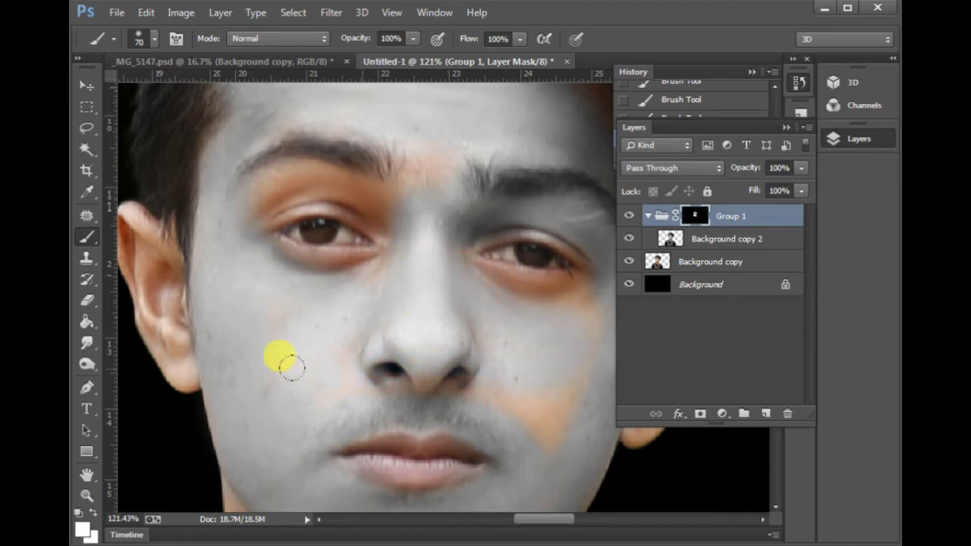
{"action": "mouse_move", "coordinate": [291, 367]}
{"action": "left_mouse_down"}
{"action": "mouse_move", "coordinate": [358, 351]}
{"action": "mouse_move", "coordinate": [288, 280]}
{"action": "mouse_move", "coordinate": [429, 355]}
{"action": "mouse_move", "coordinate": [289, 307]}
{"action": "left_mouse_up"}
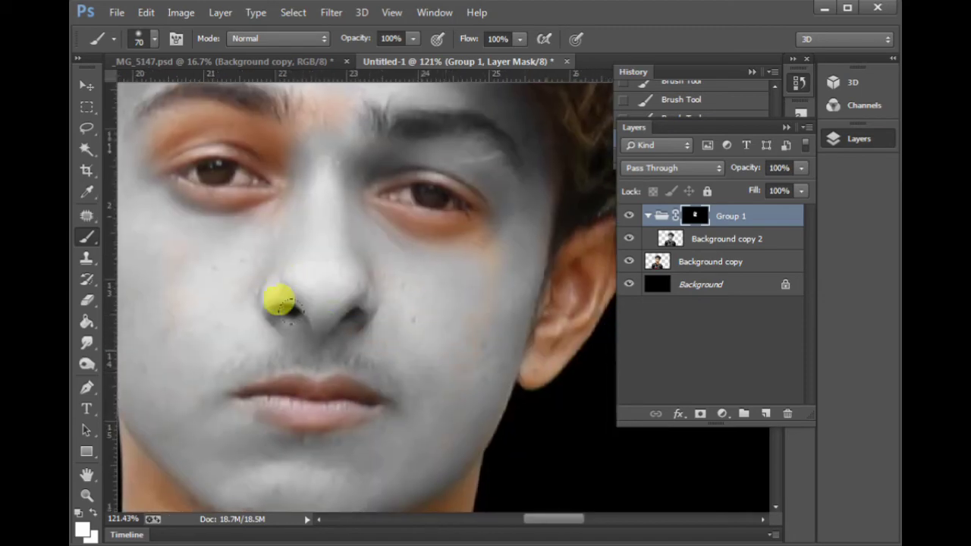
Paint the mask white around both eyes, over the eyelids and under-eye skin, with a 40 px brush, keeping the eyes in color.
{"action": "left_click_drag", "start_coordinate": [374, 268], "coordinate": [369, 375]}
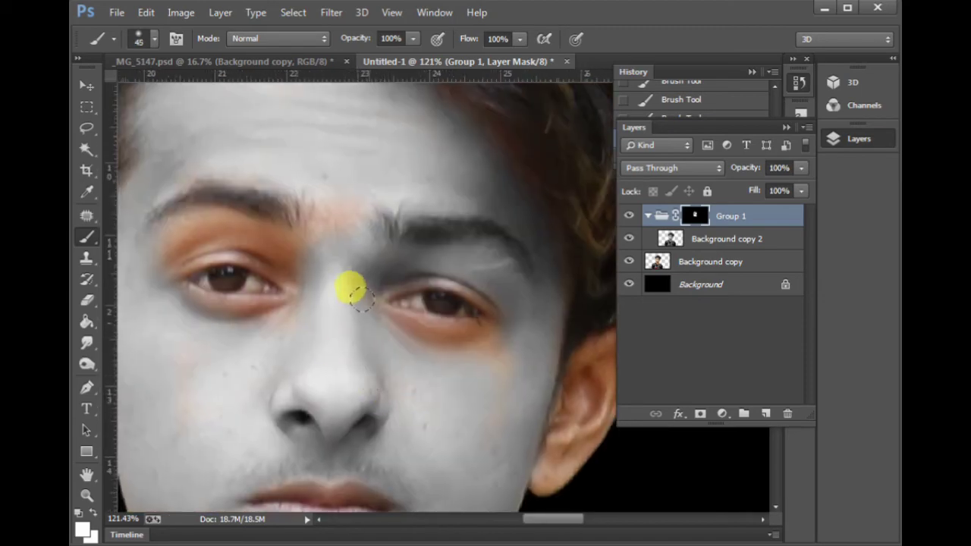
{"action": "mouse_move", "coordinate": [370, 308]}
{"action": "left_mouse_down"}
{"action": "mouse_move", "coordinate": [435, 334]}
{"action": "mouse_move", "coordinate": [484, 332]}
{"action": "mouse_move", "coordinate": [505, 319]}
{"action": "mouse_move", "coordinate": [490, 373]}
{"action": "mouse_move", "coordinate": [400, 339]}
{"action": "mouse_move", "coordinate": [477, 348]}
{"action": "mouse_move", "coordinate": [469, 359]}
{"action": "mouse_move", "coordinate": [491, 304]}
{"action": "left_mouse_up"}
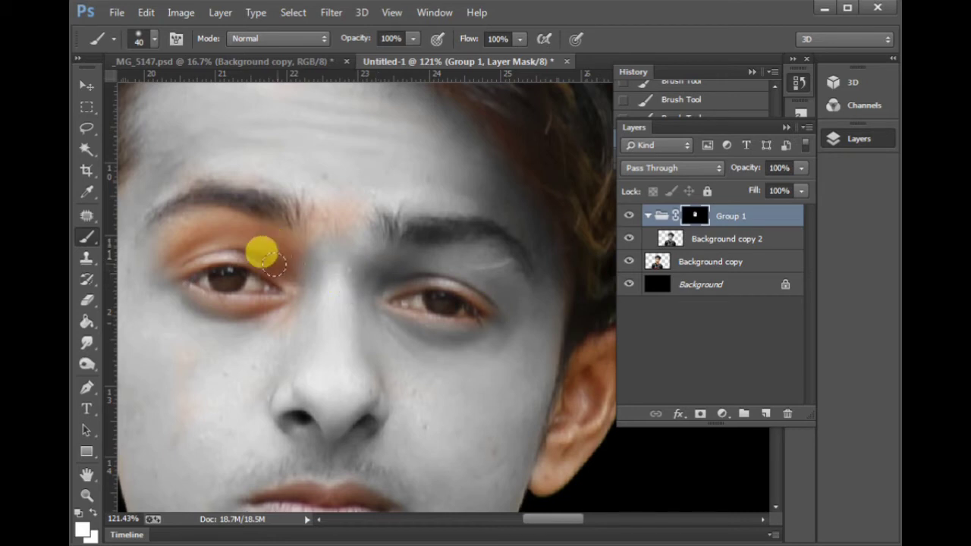
{"action": "mouse_move", "coordinate": [302, 279]}
{"action": "left_mouse_down"}
{"action": "mouse_move", "coordinate": [266, 252]}
{"action": "mouse_move", "coordinate": [214, 241]}
{"action": "mouse_move", "coordinate": [167, 258]}
{"action": "mouse_move", "coordinate": [211, 309]}
{"action": "mouse_move", "coordinate": [293, 293]}
{"action": "mouse_move", "coordinate": [277, 328]}
{"action": "mouse_move", "coordinate": [261, 216]}
{"action": "mouse_move", "coordinate": [162, 225]}
{"action": "mouse_move", "coordinate": [245, 219]}
{"action": "mouse_move", "coordinate": [169, 185]}
{"action": "mouse_move", "coordinate": [296, 207]}
{"action": "left_mouse_up"}
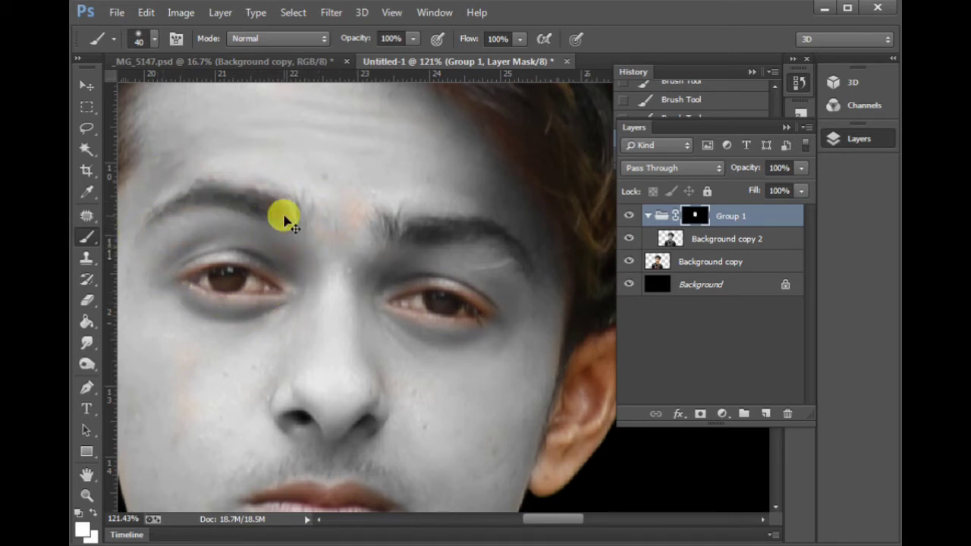
Paint over the remaining colored patches on the forehead, brow gap and cheeks with a 60 px brush, and check the finished face.
{"action": "scroll", "coordinate": [284, 220], "scroll_direction": "down", "scroll_amount": 3}
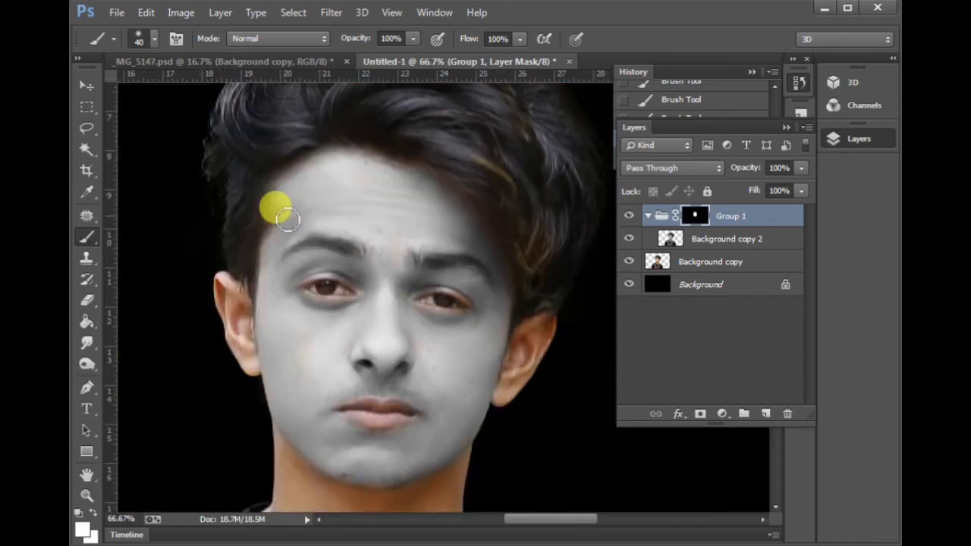
{"action": "key", "text": "bracketright"}
{"action": "key", "text": "bracketright"}
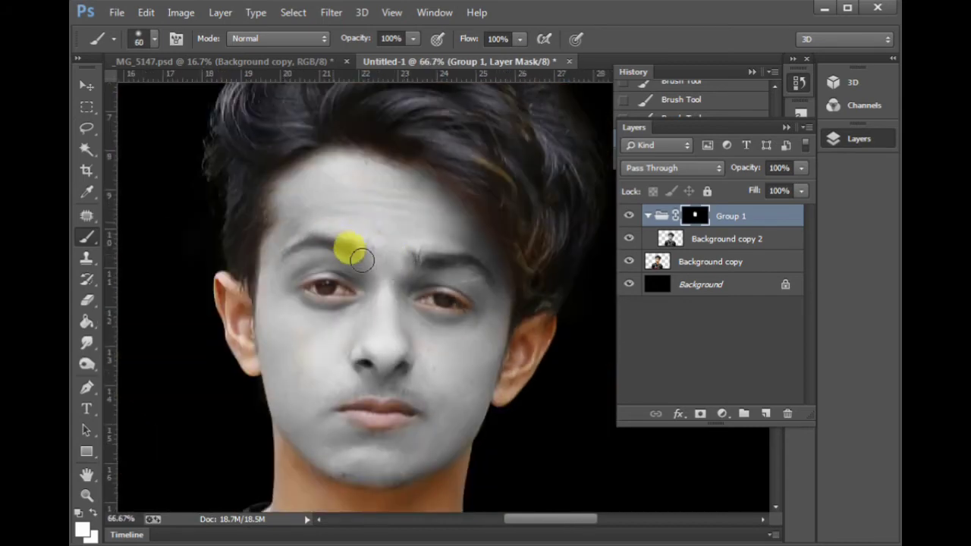
{"action": "mouse_move", "coordinate": [348, 174]}
{"action": "left_mouse_down"}
{"action": "mouse_move", "coordinate": [391, 176]}
{"action": "mouse_move", "coordinate": [443, 197]}
{"action": "mouse_move", "coordinate": [428, 188]}
{"action": "mouse_move", "coordinate": [479, 236]}
{"action": "left_mouse_up"}
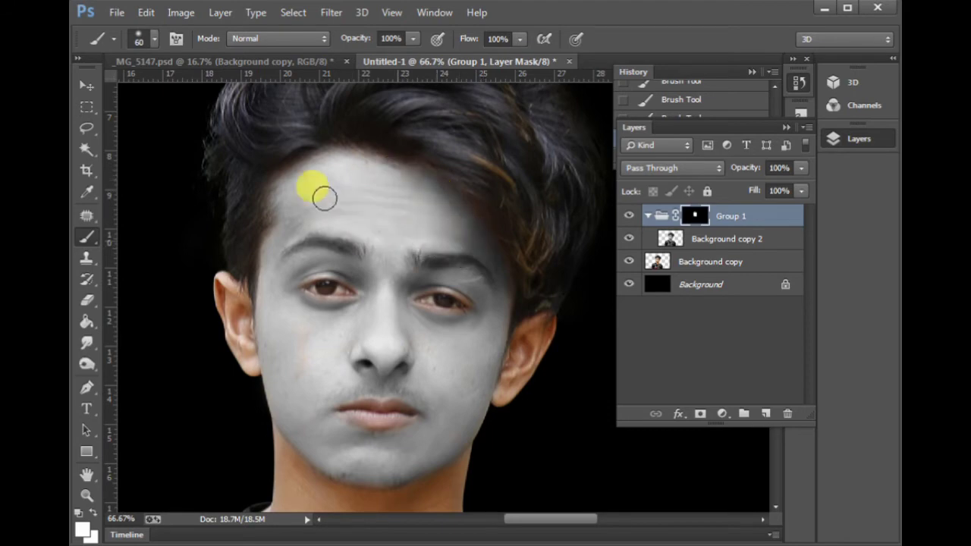
{"action": "left_click_drag", "start_coordinate": [289, 352], "coordinate": [277, 295]}
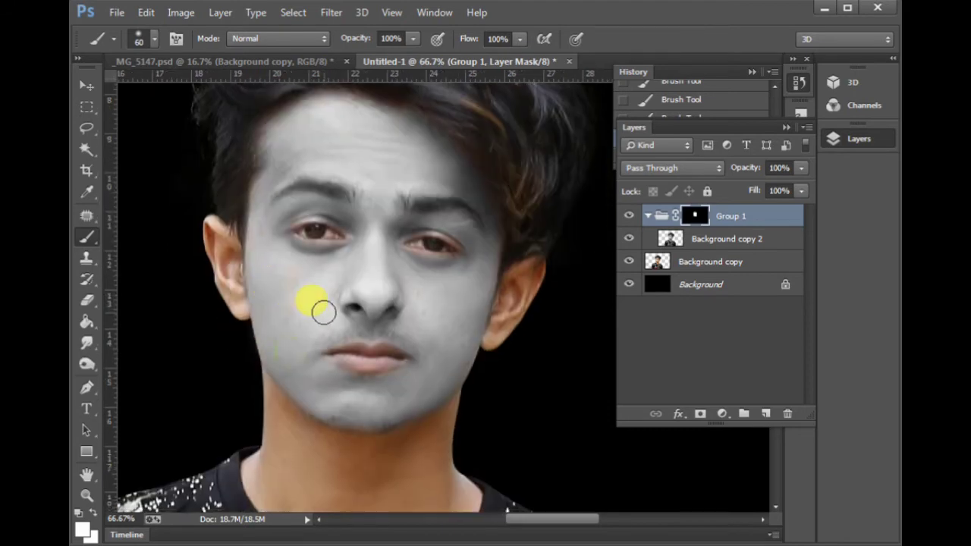
{"action": "mouse_move", "coordinate": [324, 386]}
{"action": "left_mouse_down"}
{"action": "mouse_move", "coordinate": [291, 336]}
{"action": "mouse_move", "coordinate": [286, 282]}
{"action": "mouse_move", "coordinate": [273, 263]}
{"action": "mouse_move", "coordinate": [301, 308]}
{"action": "mouse_move", "coordinate": [360, 265]}
{"action": "mouse_move", "coordinate": [440, 302]}
{"action": "mouse_move", "coordinate": [449, 366]}
{"action": "mouse_move", "coordinate": [414, 383]}
{"action": "mouse_move", "coordinate": [295, 369]}
{"action": "mouse_move", "coordinate": [262, 310]}
{"action": "mouse_move", "coordinate": [351, 269]}
{"action": "mouse_move", "coordinate": [364, 245]}
{"action": "mouse_move", "coordinate": [356, 178]}
{"action": "mouse_move", "coordinate": [283, 178]}
{"action": "left_mouse_up"}
{"action": "scroll", "coordinate": [364, 245], "scroll_direction": "up", "scroll_amount": 3}
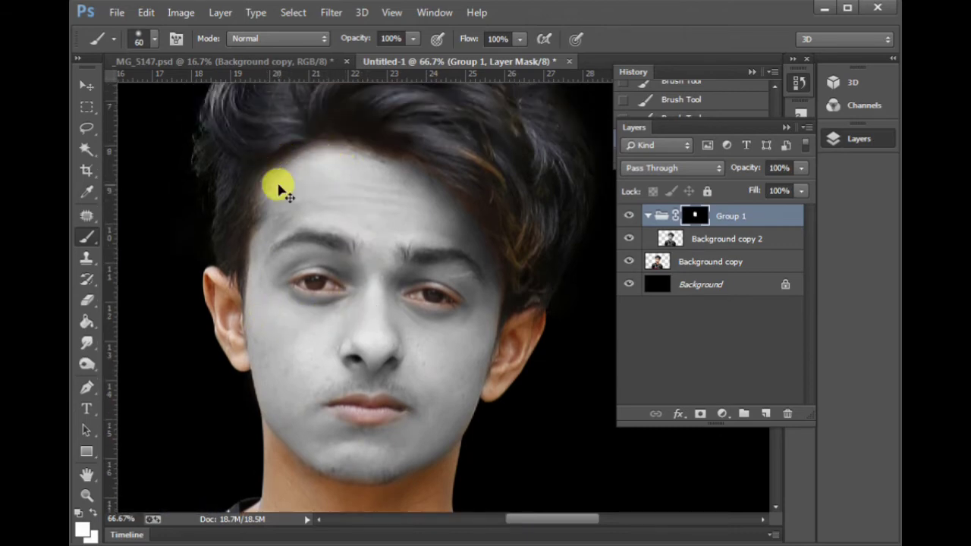
{"action": "scroll", "coordinate": [279, 190], "scroll_direction": "down", "scroll_amount": 5}
{"action": "key", "text": "v"}
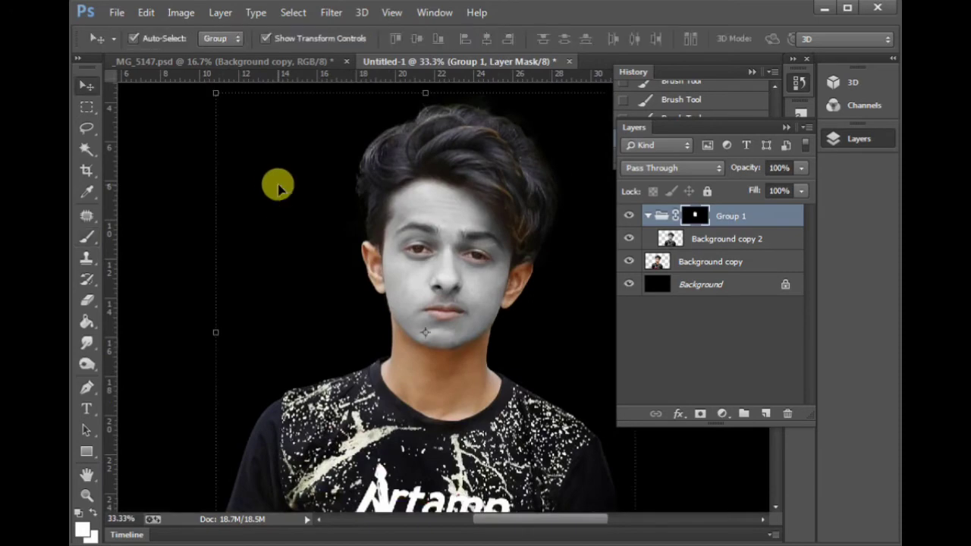
{"action": "left_click_drag", "start_coordinate": [327, 144], "coordinate": [619, 397]}
{"action": "left_click_drag", "start_coordinate": [488, 417], "coordinate": [489, 428]}
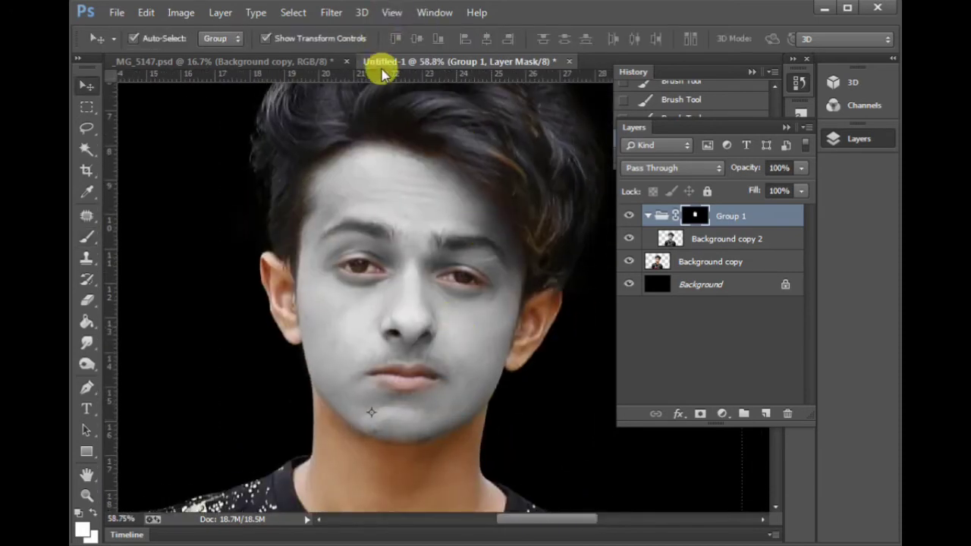
Close the _MG_5147.psd document without saving its changes, leaving the composite portrait open.
{"action": "left_click", "coordinate": [310, 60]}
{"action": "left_click", "coordinate": [346, 61]}
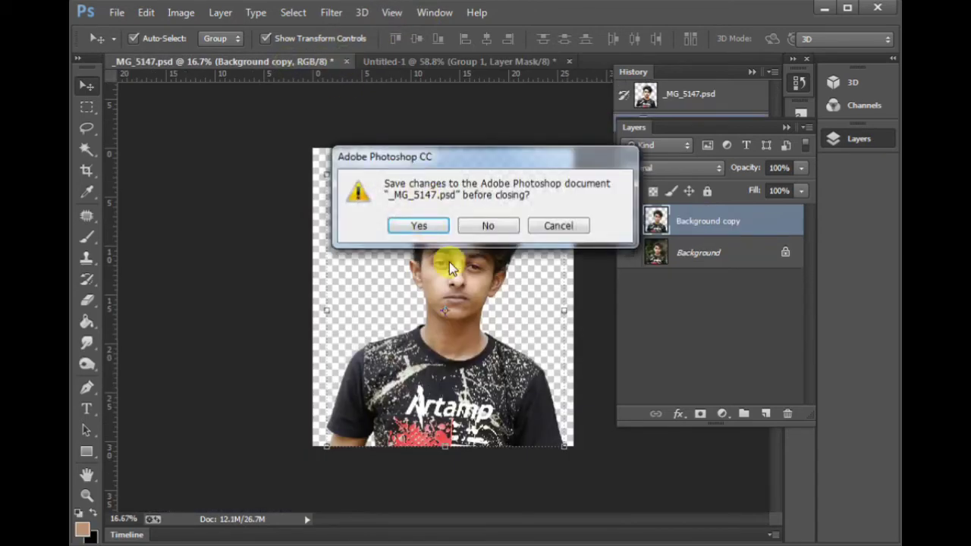
{"action": "left_click", "coordinate": [485, 227]}
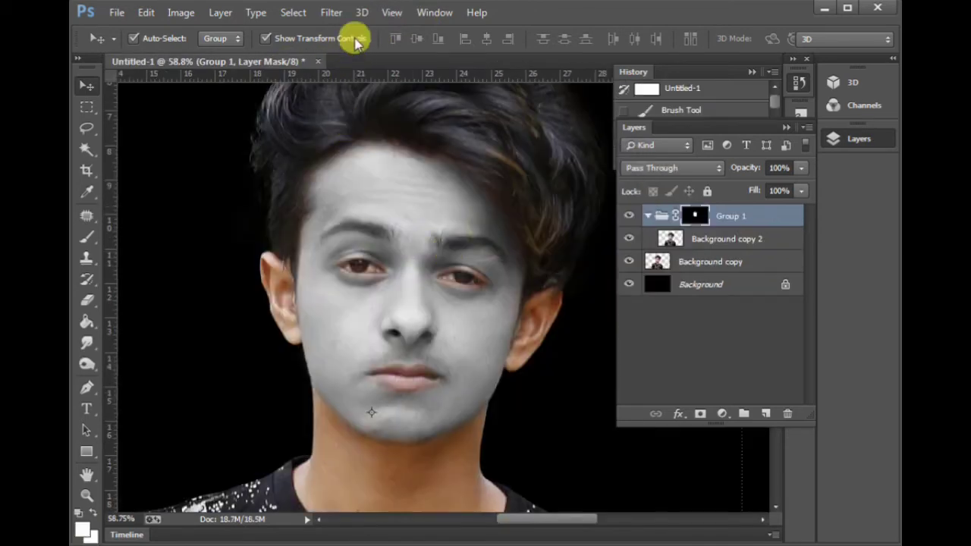
{"action": "key", "text": "ctrl+minus"}
{"action": "key", "text": "ctrl+minus"}
{"action": "key", "text": "ctrl+minus"}
{"action": "key", "text": "ctrl+minus"}
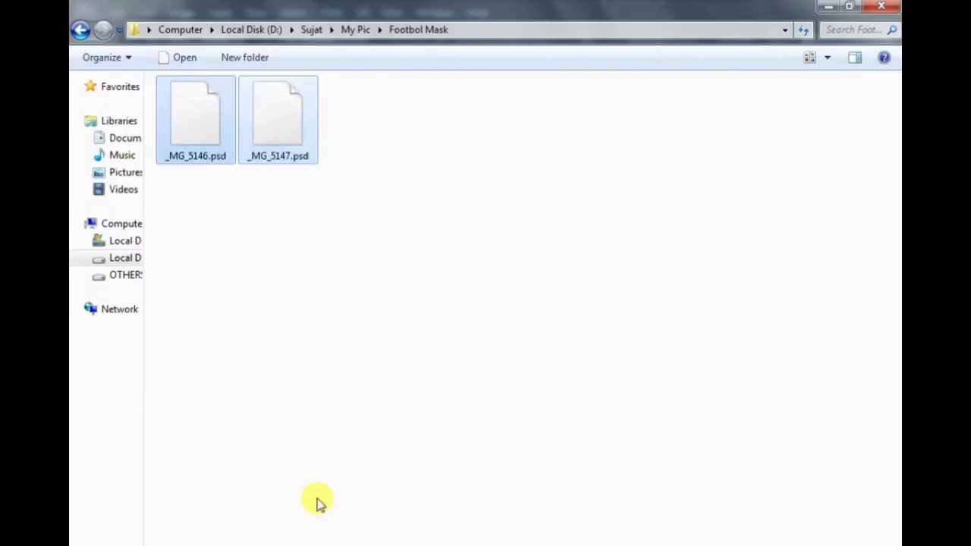
Switch to the file explorer and browse drive D to the Flag folder inside All Caluction.
{"action": "key", "text": "super"}
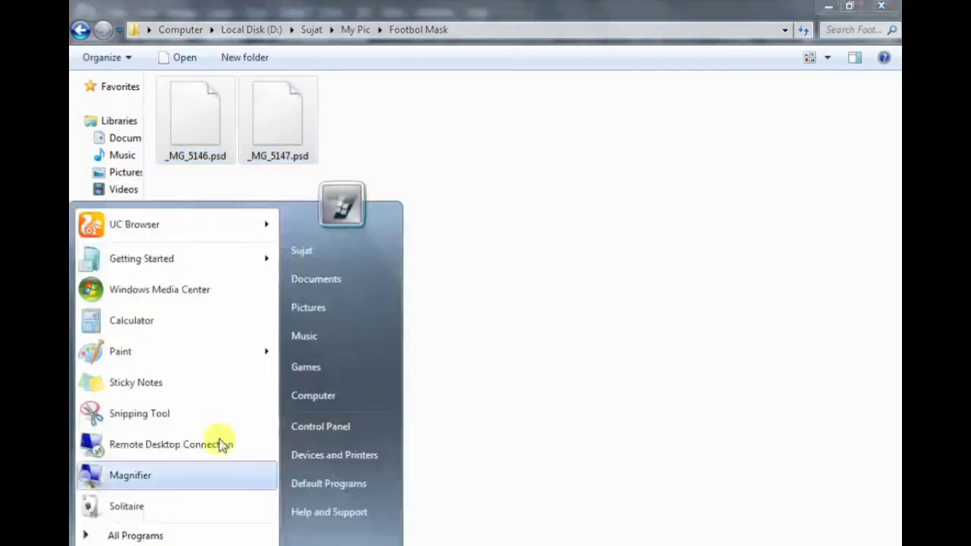
{"action": "left_click", "coordinate": [308, 395]}
{"action": "double_click", "coordinate": [433, 126]}
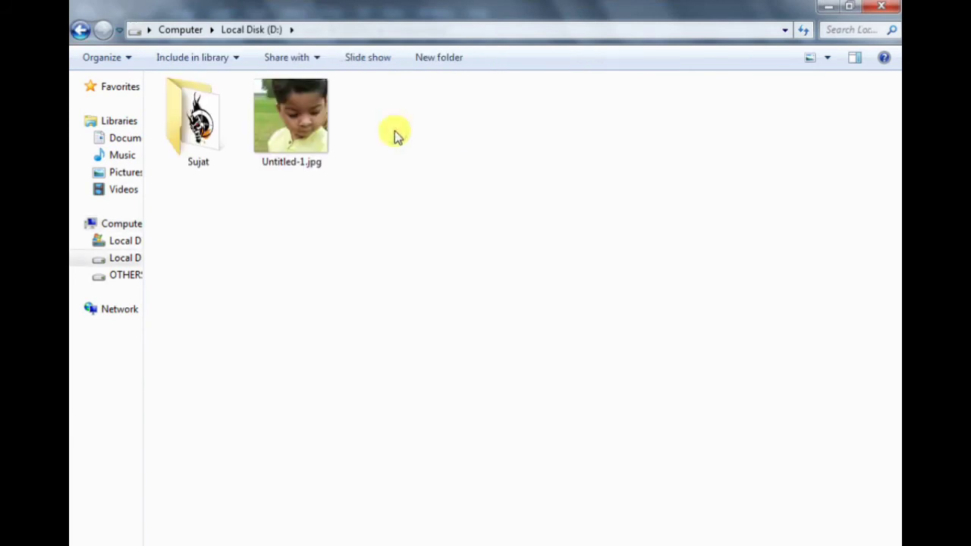
{"action": "double_click", "coordinate": [205, 126]}
{"action": "left_click", "coordinate": [406, 134]}
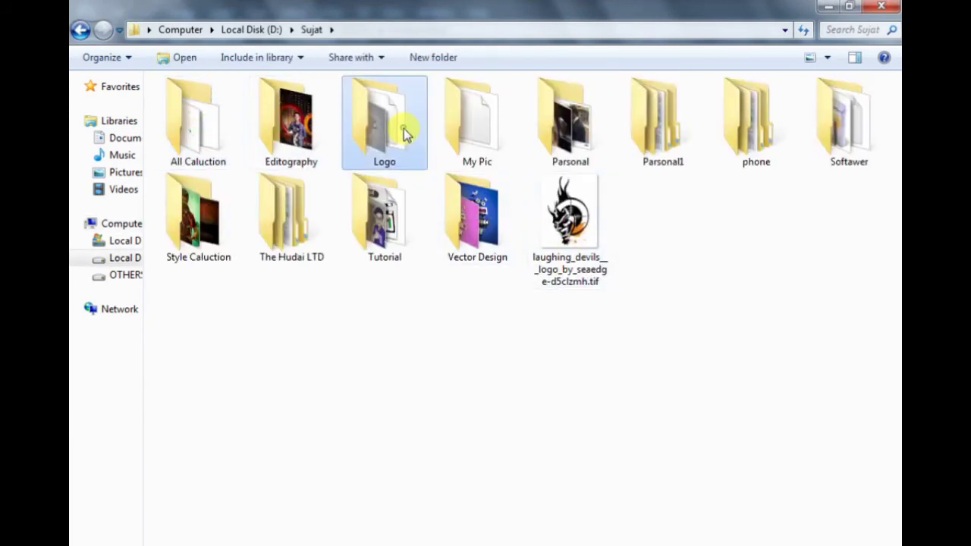
{"action": "double_click", "coordinate": [219, 108]}
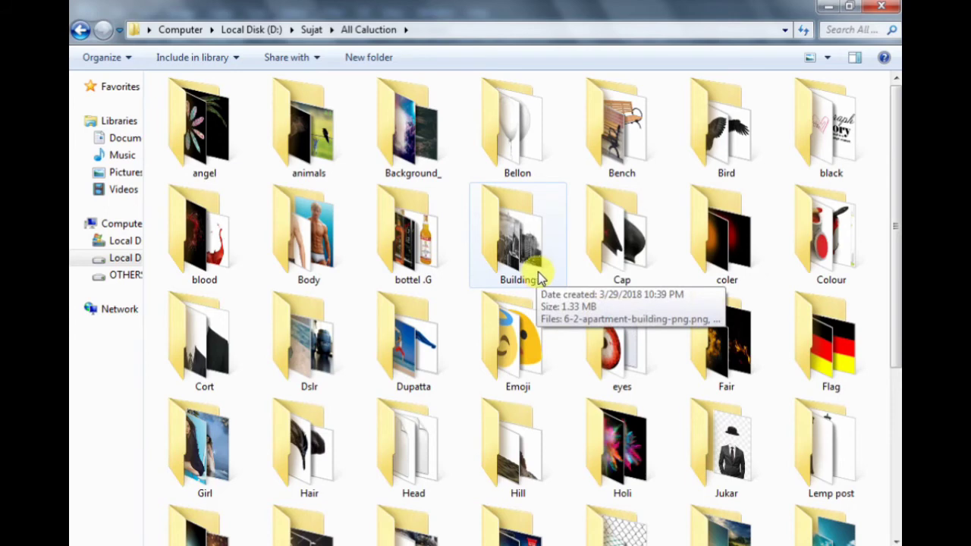
{"action": "double_click", "coordinate": [810, 351]}
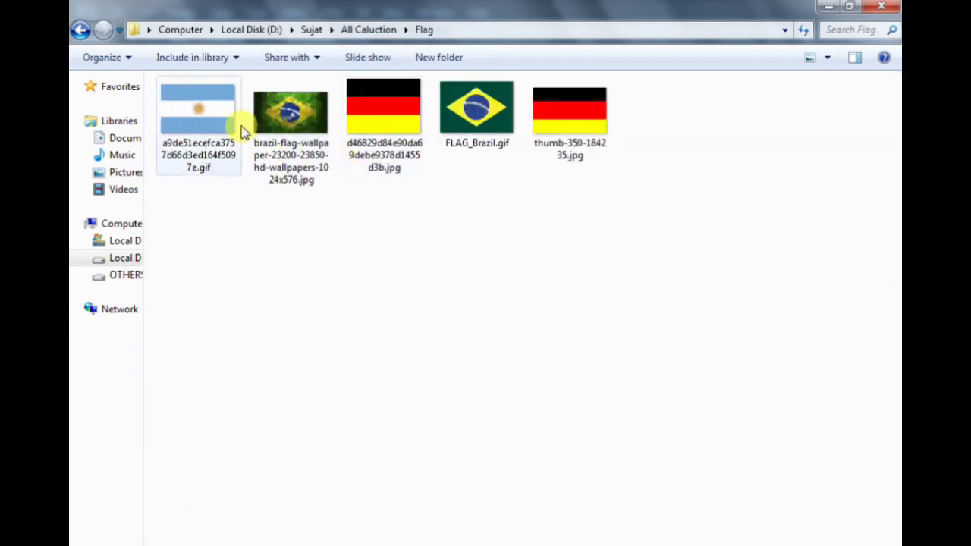
Open the Argentina flag GIF from the Flag folder in Photoshop.
{"action": "left_click", "coordinate": [202, 123]}
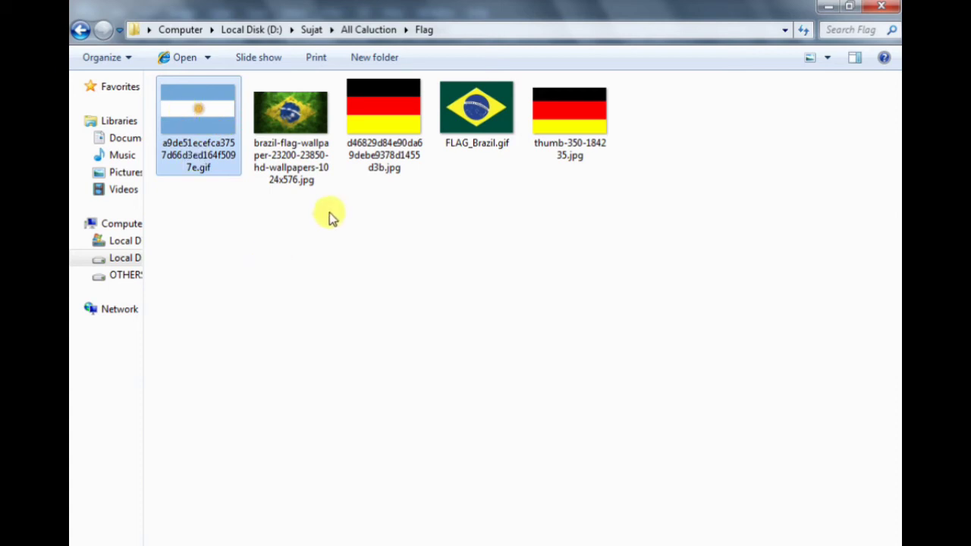
{"action": "left_click_drag", "start_coordinate": [646, 247], "coordinate": [463, 64]}
{"action": "left_click", "coordinate": [301, 253]}
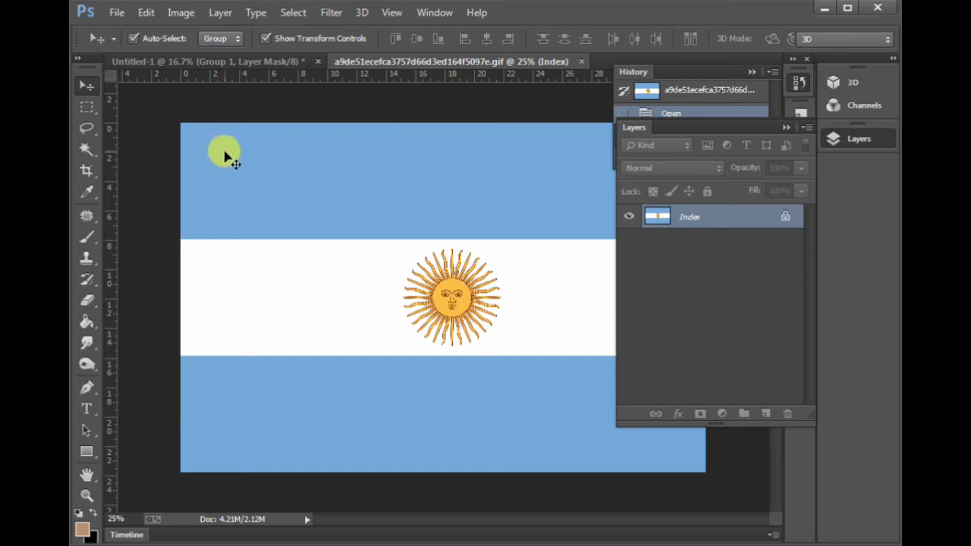
Select the whole Argentina flag image and copy it.
{"action": "key", "text": "ctrl+a"}
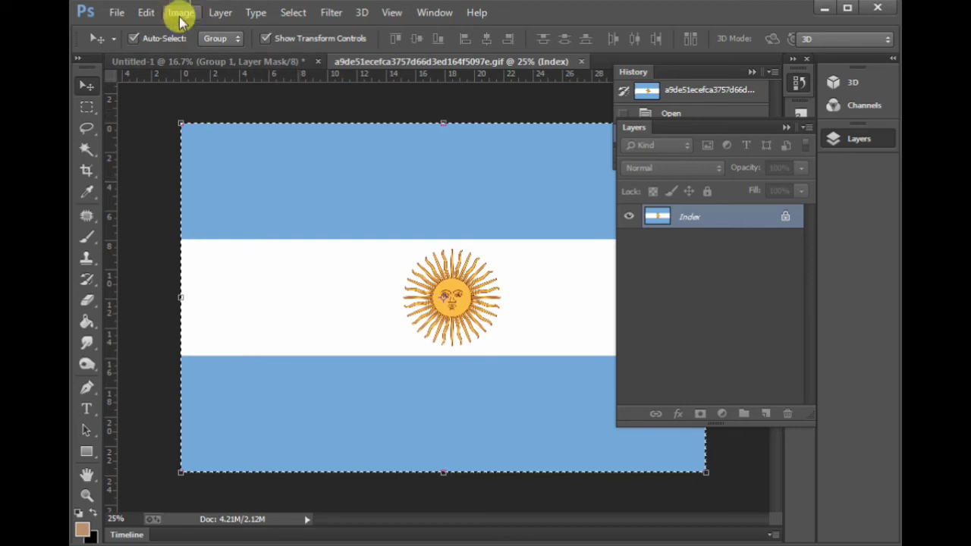
{"action": "left_click", "coordinate": [148, 13]}
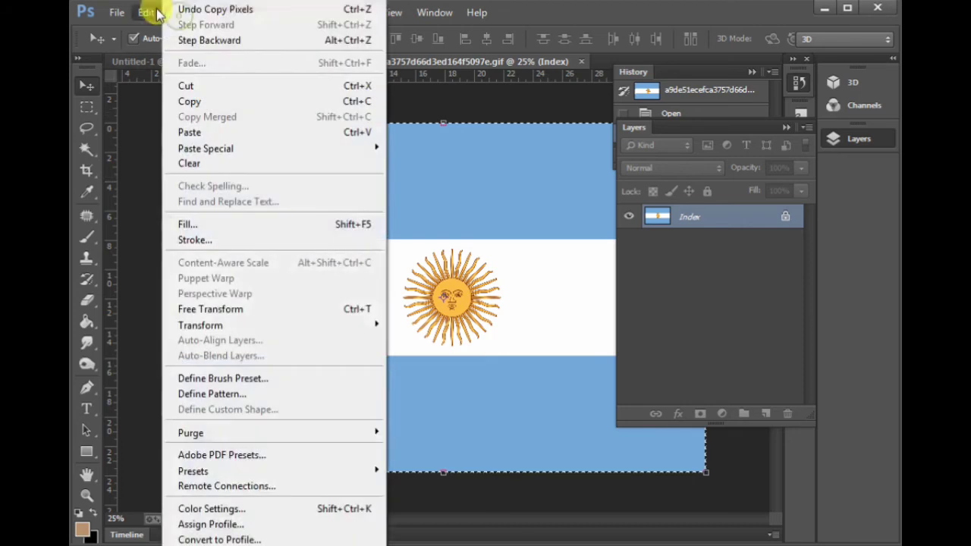
{"action": "left_click", "coordinate": [213, 100]}
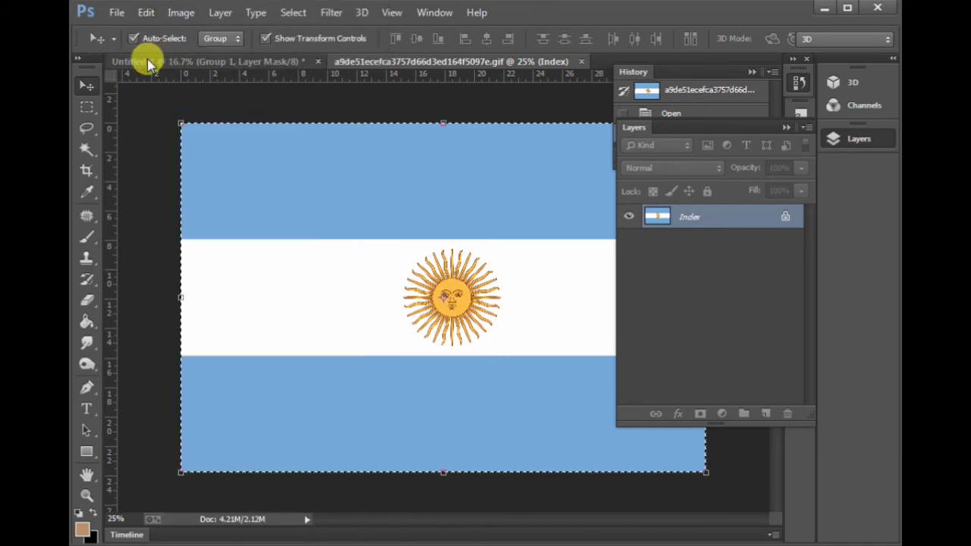
Paste the flag into the portrait document directly above Background copy 2, inside the masked Group 1.
{"action": "left_click", "coordinate": [147, 61]}
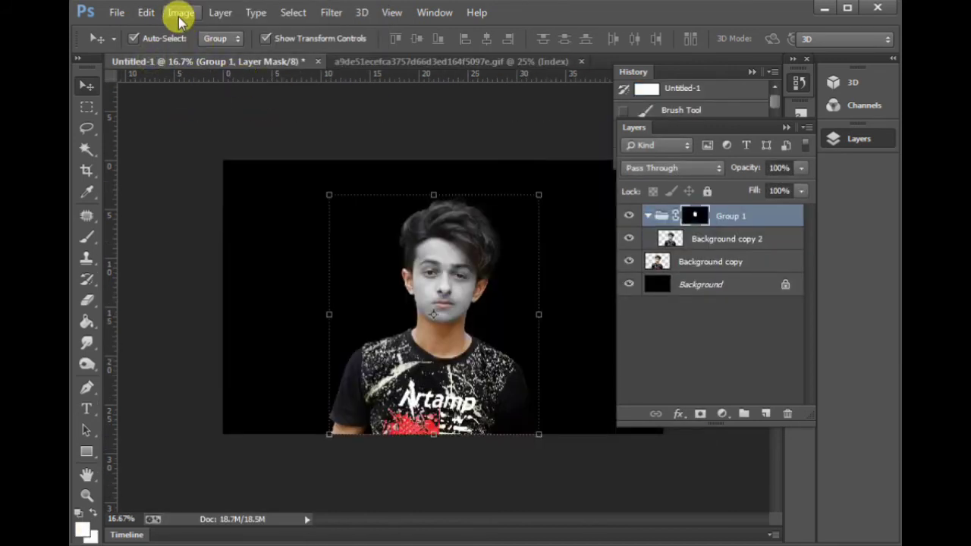
{"action": "left_click", "coordinate": [711, 239]}
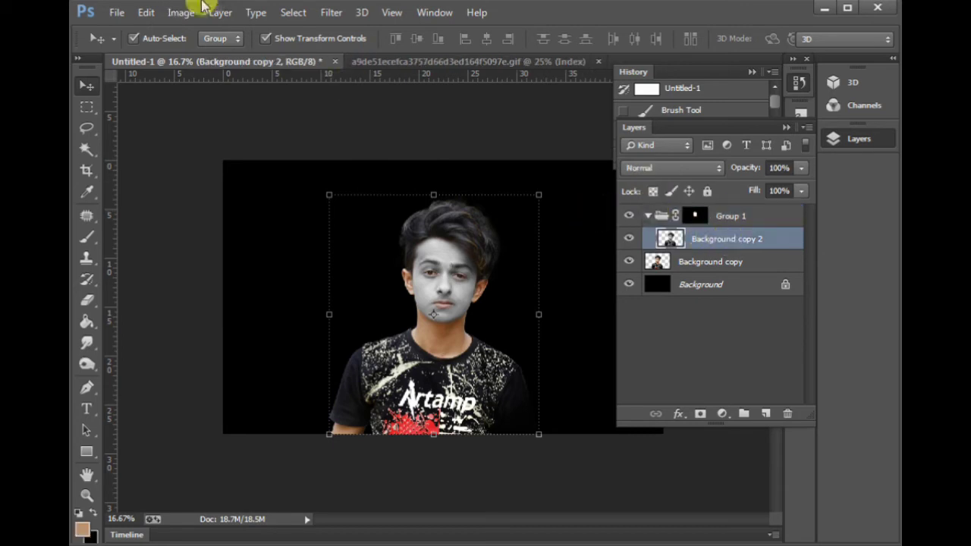
{"action": "left_click", "coordinate": [146, 13]}
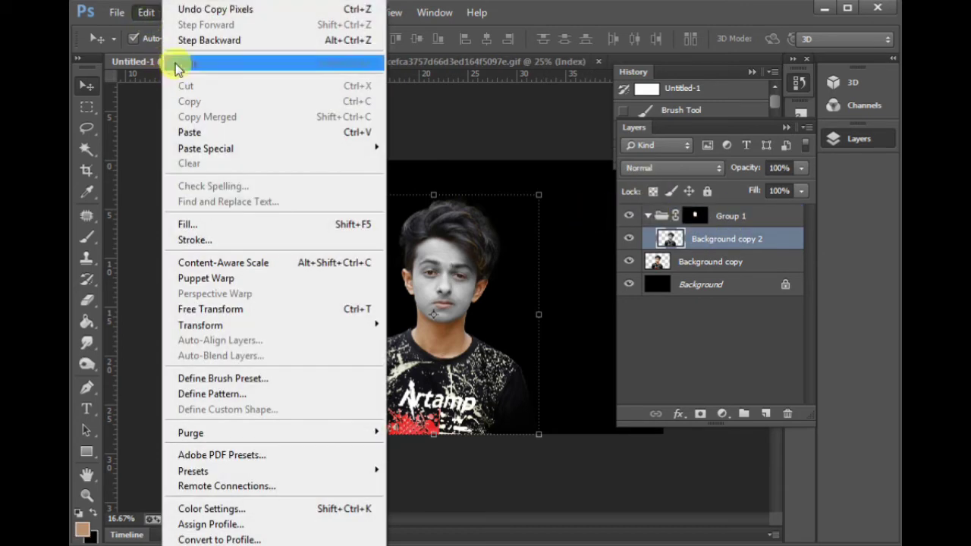
{"action": "left_click", "coordinate": [184, 133]}
{"action": "left_click_drag", "start_coordinate": [339, 203], "coordinate": [548, 368]}
{"action": "left_click_drag", "start_coordinate": [505, 302], "coordinate": [484, 376]}
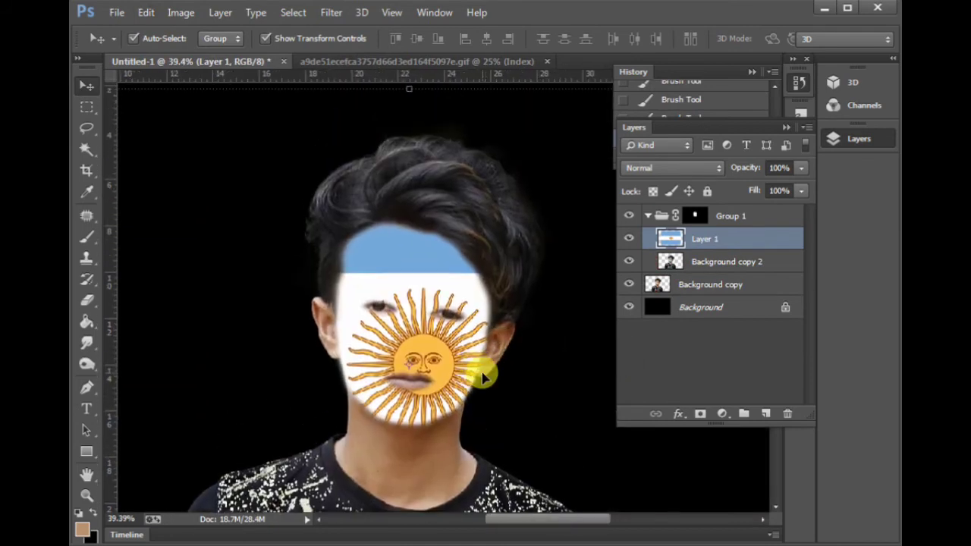
Shift the flag layer over the face and free-transform it proportionally to about 52.6% of its size.
{"action": "key", "text": "ctrl+minus"}
{"action": "key", "text": "ctrl+minus"}
{"action": "key", "text": "ctrl+minus"}
{"action": "left_click_drag", "start_coordinate": [418, 286], "coordinate": [450, 285]}
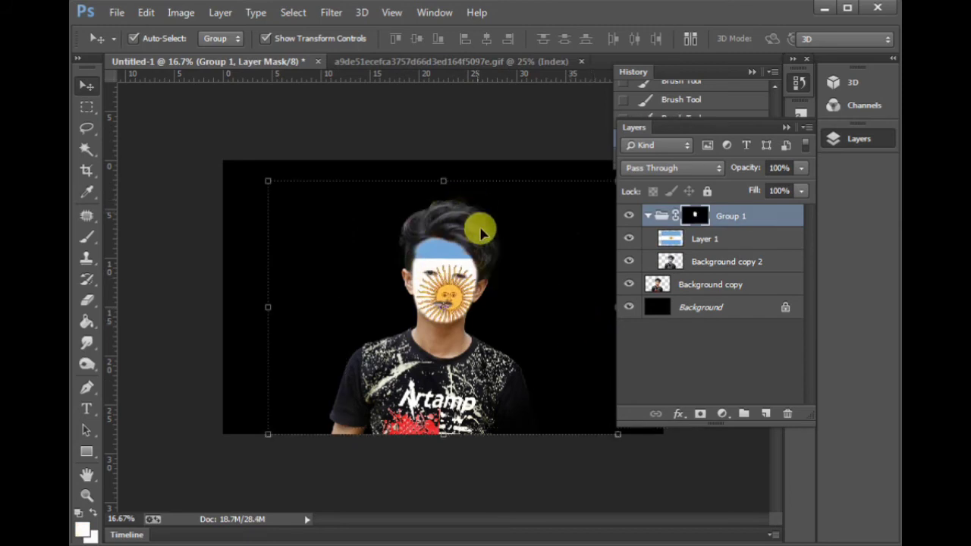
{"action": "left_click", "coordinate": [710, 242]}
{"action": "key", "text": "ctrl+t"}
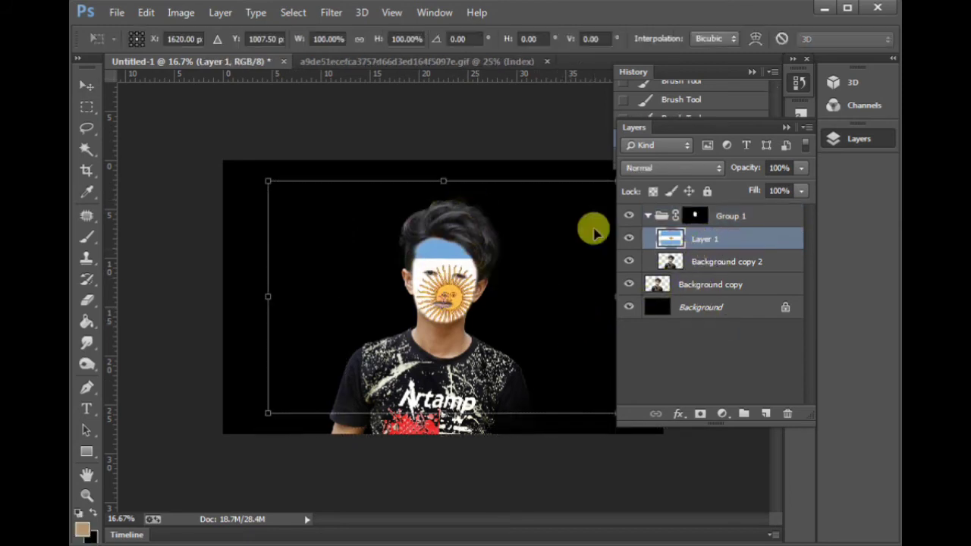
{"action": "mouse_move", "coordinate": [470, 261]}
{"action": "left_mouse_down"}
{"action": "mouse_move", "coordinate": [475, 245]}
{"action": "mouse_move", "coordinate": [474, 261]}
{"action": "left_mouse_up"}
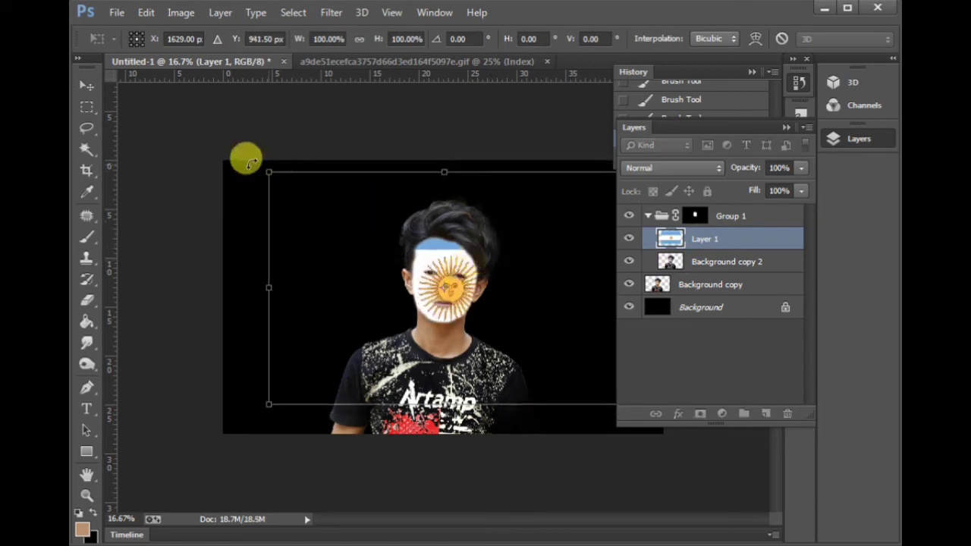
{"action": "left_click_drag", "start_coordinate": [267, 167], "coordinate": [367, 197]}
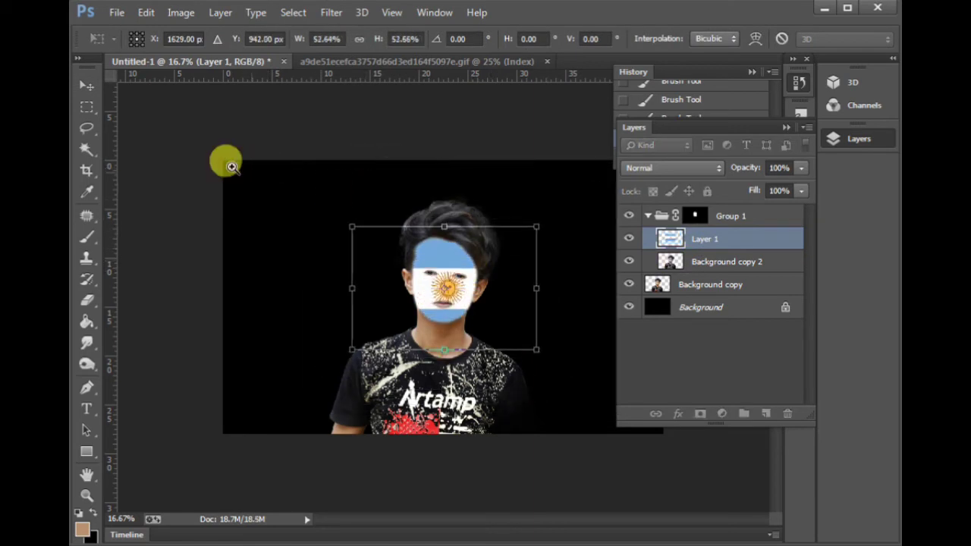
Rotate the flag about -14.65° and scale it down further to about 44.75%.
{"action": "left_click_drag", "start_coordinate": [252, 191], "coordinate": [496, 337]}
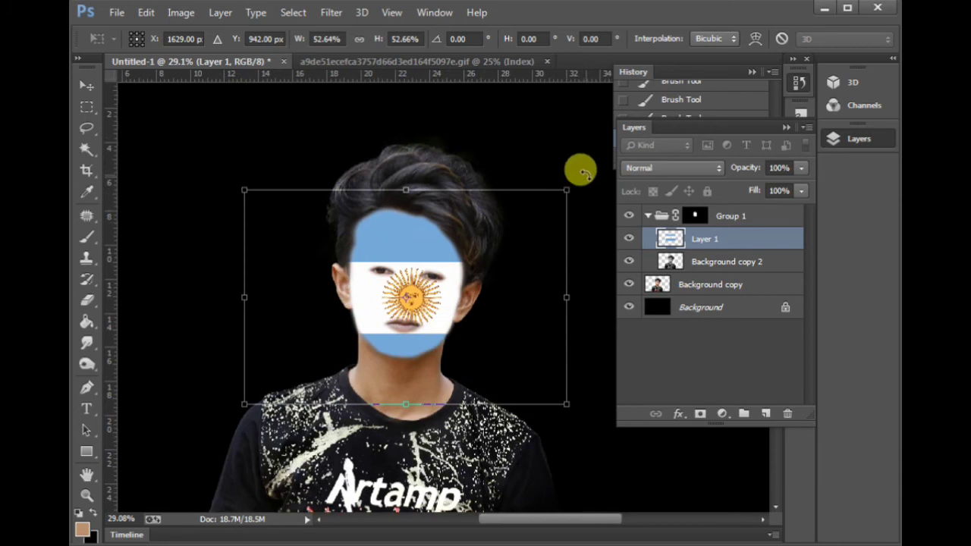
{"action": "left_click_drag", "start_coordinate": [581, 167], "coordinate": [553, 113]}
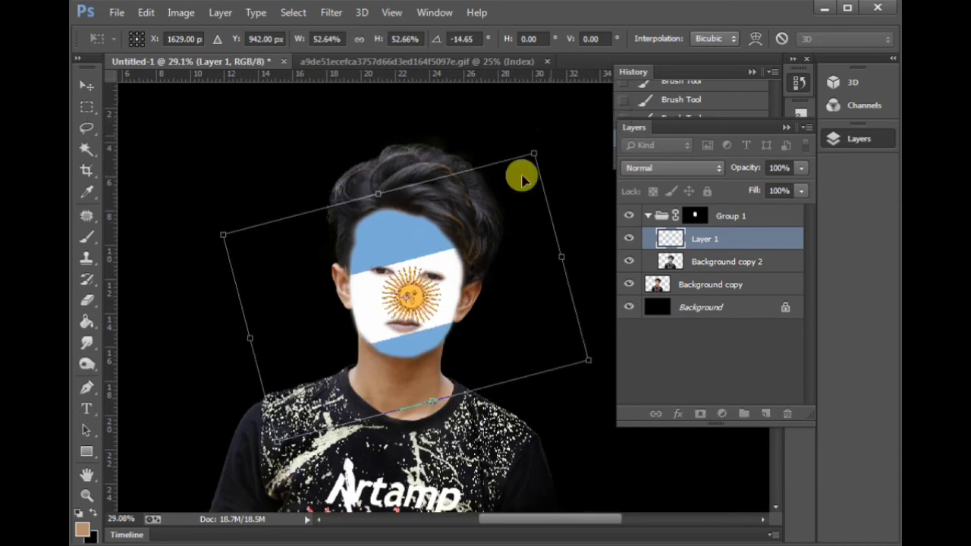
{"action": "left_click_drag", "start_coordinate": [535, 154], "coordinate": [518, 176]}
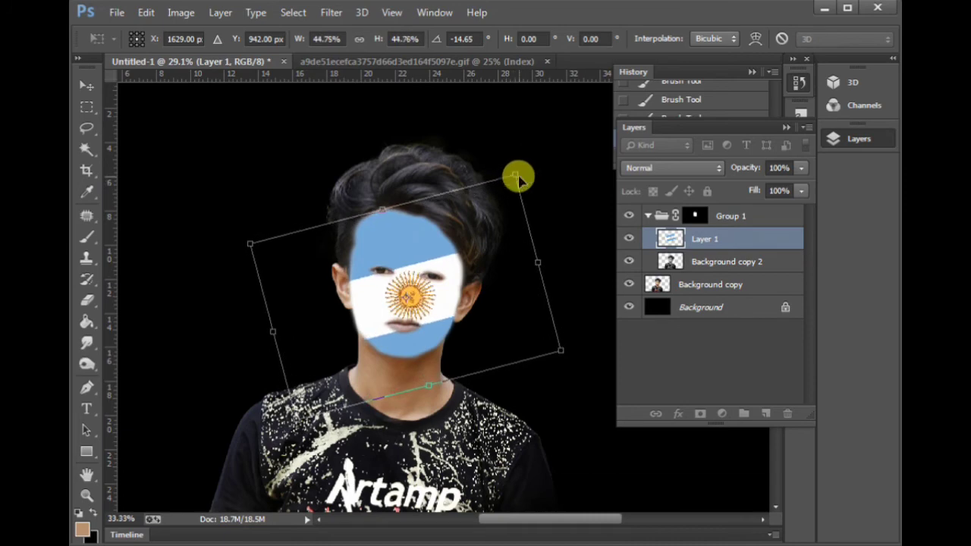
Move the flag so its sun lies over the eye and cheek on the image's right side, and apply the transform.
{"action": "key", "text": "ctrl+plus"}
{"action": "key", "text": "ctrl+plus"}
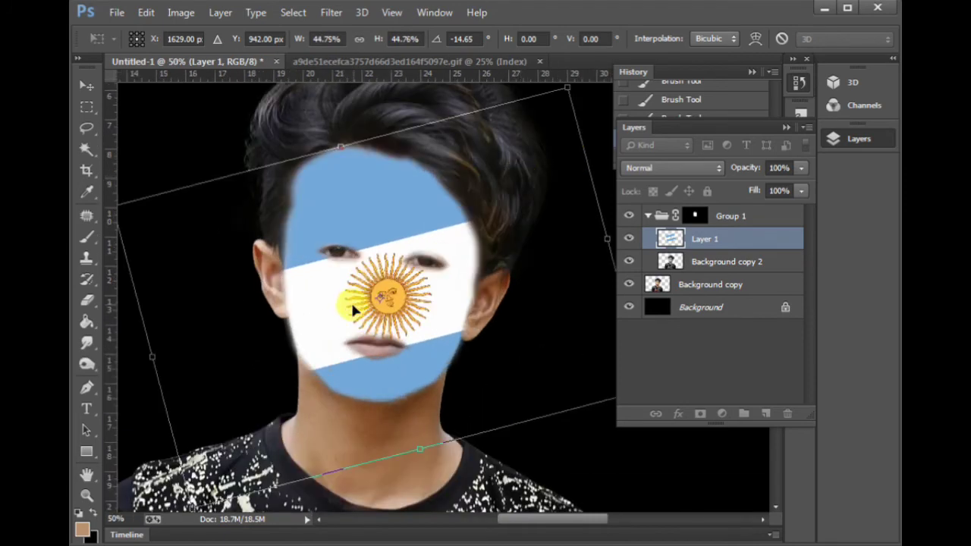
{"action": "left_click_drag", "start_coordinate": [352, 296], "coordinate": [444, 311]}
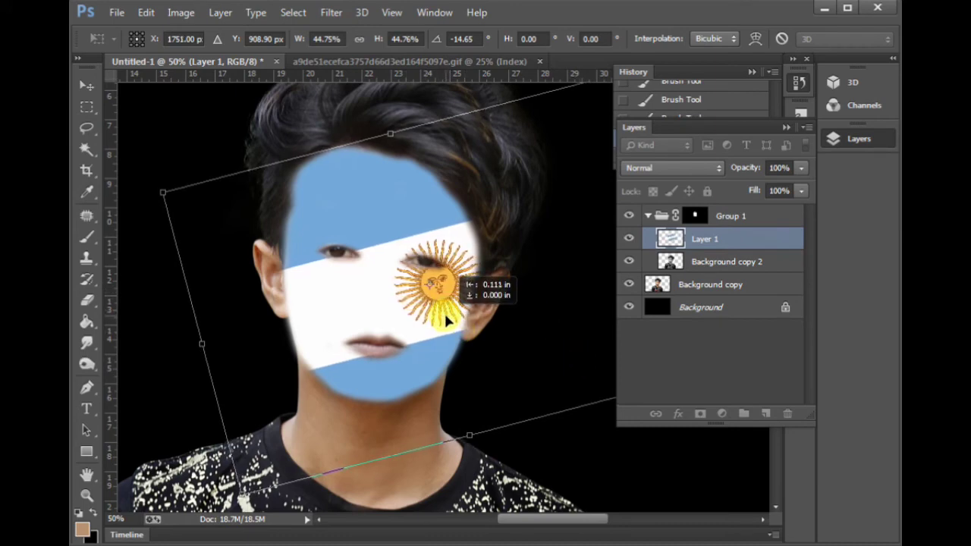
{"action": "key", "text": "Return"}
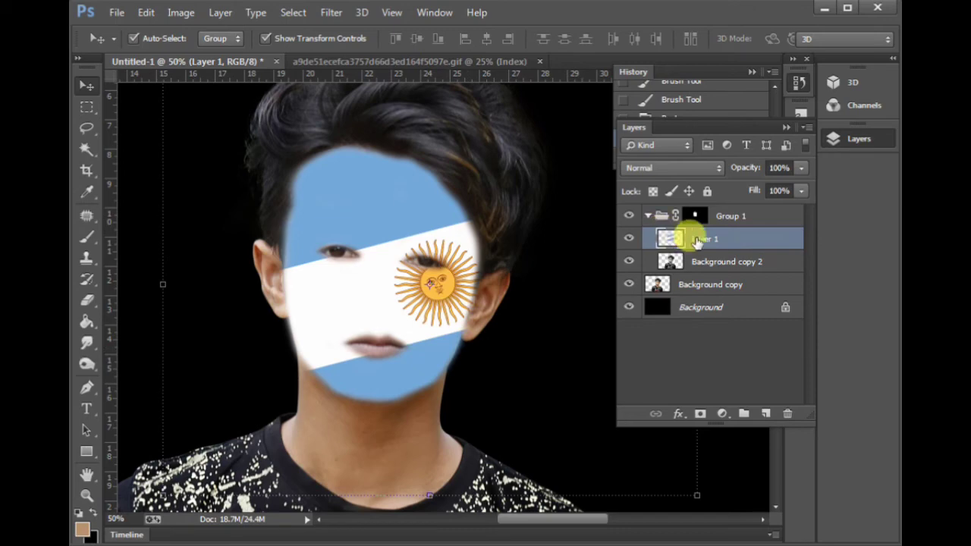
Set the flag layer's blend mode to Multiply so it blends with the face skin.
{"action": "left_click", "coordinate": [664, 166]}
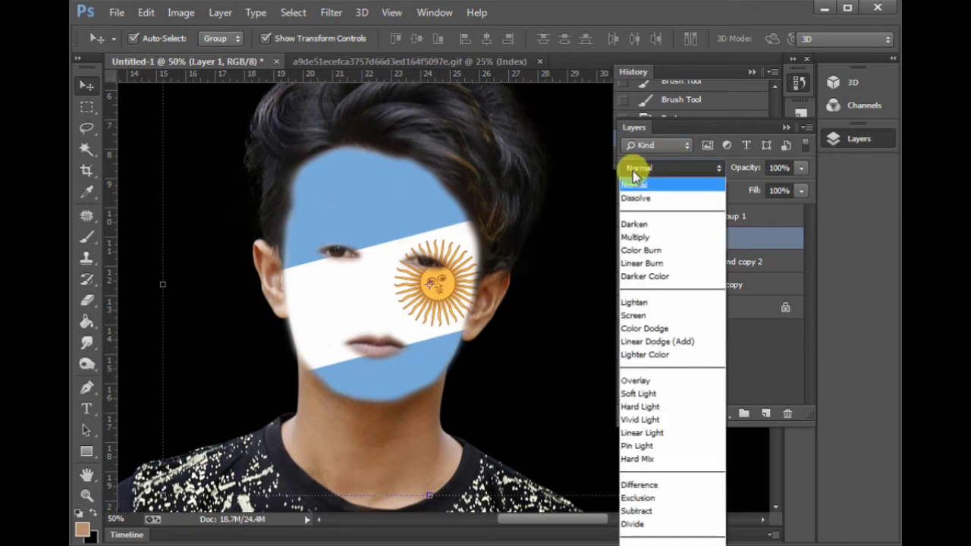
{"action": "left_click", "coordinate": [642, 237]}
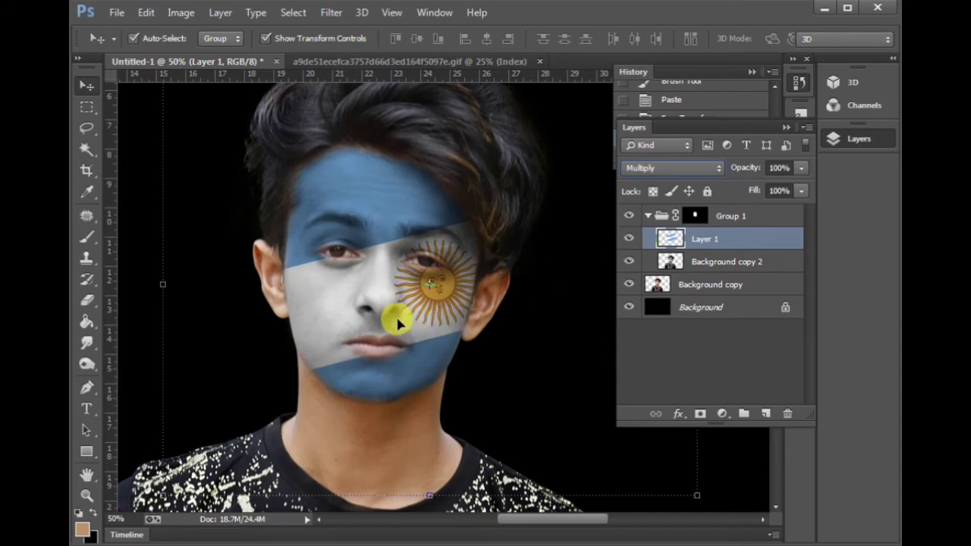
{"action": "scroll", "coordinate": [398, 323], "scroll_direction": "up", "scroll_amount": 1}
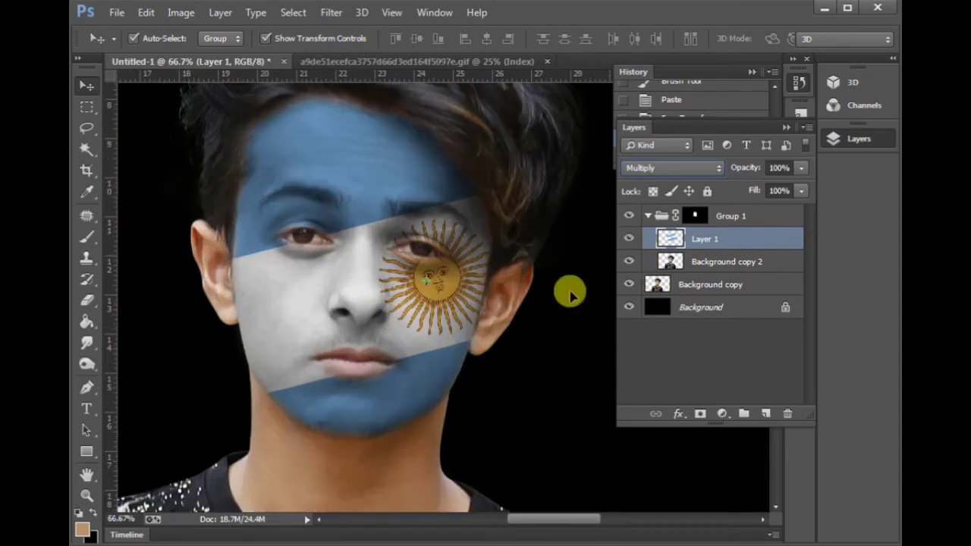
Nudge the flag layer slightly toward the nose, rotate it about 2.29°, and apply the transform.
{"action": "key", "text": "ctrl+t"}
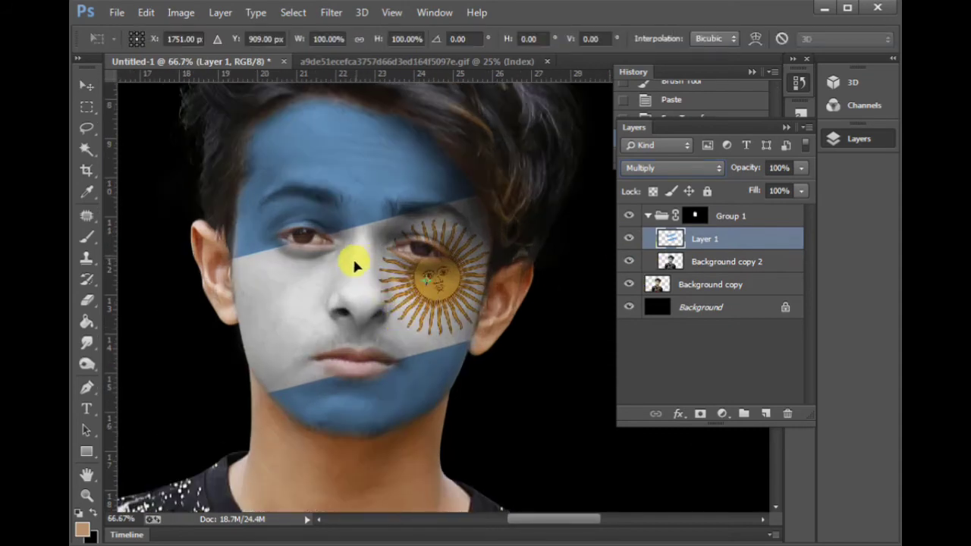
{"action": "left_click_drag", "start_coordinate": [352, 256], "coordinate": [345, 249]}
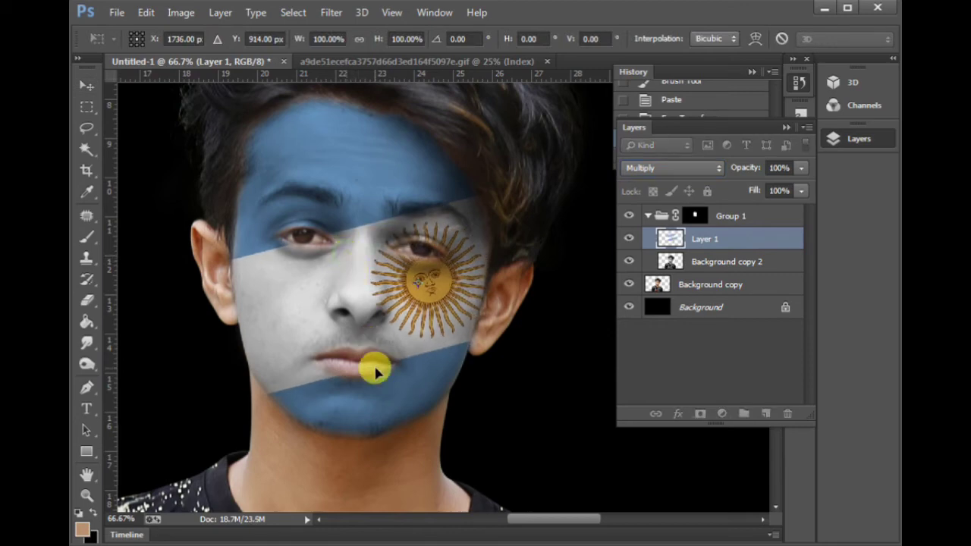
{"action": "scroll", "coordinate": [373, 369], "scroll_direction": "down", "scroll_amount": 3}
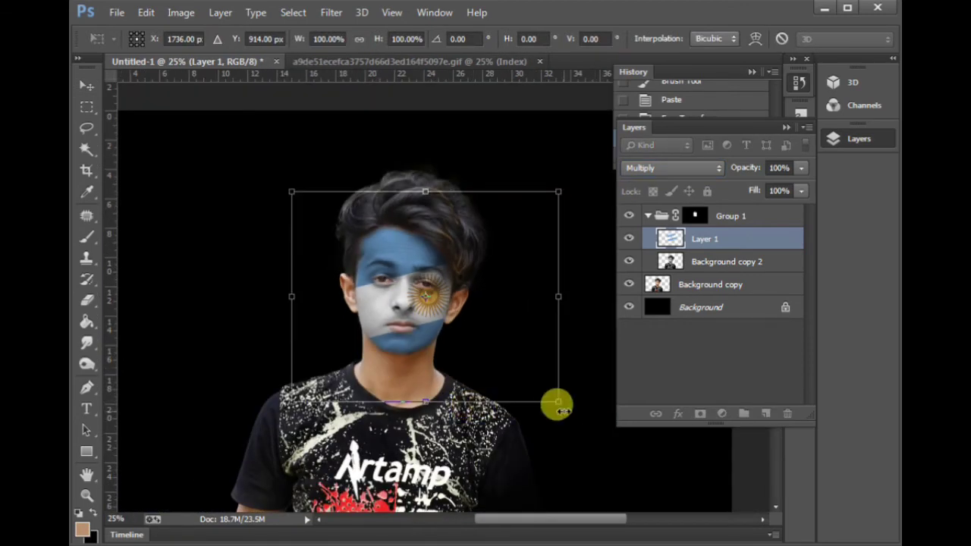
{"action": "left_click_drag", "start_coordinate": [574, 410], "coordinate": [566, 408]}
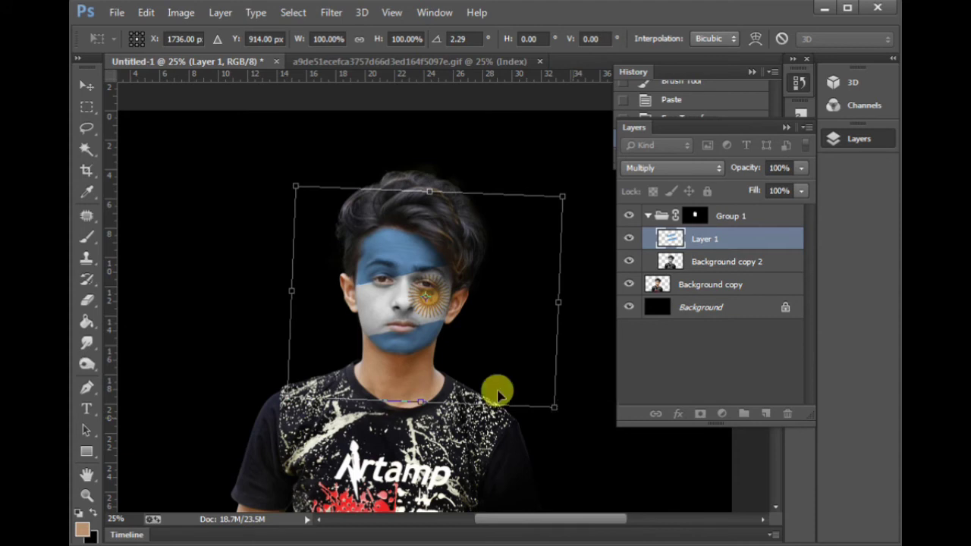
{"action": "key", "text": "Return"}
{"action": "left_click_drag", "start_coordinate": [326, 208], "coordinate": [503, 365]}
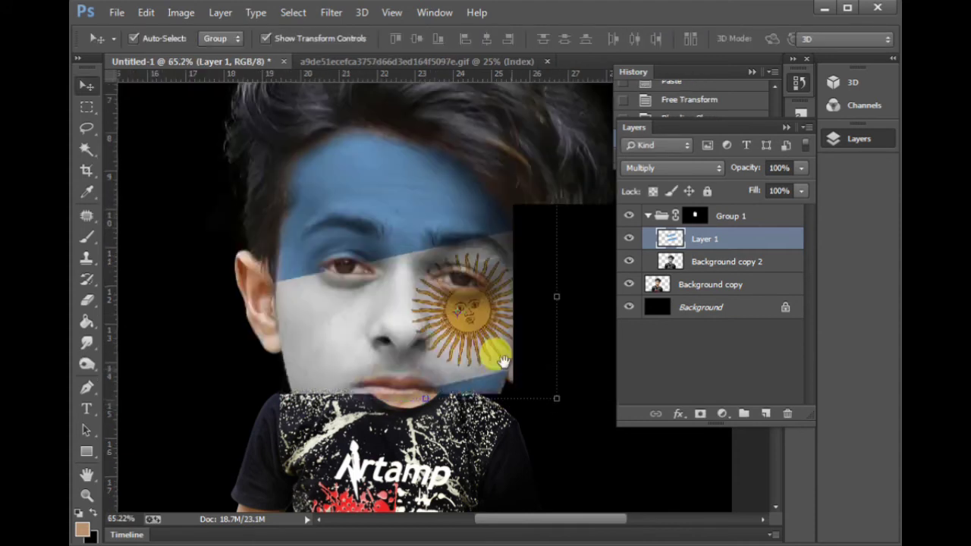
Soften the flag layer's stripe boundaries across the face with the Blur tool at 100% strength.
{"action": "left_click_drag", "start_coordinate": [256, 232], "coordinate": [446, 317]}
{"action": "left_click_drag", "start_coordinate": [332, 317], "coordinate": [466, 292]}
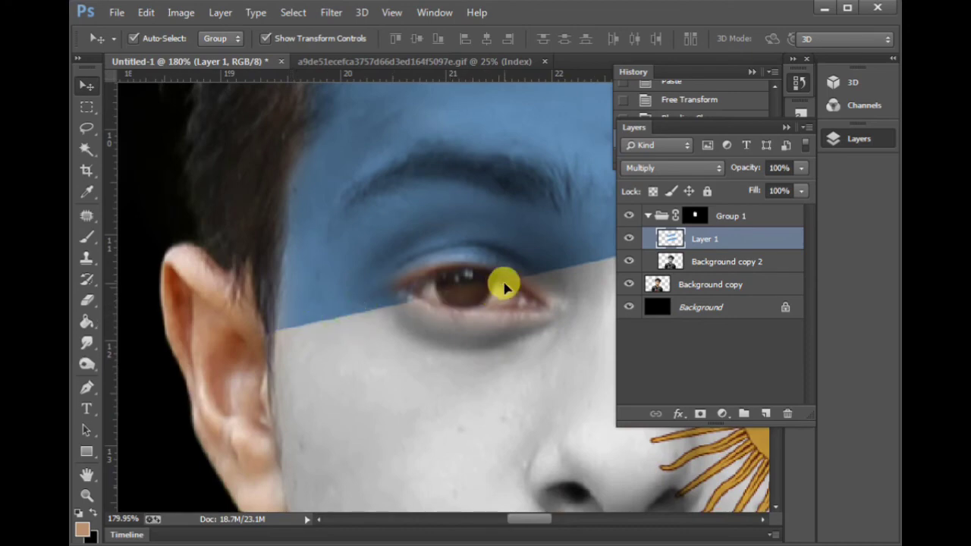
{"action": "key", "text": "ctrl+minus"}
{"action": "key", "text": "ctrl+minus"}
{"action": "left_click_drag", "start_coordinate": [502, 282], "coordinate": [408, 303]}
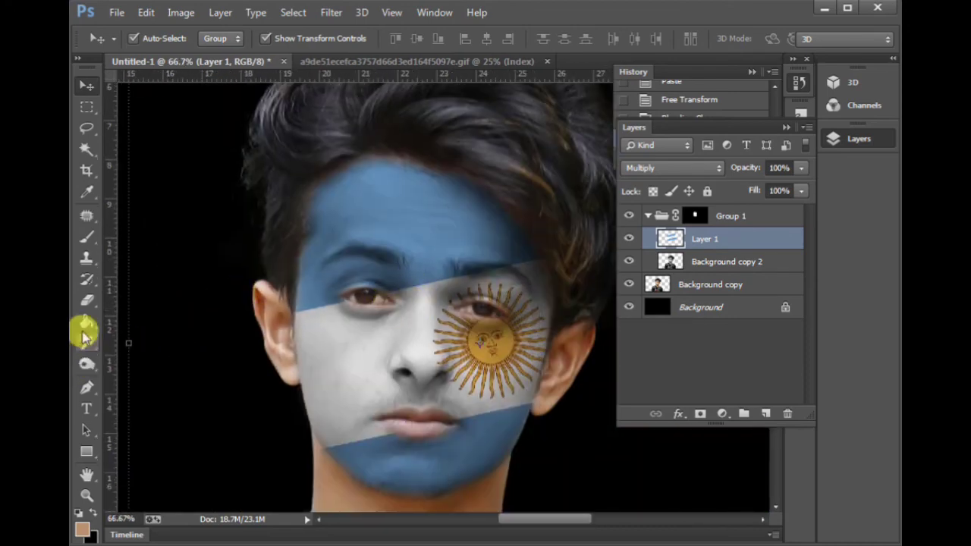
{"action": "mouse_move", "coordinate": [86, 342]}
{"action": "left_mouse_down"}
{"action": "mouse_move", "coordinate": [143, 341]}
{"action": "mouse_move", "coordinate": [131, 377]}
{"action": "left_mouse_up"}
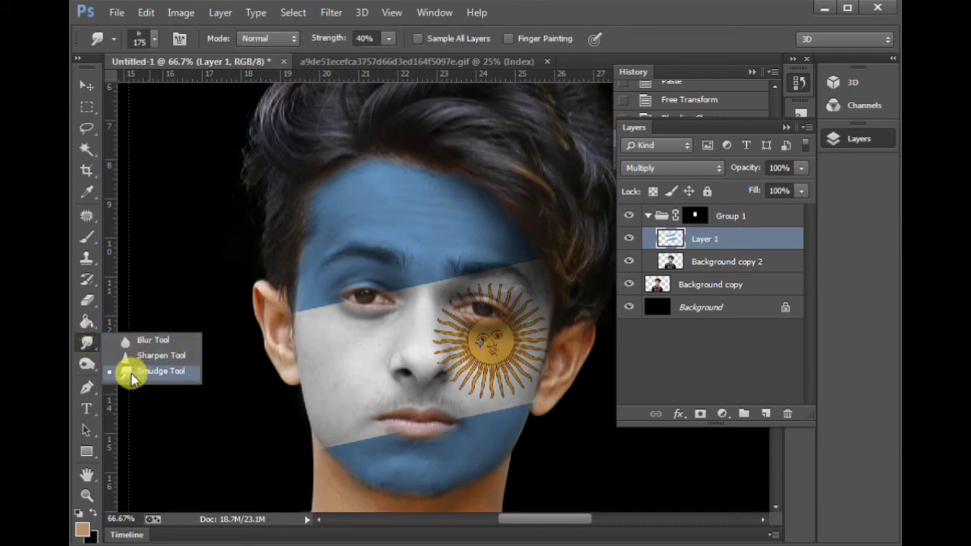
{"action": "left_click", "coordinate": [152, 340]}
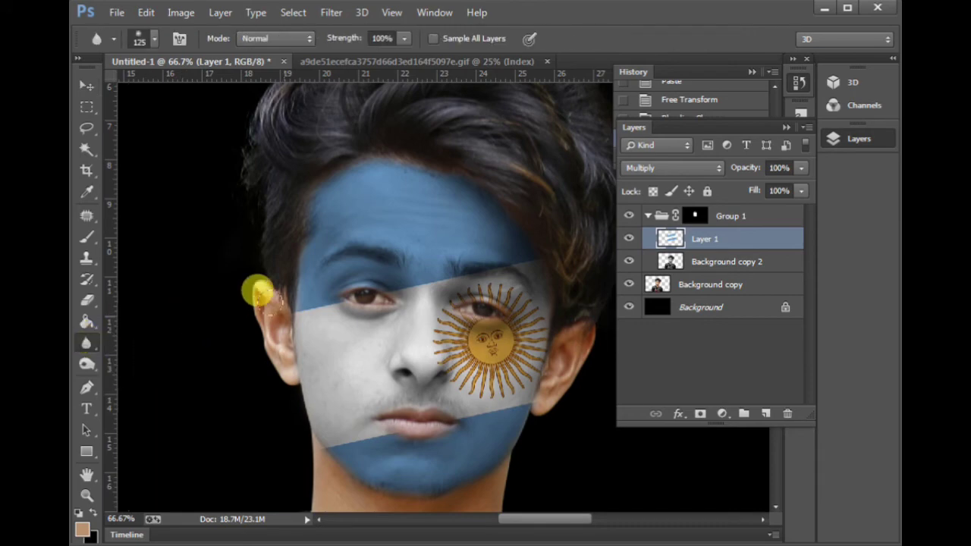
{"action": "left_click_drag", "start_coordinate": [652, 437], "coordinate": [646, 437]}
{"action": "left_click_drag", "start_coordinate": [367, 340], "coordinate": [379, 390]}
{"action": "key", "text": "Tab"}
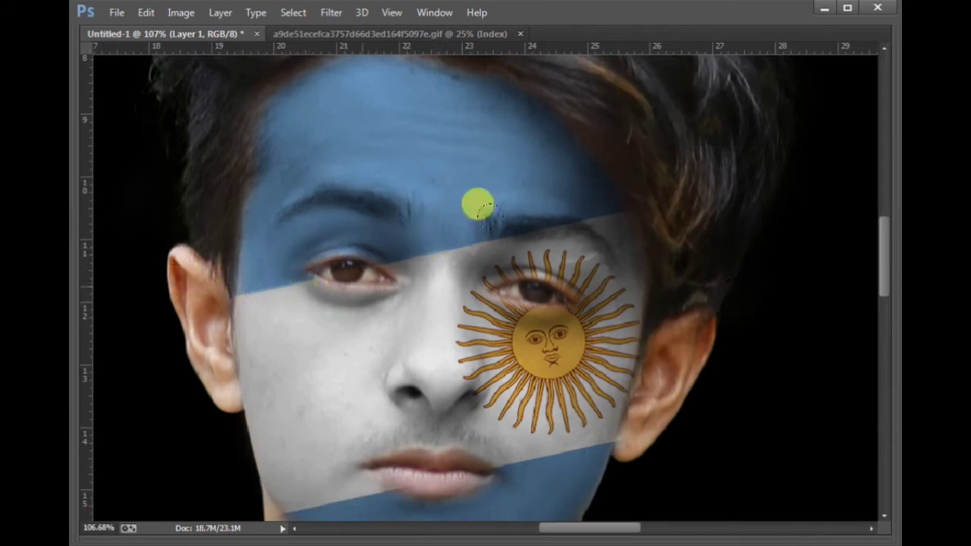
{"action": "scroll", "coordinate": [571, 282], "scroll_direction": "down", "scroll_amount": 1}
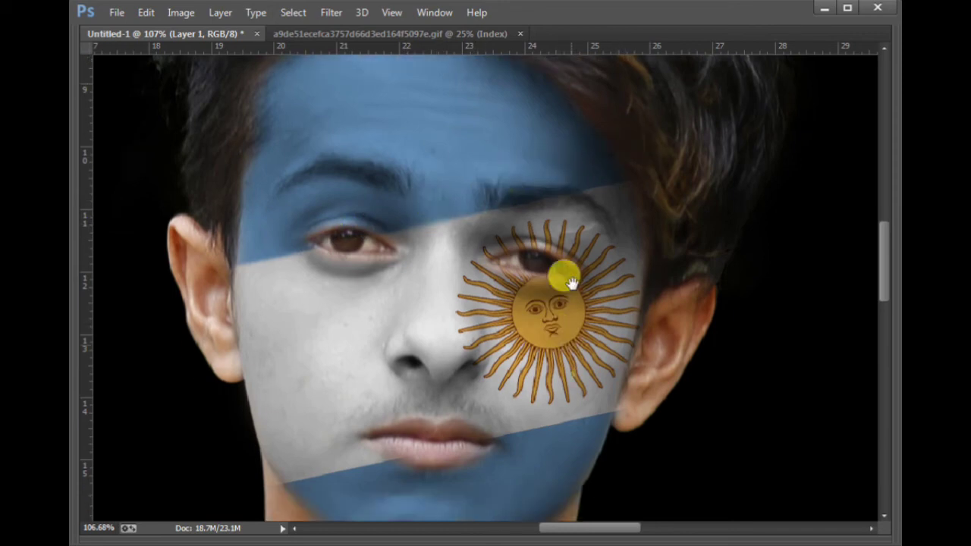
{"action": "scroll", "coordinate": [570, 282], "scroll_direction": "down", "scroll_amount": 3}
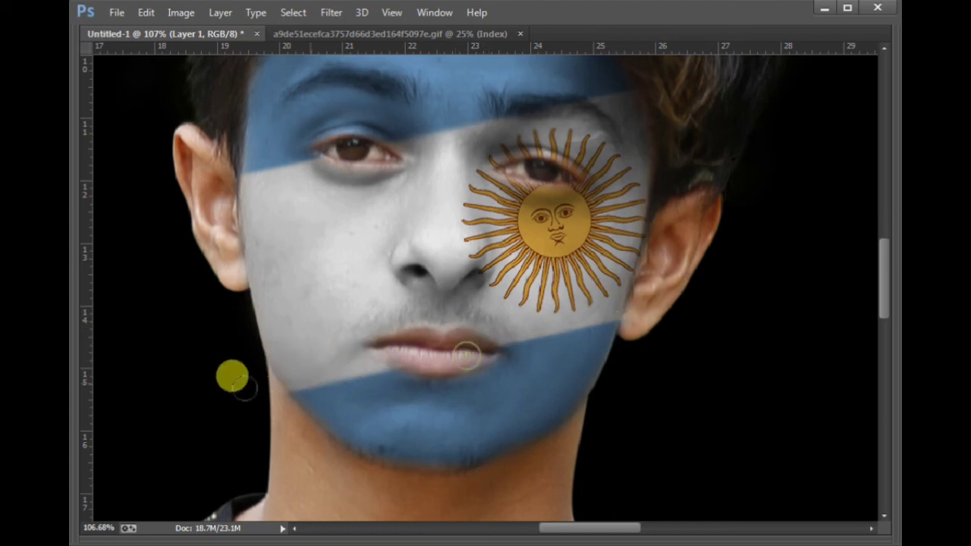
{"action": "key", "text": "ctrl+minus"}
{"action": "key", "text": "ctrl+minus"}
{"action": "key", "text": "ctrl+minus"}
{"action": "key", "text": "ctrl+minus"}
Free-transform the flag layer and rotate it slightly counter-clockwise over the face.
{"action": "key", "text": "ctrl+t"}
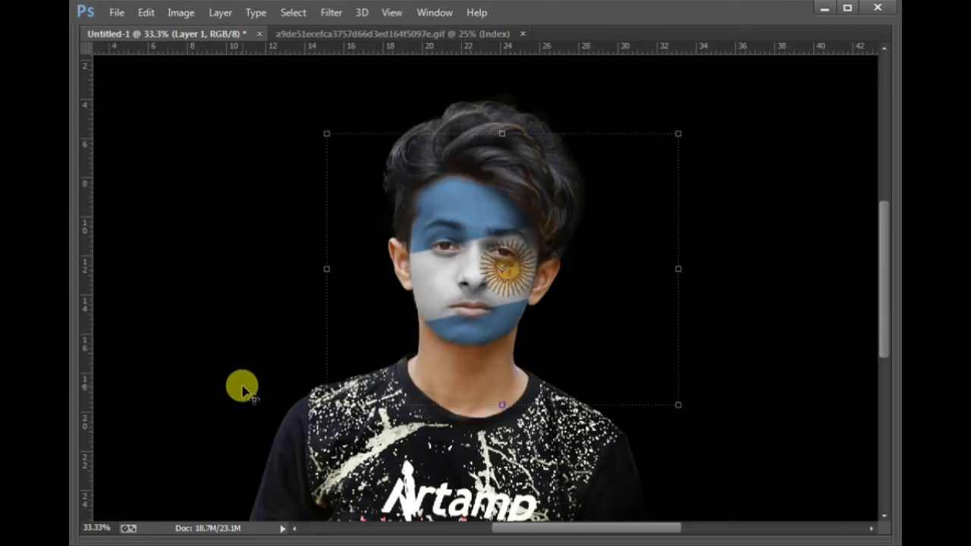
{"action": "scroll", "coordinate": [455, 241], "scroll_direction": "up", "scroll_amount": 5}
{"action": "left_click_drag", "start_coordinate": [456, 257], "coordinate": [443, 252]}
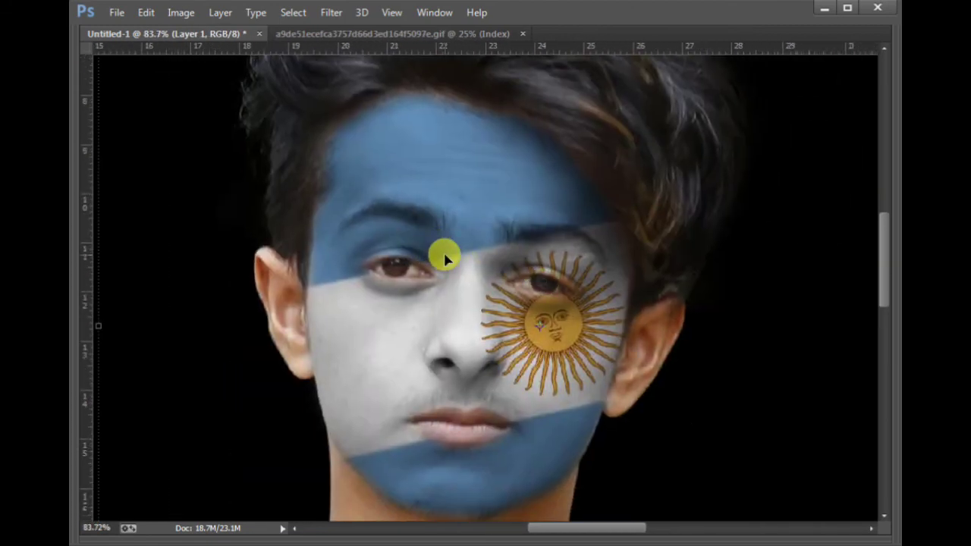
{"action": "scroll", "coordinate": [444, 259], "scroll_direction": "down", "scroll_amount": 4}
{"action": "scroll", "coordinate": [444, 259], "scroll_direction": "up", "scroll_amount": 2}
{"action": "scroll", "coordinate": [444, 260], "scroll_direction": "down", "scroll_amount": 1}
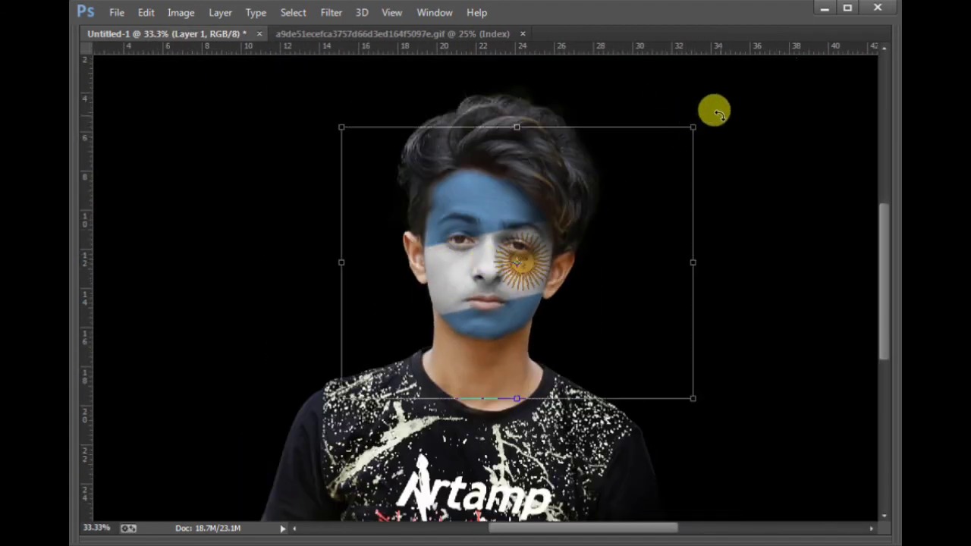
{"action": "left_click_drag", "start_coordinate": [717, 112], "coordinate": [713, 102]}
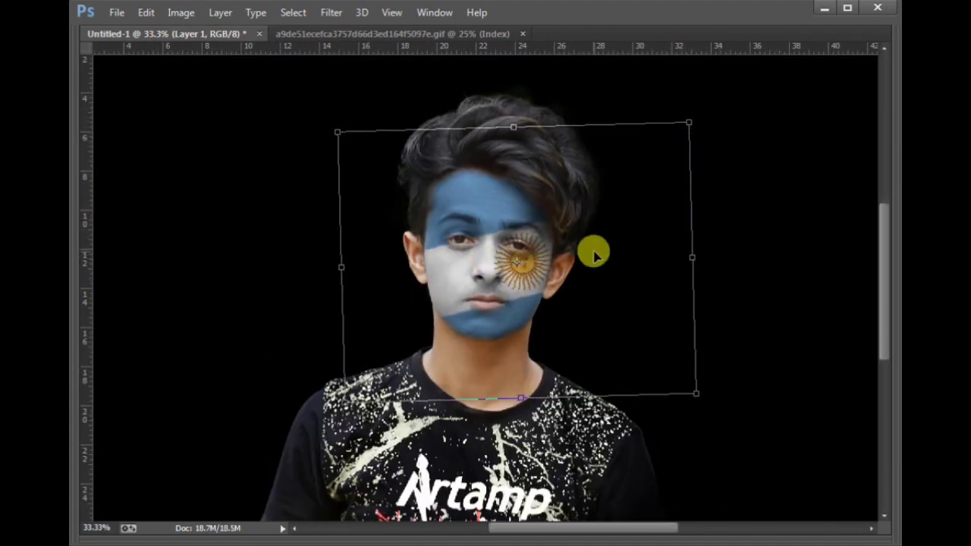
Nudge the flag sideways until its sun sits closer to the ear on the image's right side, and apply the transform.
{"action": "key", "text": "Right"}
{"action": "key", "text": "Right"}
{"action": "key", "text": "Right"}
{"action": "key", "text": "Right"}
{"action": "key", "text": "Right"}
{"action": "key", "text": "Right"}
{"action": "key", "text": "Right"}
{"action": "key", "text": "Right"}
{"action": "key", "text": "Right"}
{"action": "key", "text": "Right"}
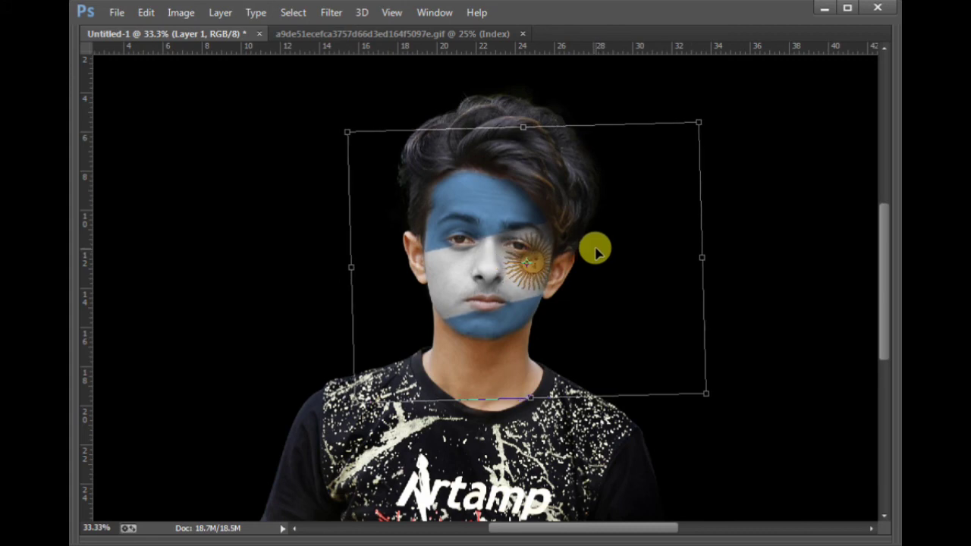
{"action": "key", "text": "Return"}
Examine the flag's placement on the face up close and in the full portrait.
{"action": "key", "text": "ctrl+plus"}
{"action": "key", "text": "ctrl+plus"}
{"action": "key", "text": "ctrl+plus"}
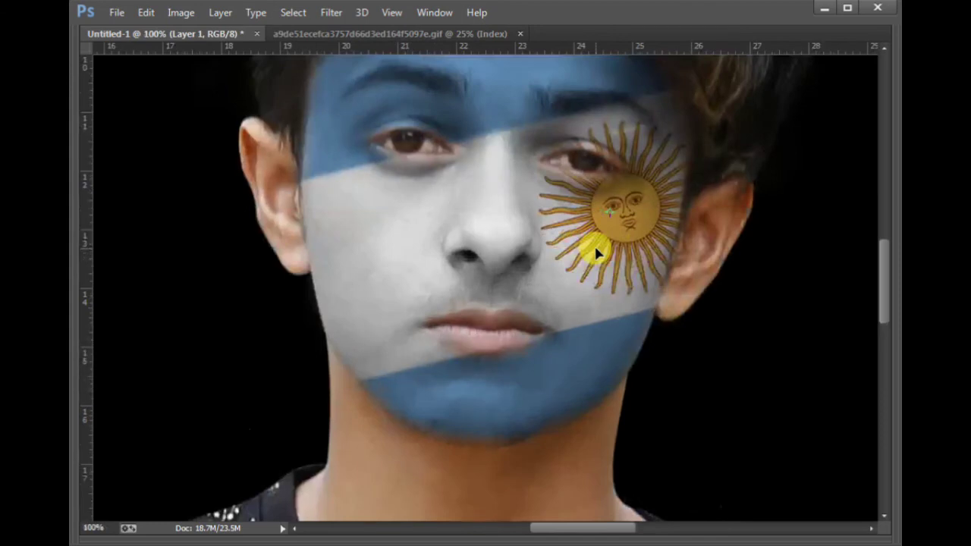
{"action": "key", "text": "ctrl+minus"}
{"action": "key", "text": "ctrl+minus"}
{"action": "key", "text": "ctrl+minus"}
{"action": "key", "text": "ctrl+minus"}
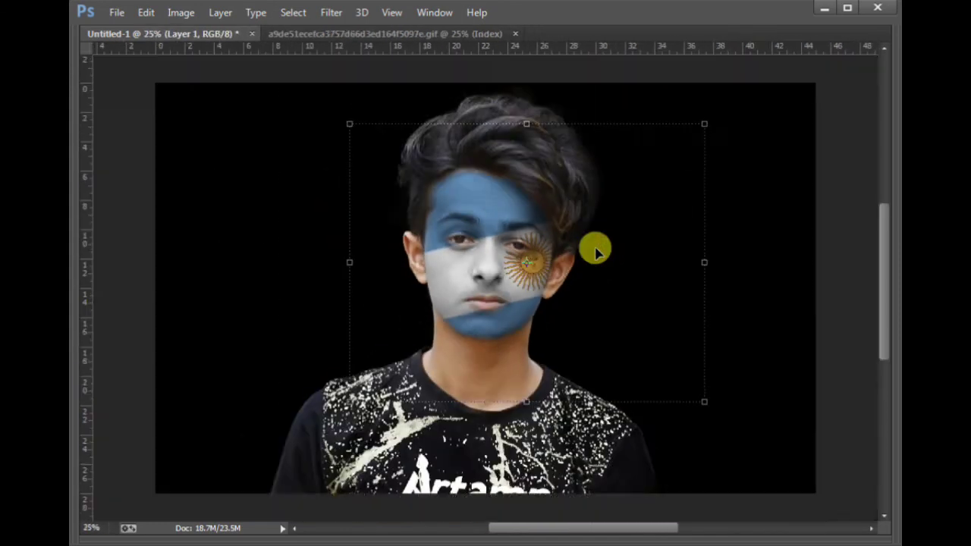
{"action": "key", "text": "Tab"}
{"action": "left_click_drag", "start_coordinate": [305, 134], "coordinate": [493, 326]}
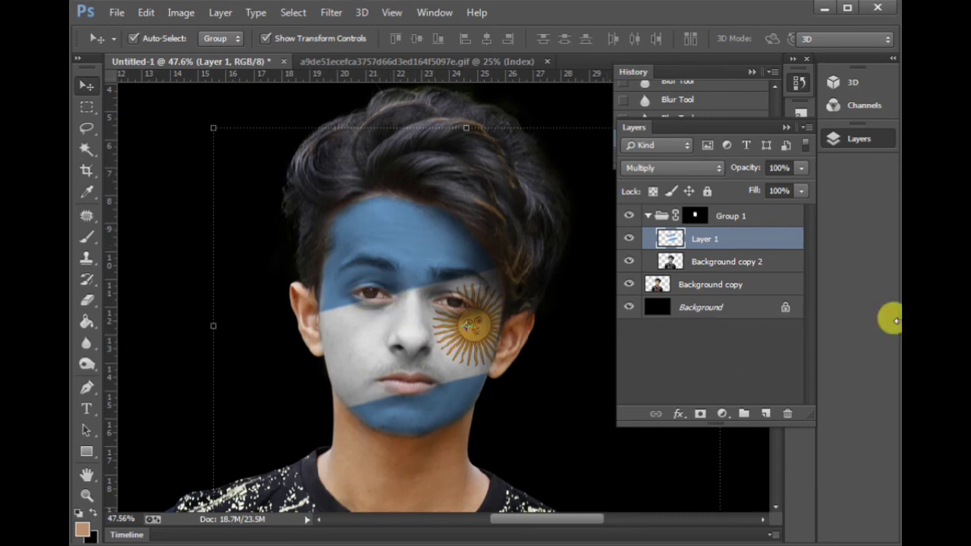
Add a new layer directly above Background copy 2 and set the brush's foreground color to white (ffffff).
{"action": "left_click", "coordinate": [694, 258]}
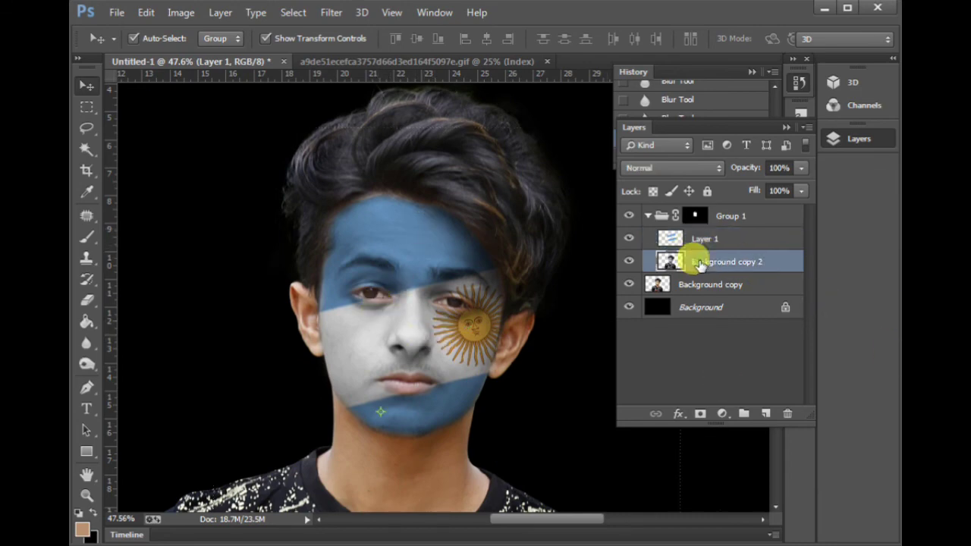
{"action": "left_click", "coordinate": [745, 414]}
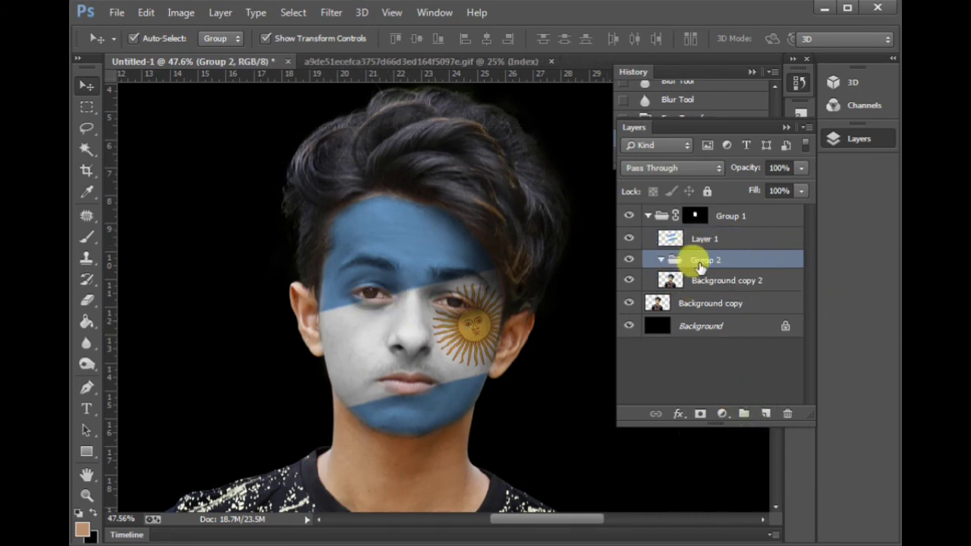
{"action": "key", "text": "ctrl+z"}
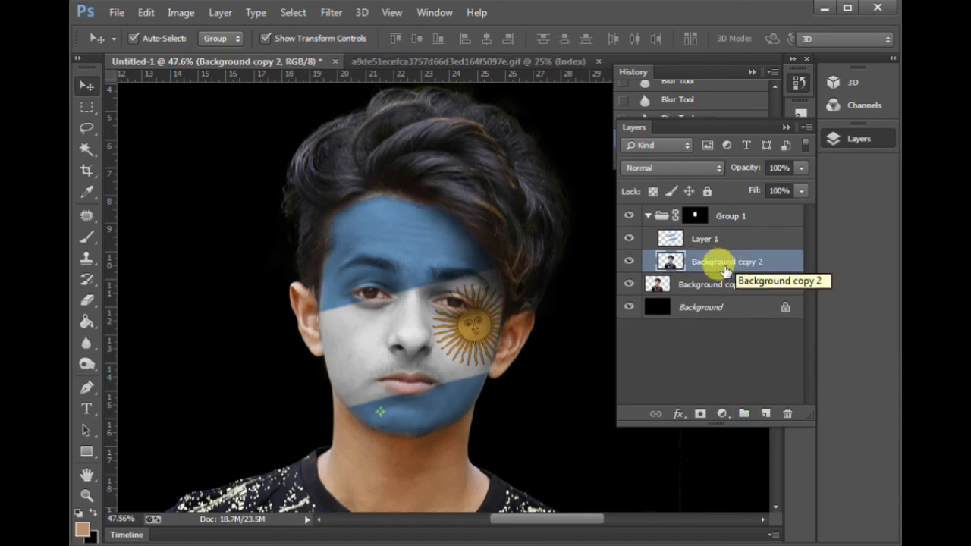
{"action": "left_click", "coordinate": [766, 415]}
{"action": "left_click", "coordinate": [86, 235]}
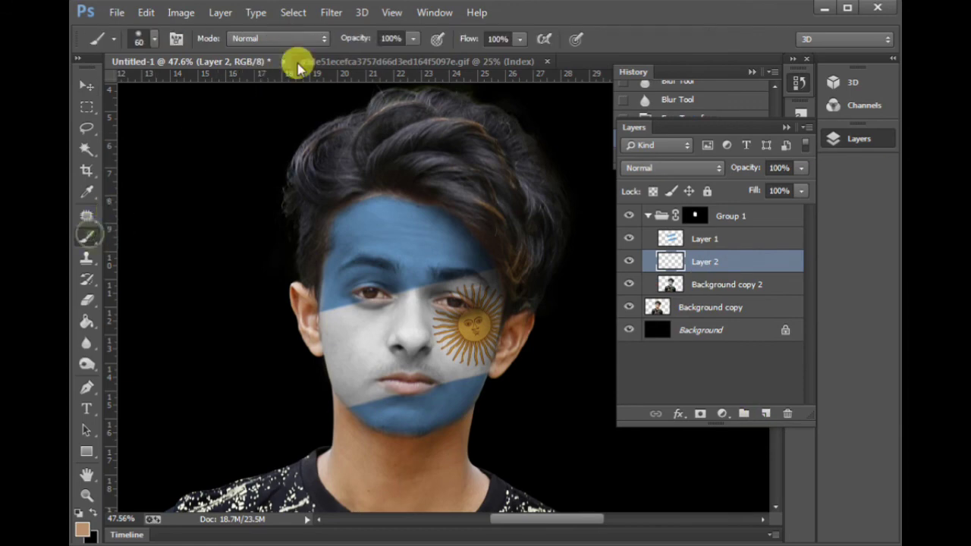
{"action": "left_click", "coordinate": [82, 528]}
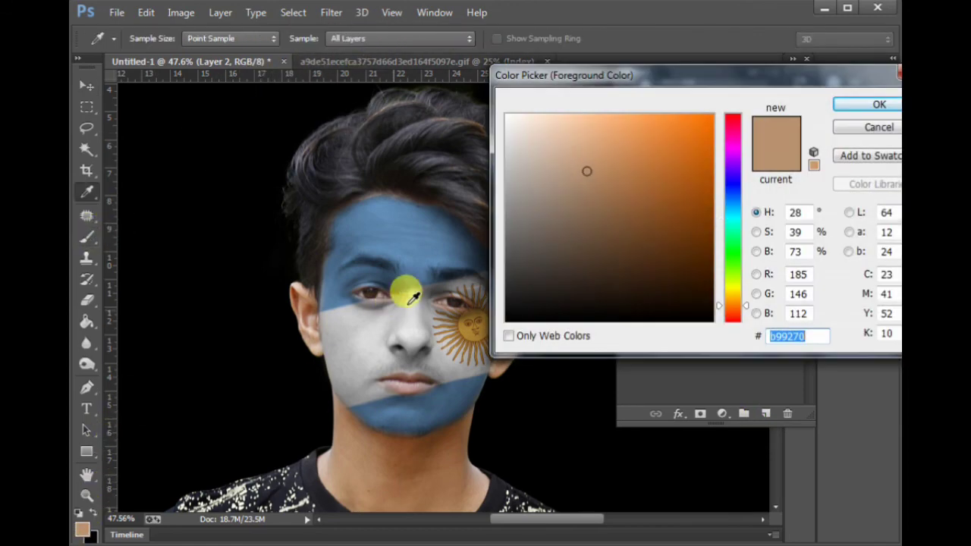
{"action": "type", "text": "ffffff"}
{"action": "key", "text": "Return"}
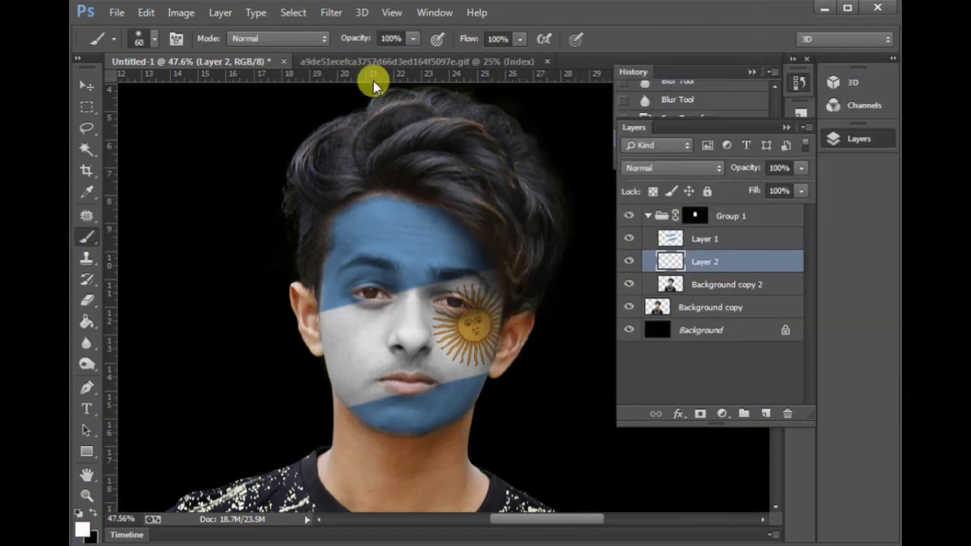
Dab soft white highlights on the cheek, forehead and side of the nose with a brush enlarged to 200.
{"action": "key", "text": "bracketright"}
{"action": "key", "text": "bracketright"}
{"action": "key", "text": "bracketright"}
{"action": "key", "text": "bracketright"}
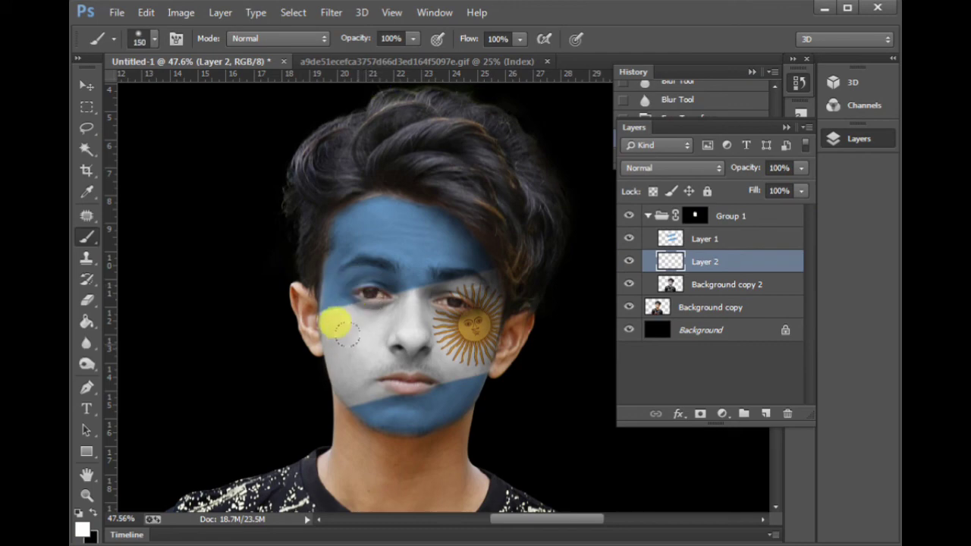
{"action": "left_click", "coordinate": [359, 342]}
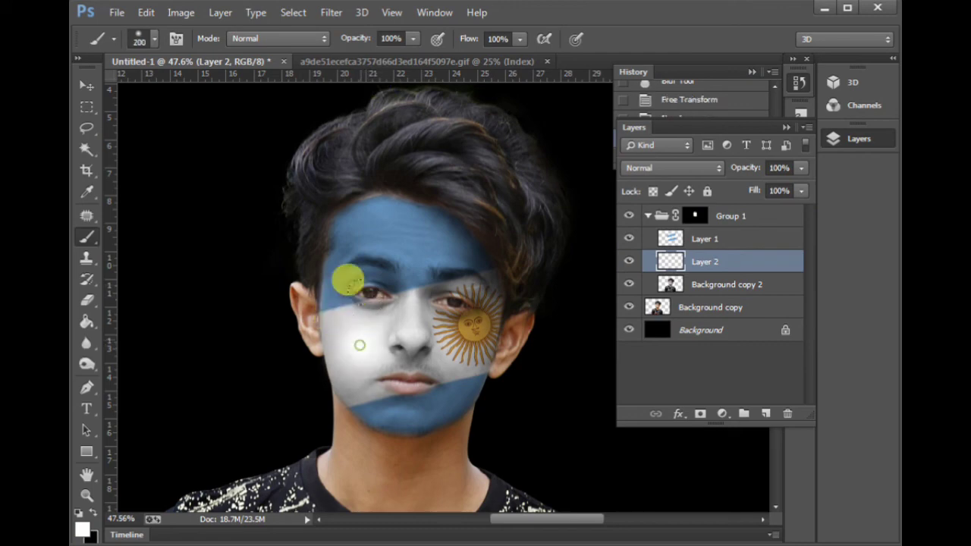
{"action": "left_click", "coordinate": [418, 236]}
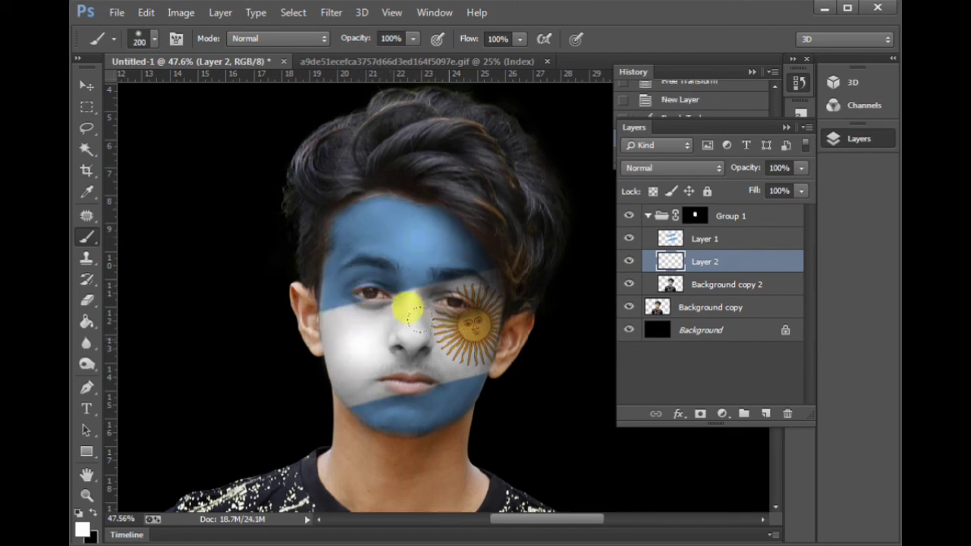
{"action": "key", "text": "ctrl+z"}
{"action": "left_click", "coordinate": [417, 239]}
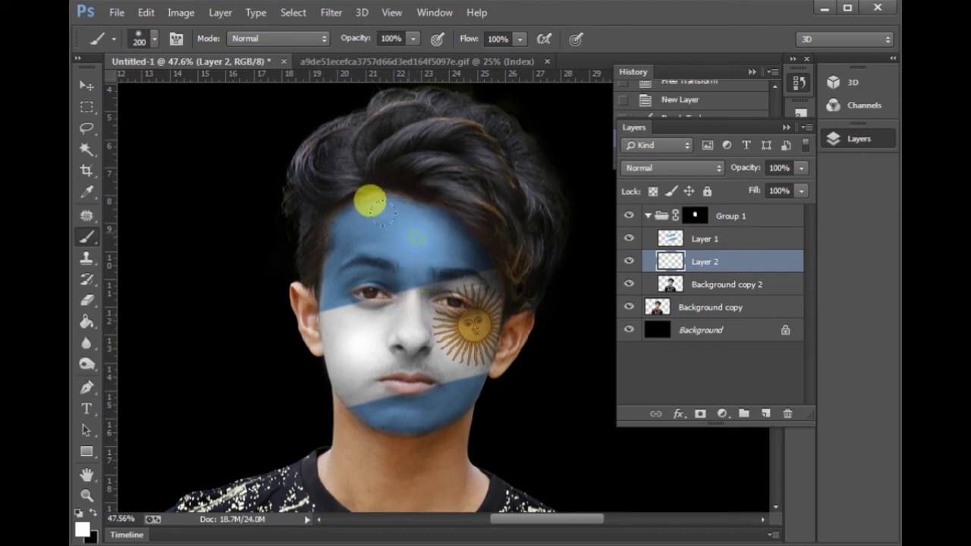
{"action": "left_click", "coordinate": [364, 199]}
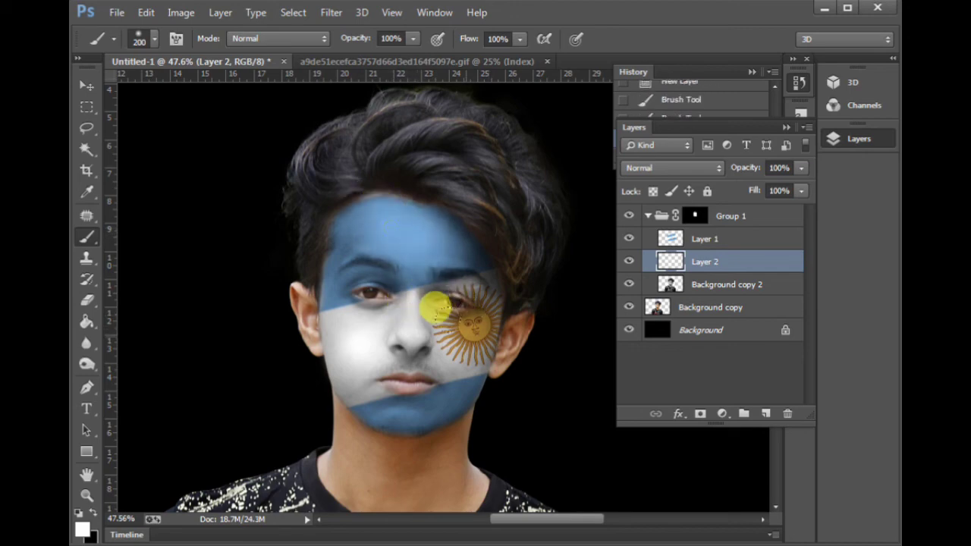
{"action": "left_click", "coordinate": [435, 316]}
Lower the white highlight layer's opacity to 77% and check the face in the whole composition.
{"action": "key", "text": "v"}
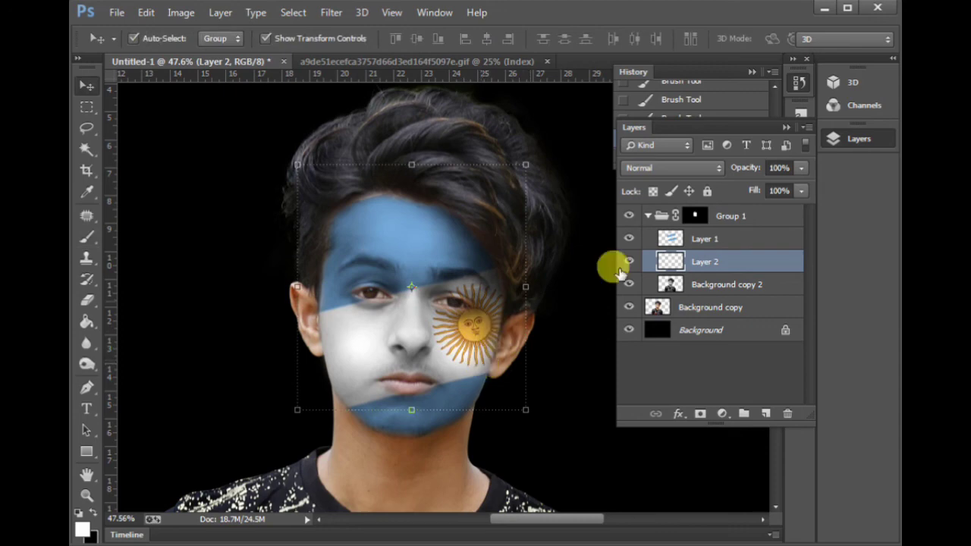
{"action": "left_click_drag", "start_coordinate": [747, 170], "coordinate": [738, 171]}
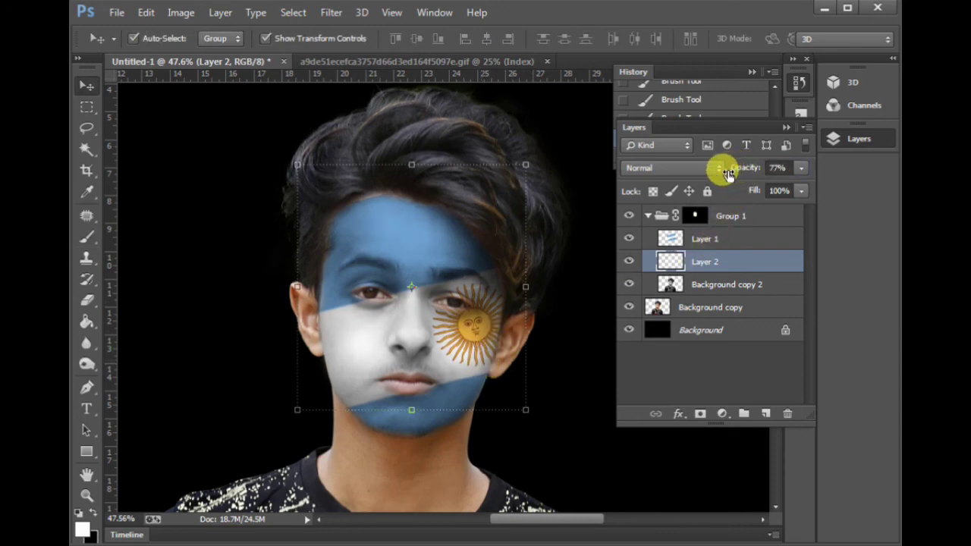
{"action": "key", "text": "ctrl+minus"}
{"action": "key", "text": "ctrl+minus"}
{"action": "key", "text": "ctrl+minus"}
{"action": "key", "text": "Tab"}
{"action": "key", "text": "ctrl+plus"}
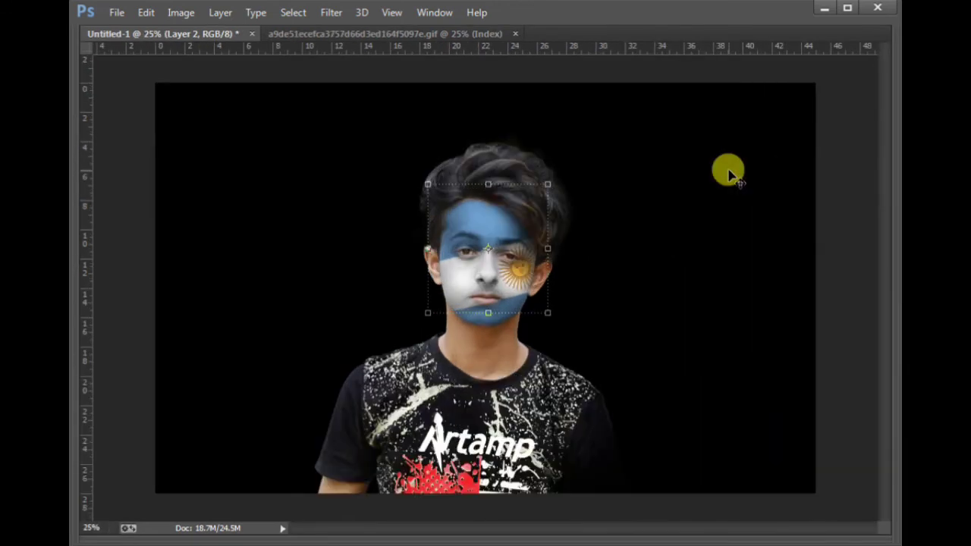
{"action": "key", "text": "ctrl+minus"}
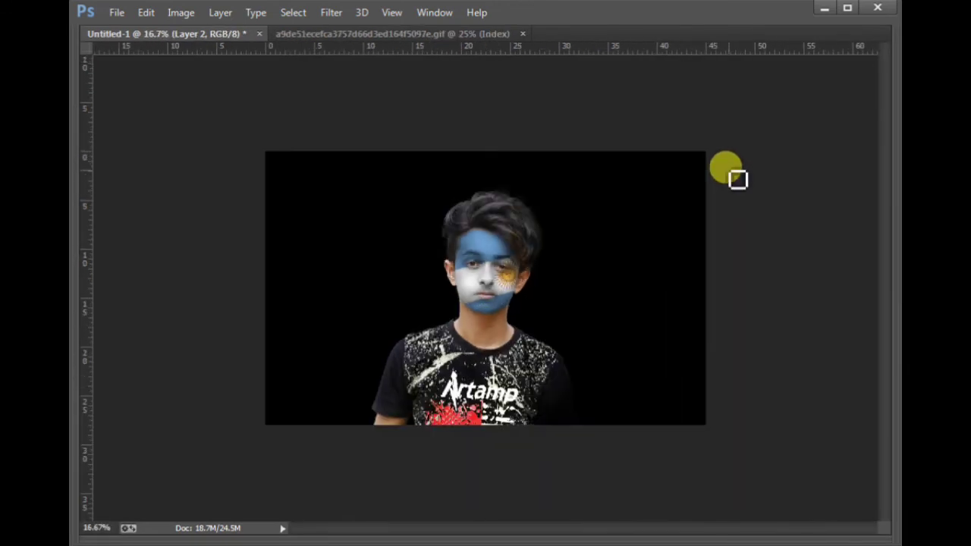
{"action": "key", "text": "Tab"}
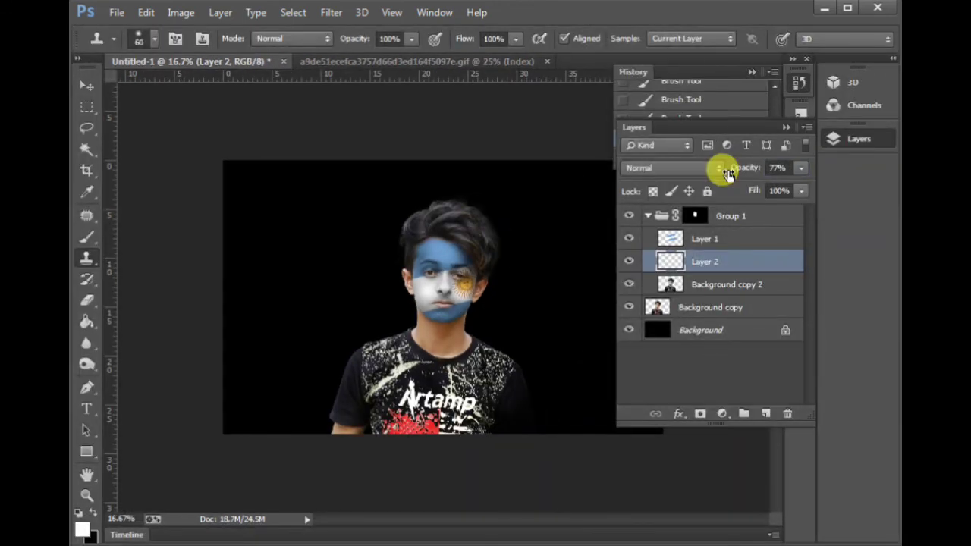